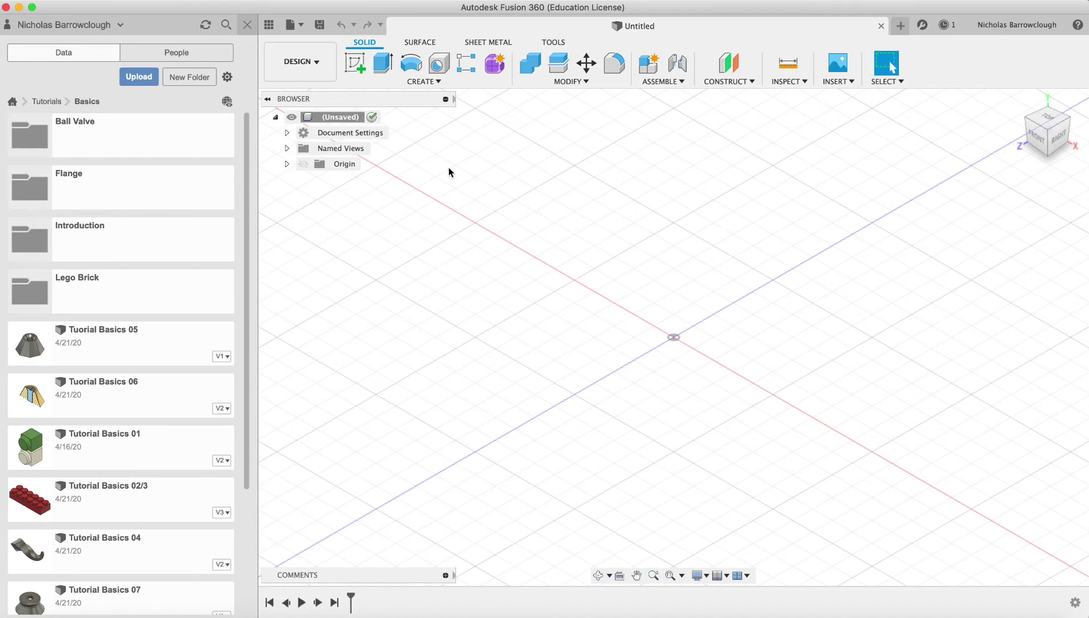
Step: Create a box at the origin on the ground plane, about 53 × 56 mm and 17.954 mm tall
left_click(247, 24)
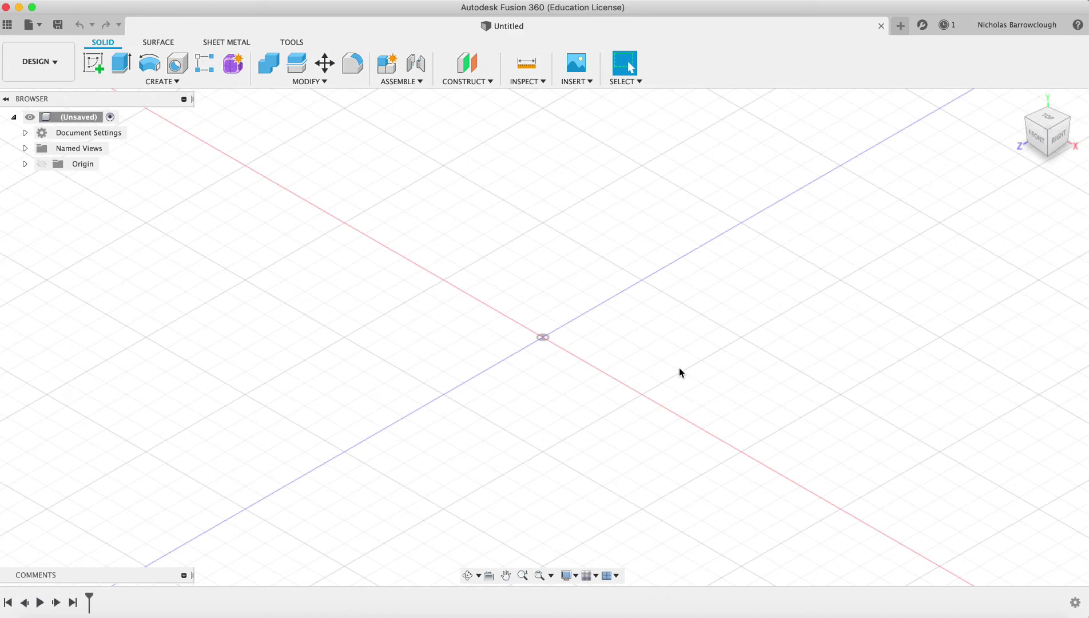
left_click(141, 80)
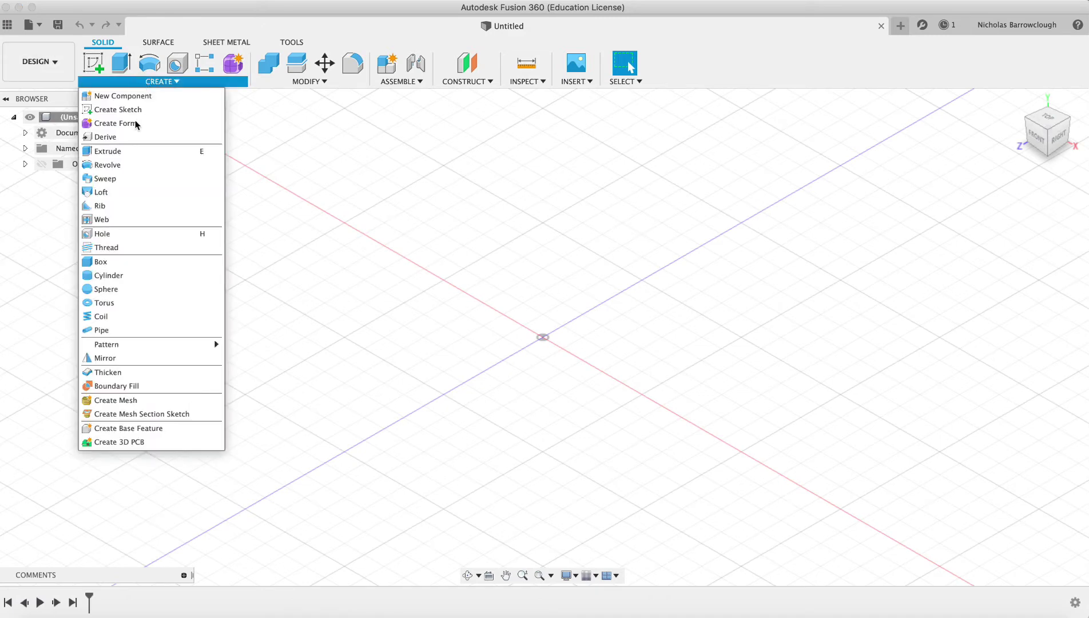
left_click(113, 261)
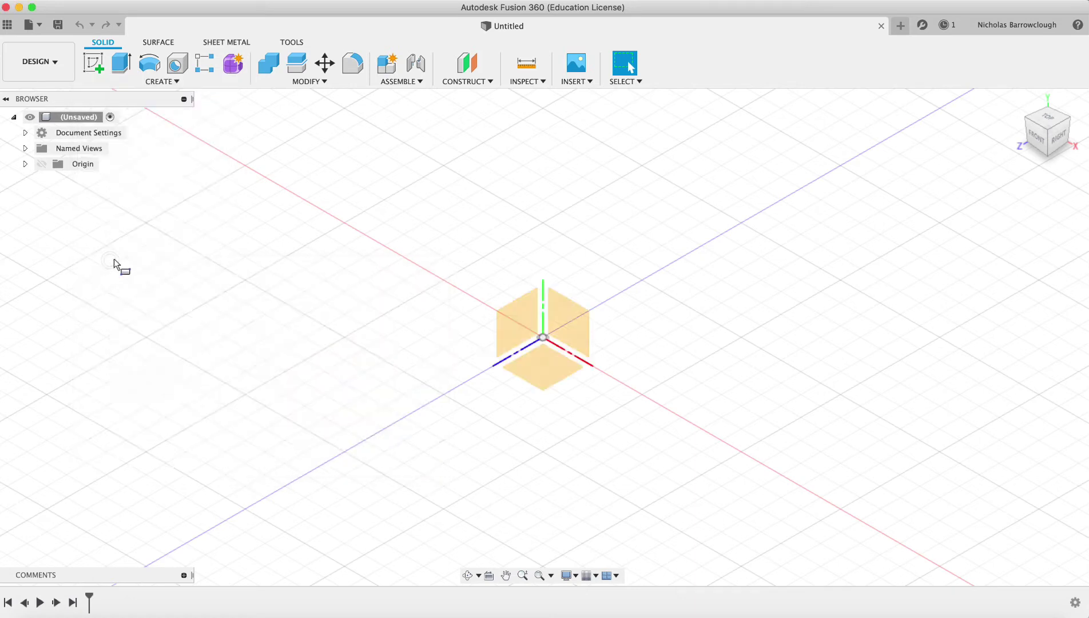
left_click(542, 359)
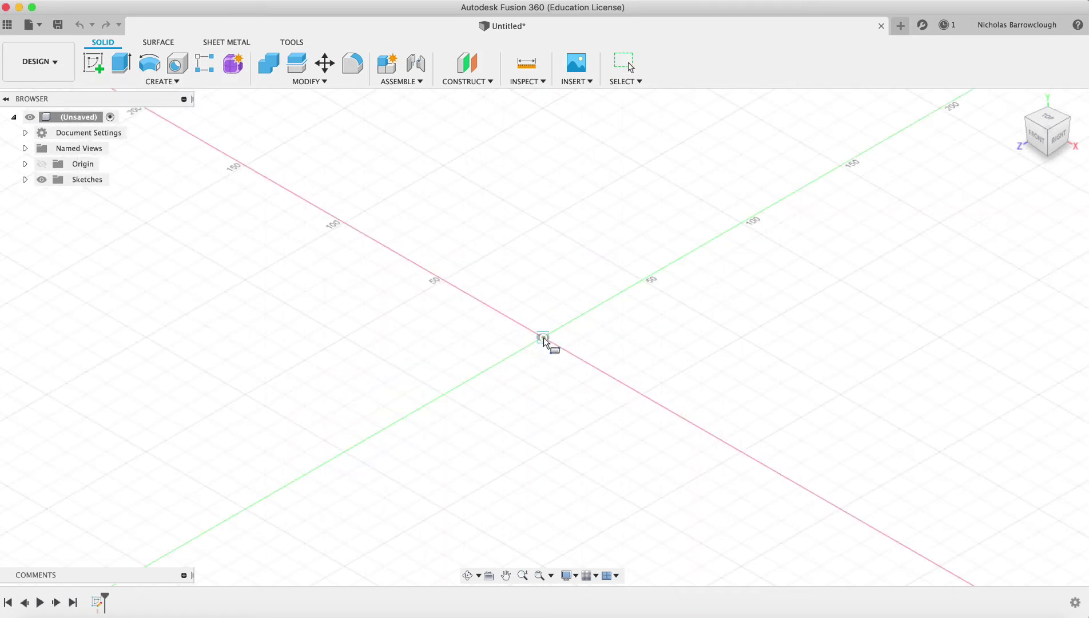
left_click(543, 338)
left_click(538, 460)
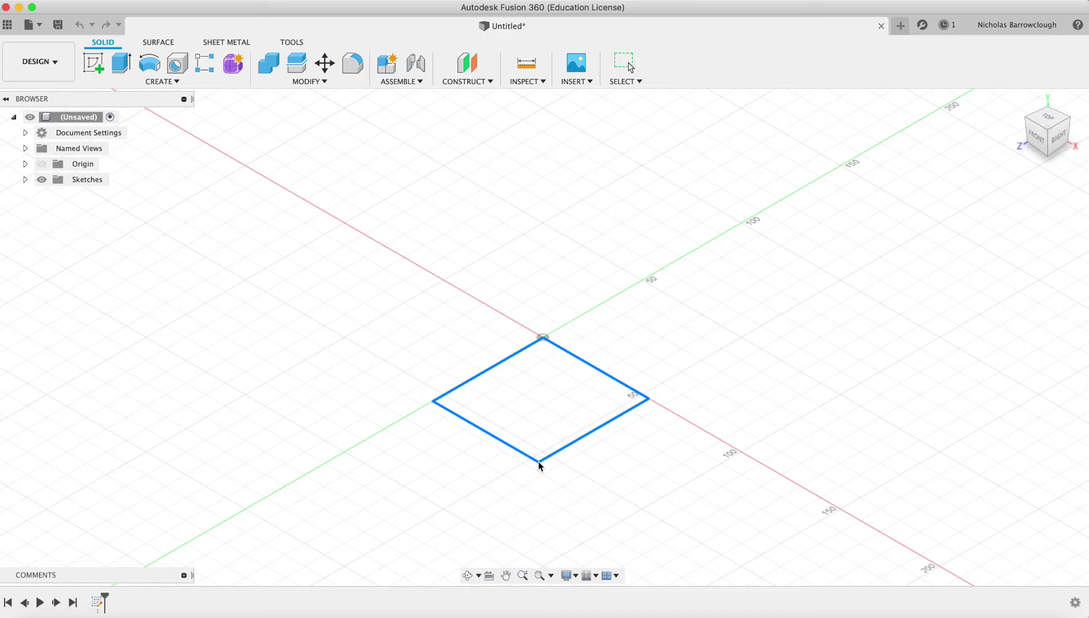
left_click_drag(538, 371, 537, 344)
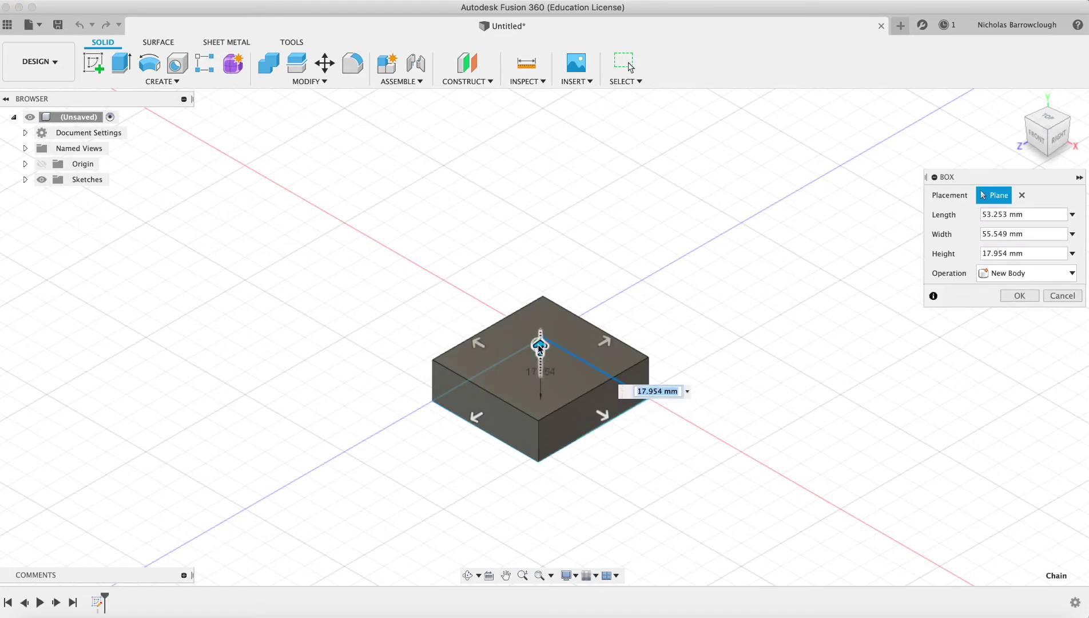
left_click(1015, 296)
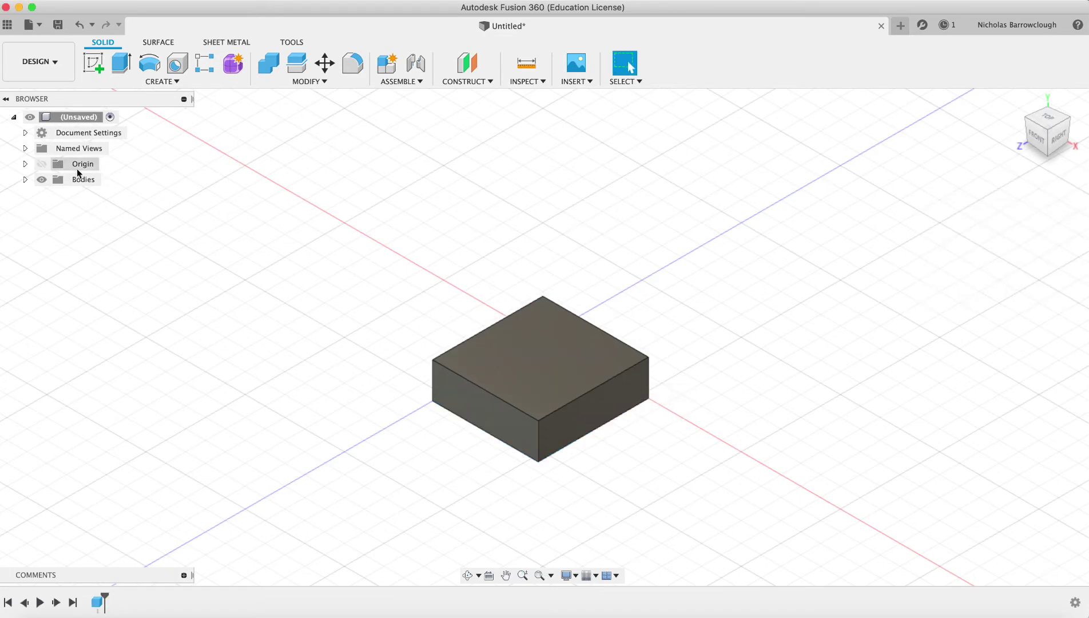
Step: Convert Body1 into a component and select the resulting Component1:1
left_click(25, 179)
right_click(83, 193)
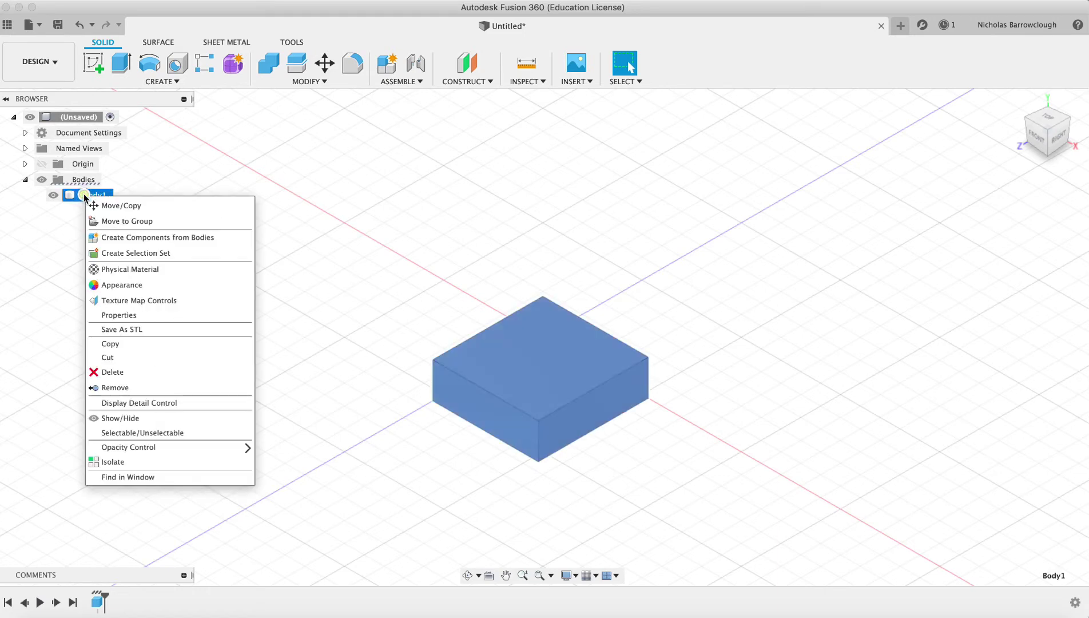
left_click(129, 240)
left_click(92, 179)
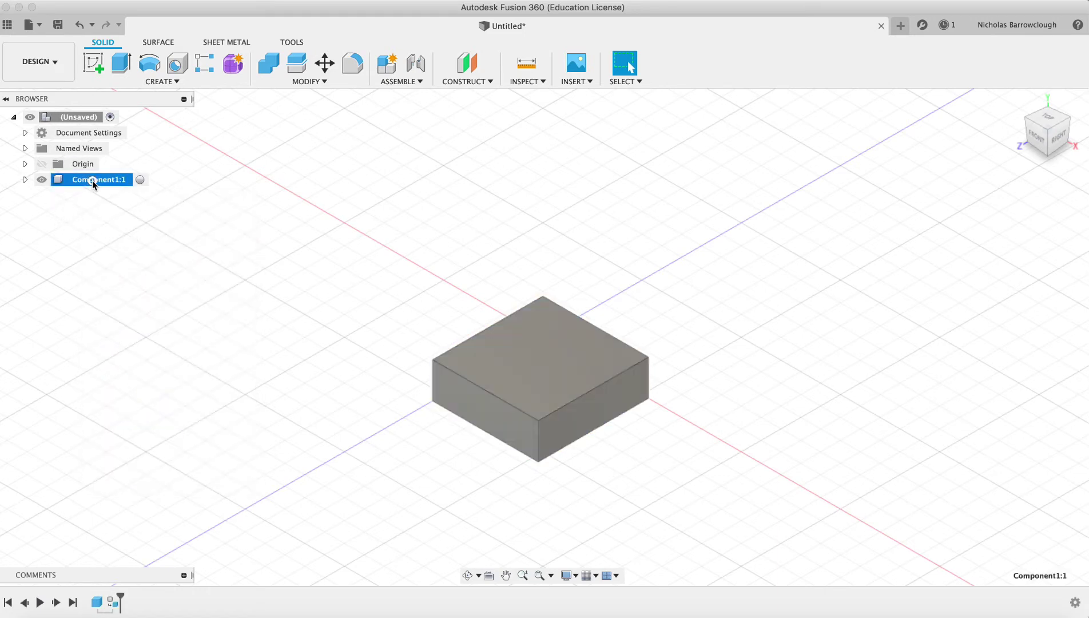
right_click(92, 180)
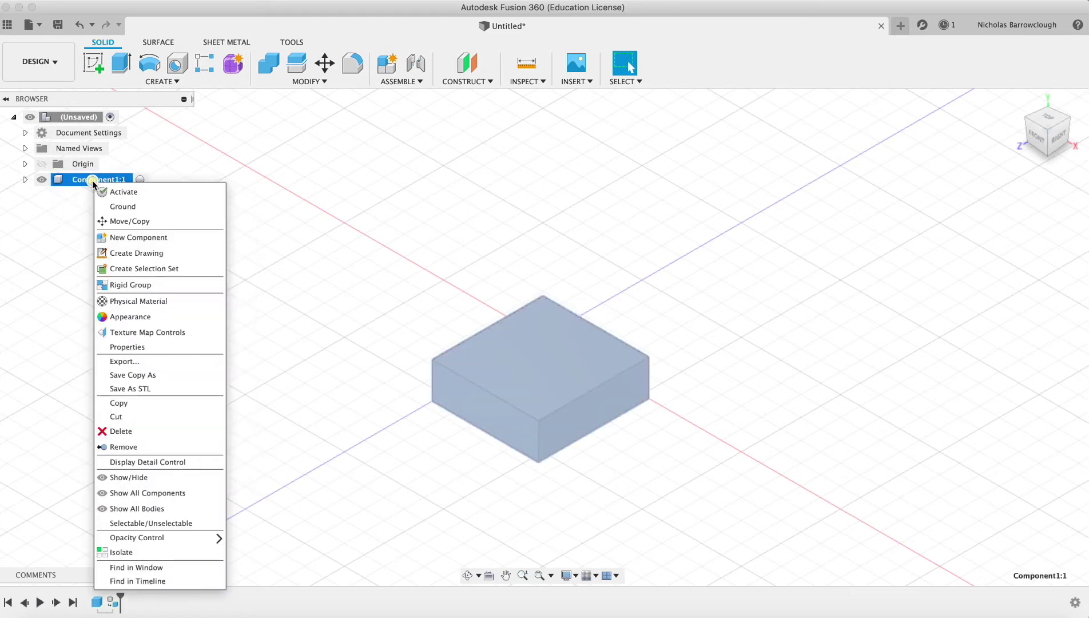
Step: Apply Paint - Enamel Glossy Green, then Glossy Red, to the box
left_click(125, 317)
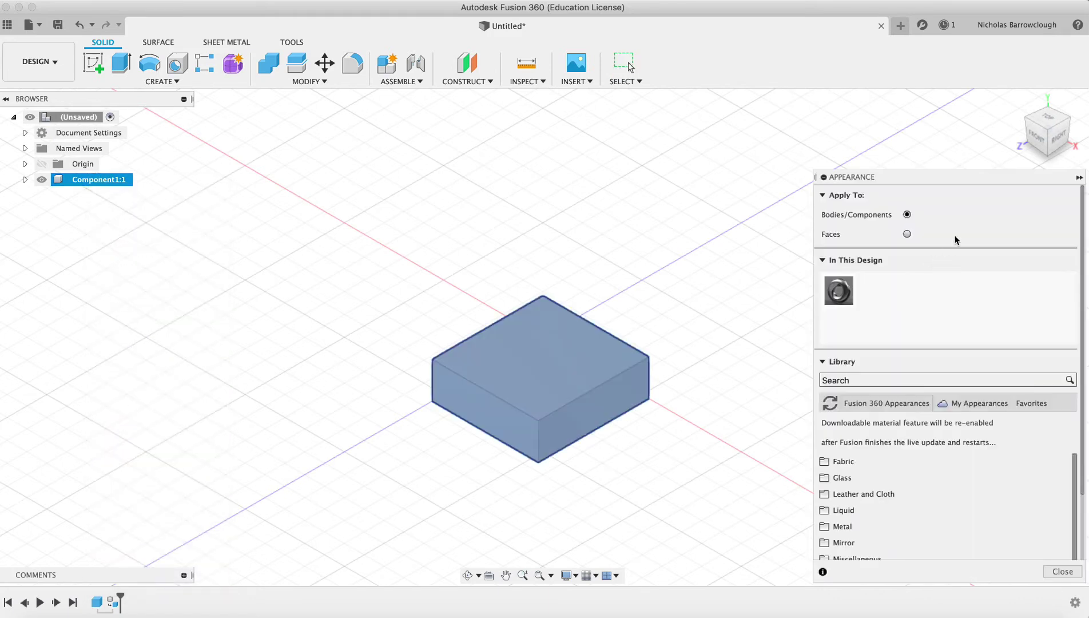
left_click_drag(936, 183, 879, 129)
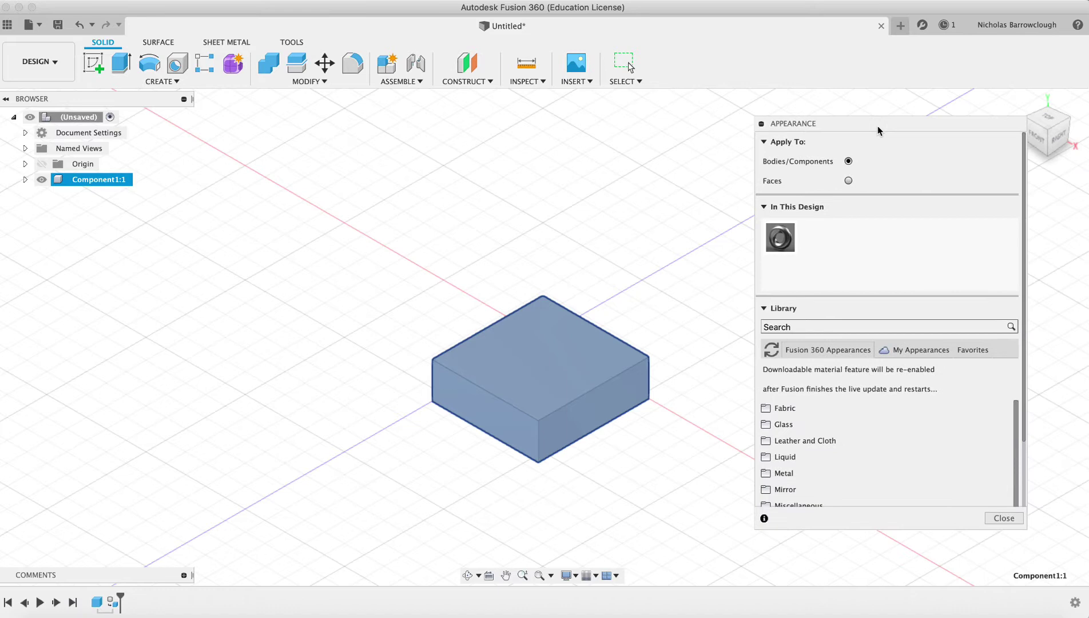
scroll(880, 438, "down", 3)
scroll(883, 436, "up", 2)
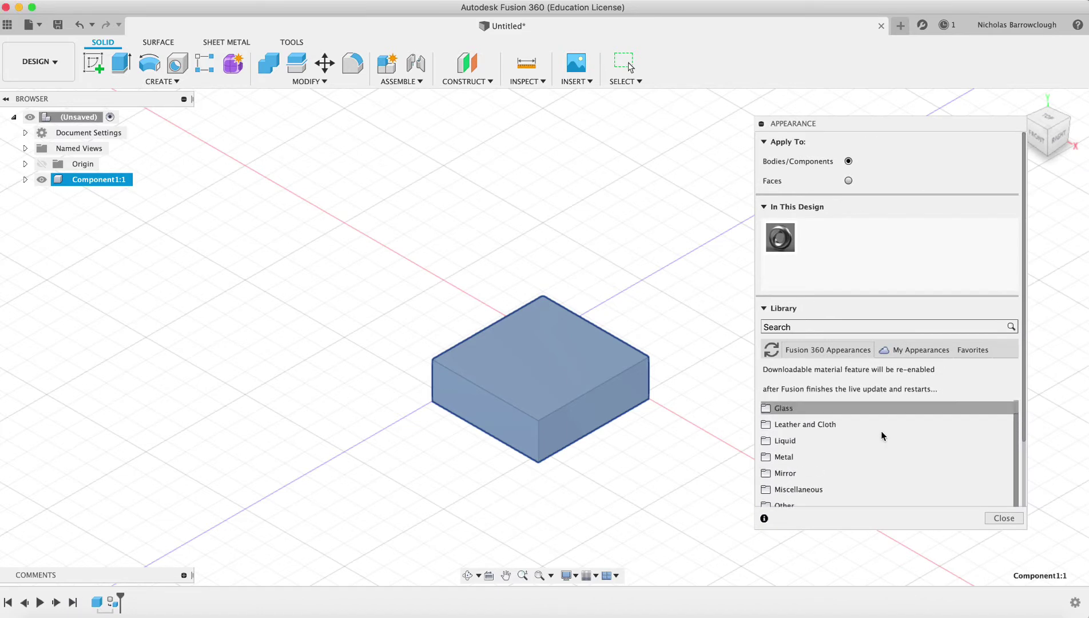
scroll(880, 437, "down", 2)
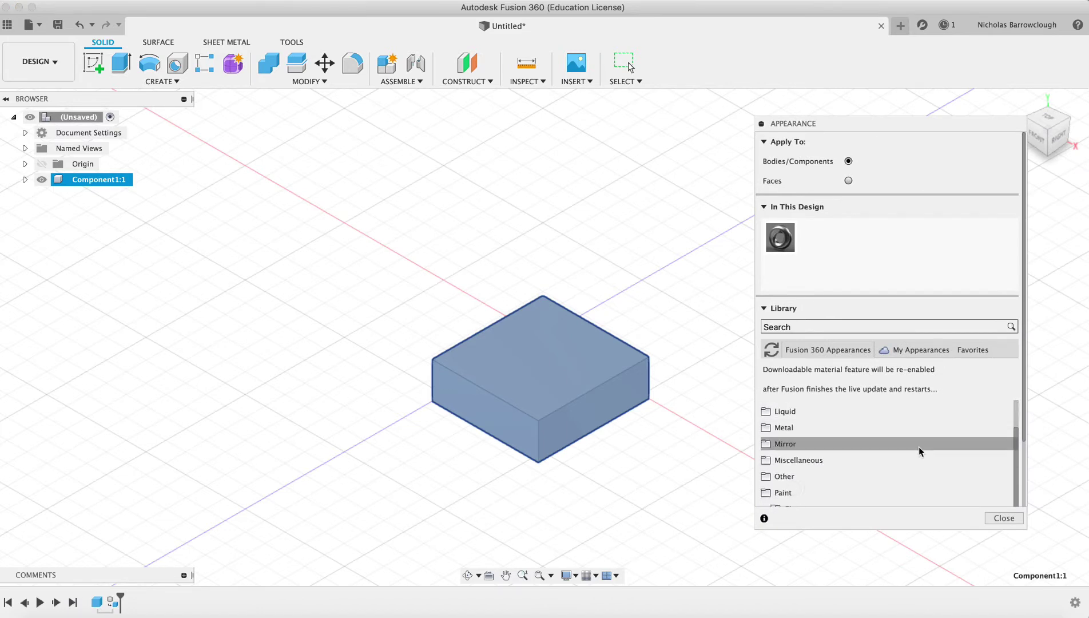
scroll(919, 447, "down", 5)
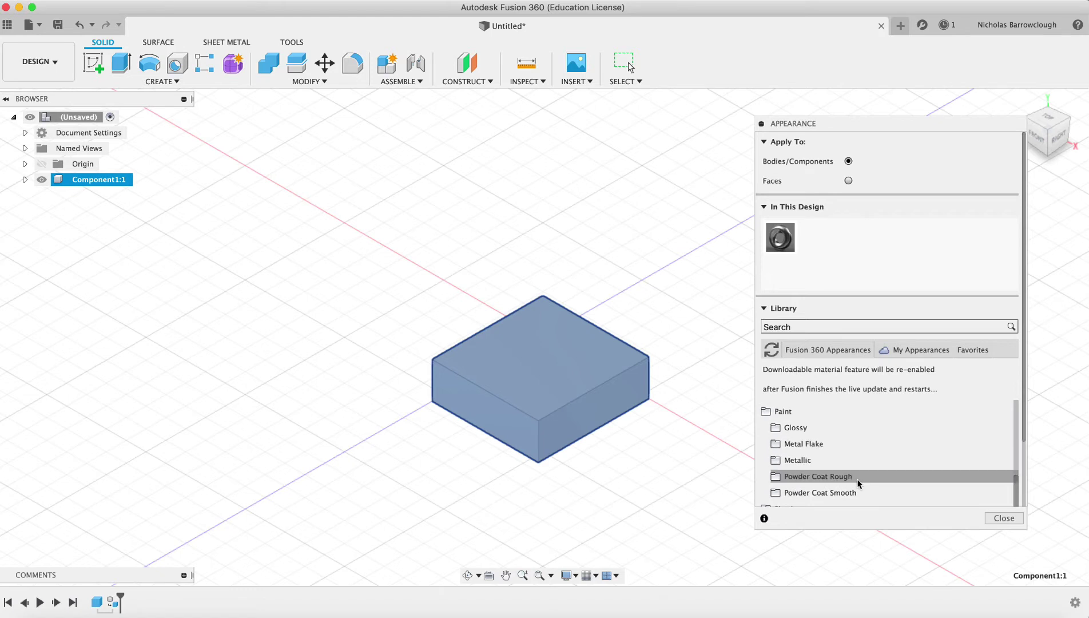
left_click(809, 428)
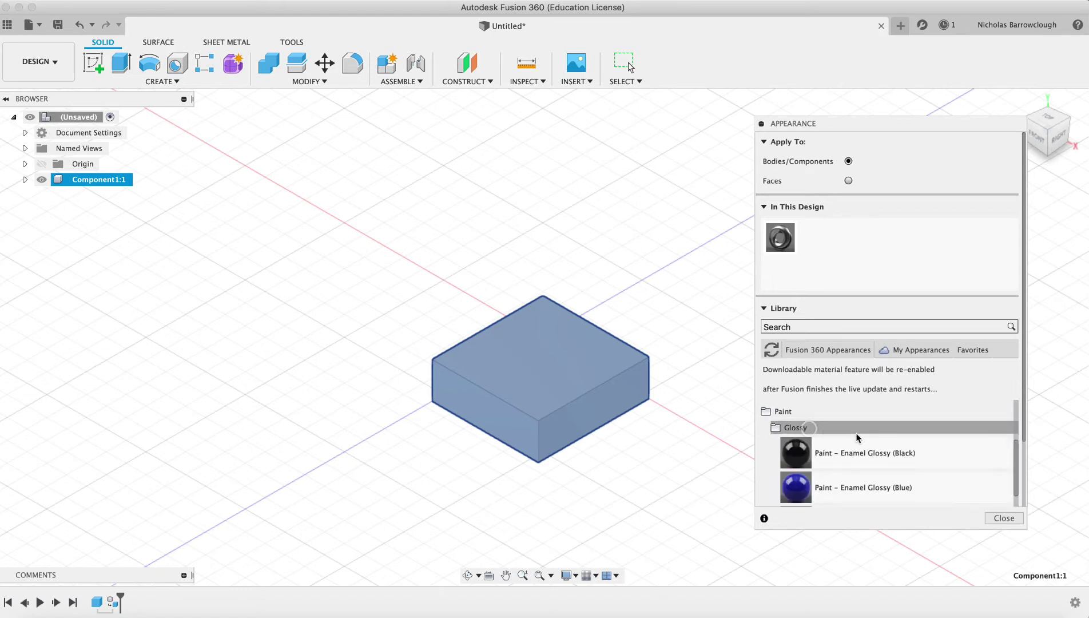
scroll(836, 440, "down", 3)
left_click_drag(790, 464, 576, 385)
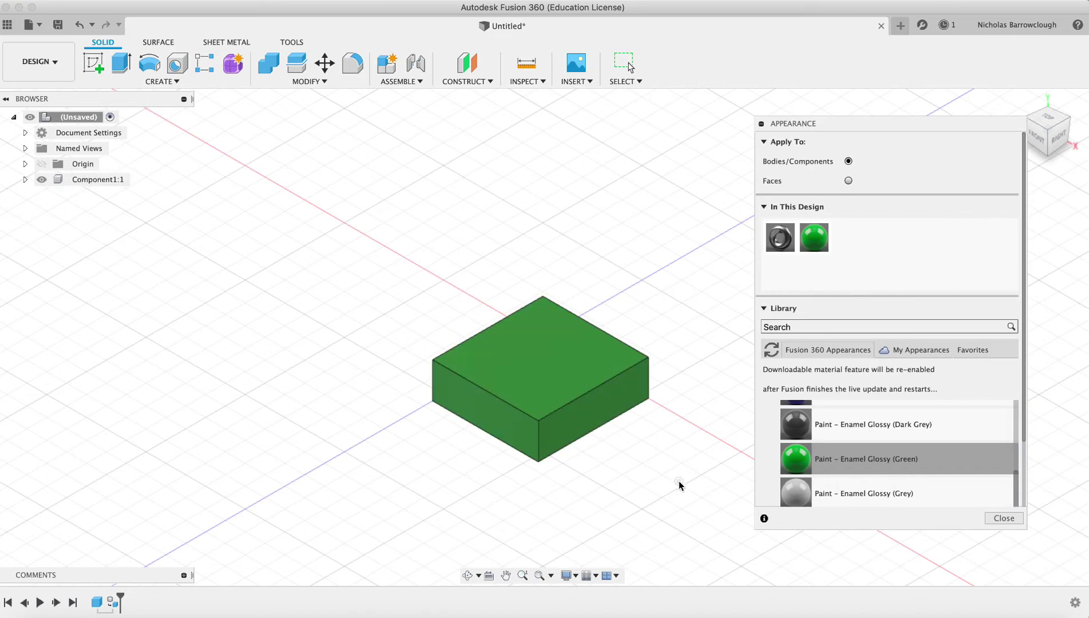
scroll(858, 458, "down", 3)
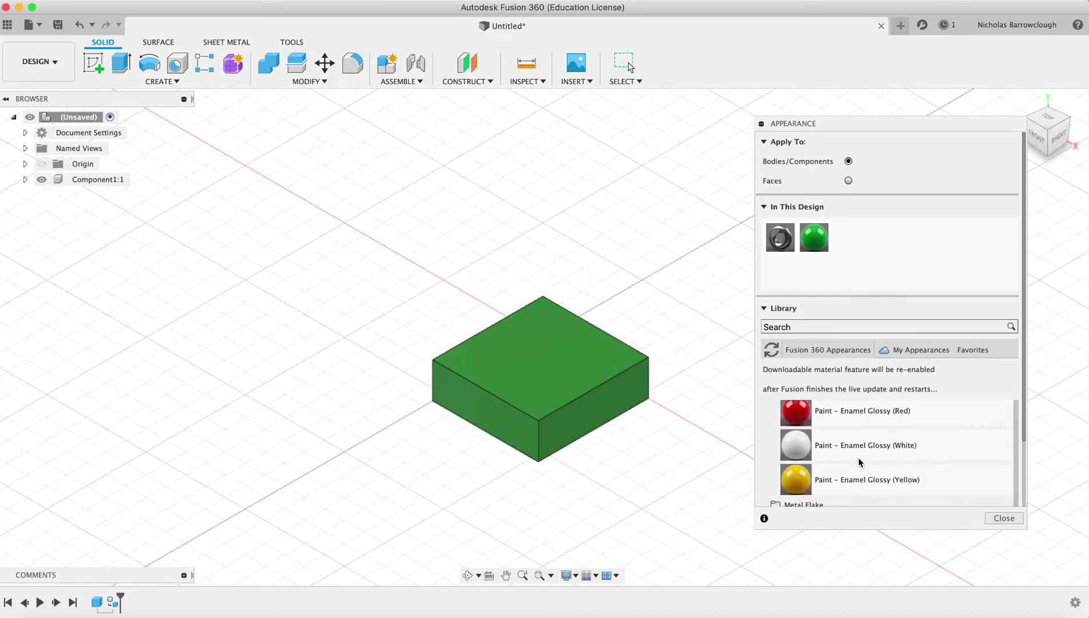
left_click_drag(804, 413, 600, 392)
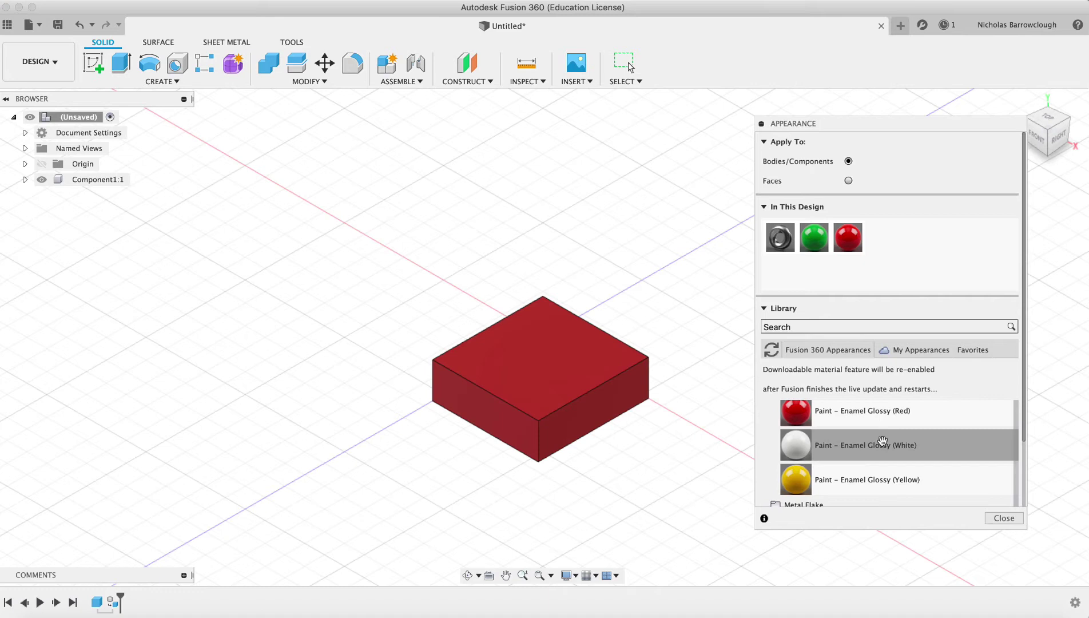
Step: Apply Glass (Blue), then Glass – Window, from the Smooth glass library to the box
scroll(882, 439, "up", 6)
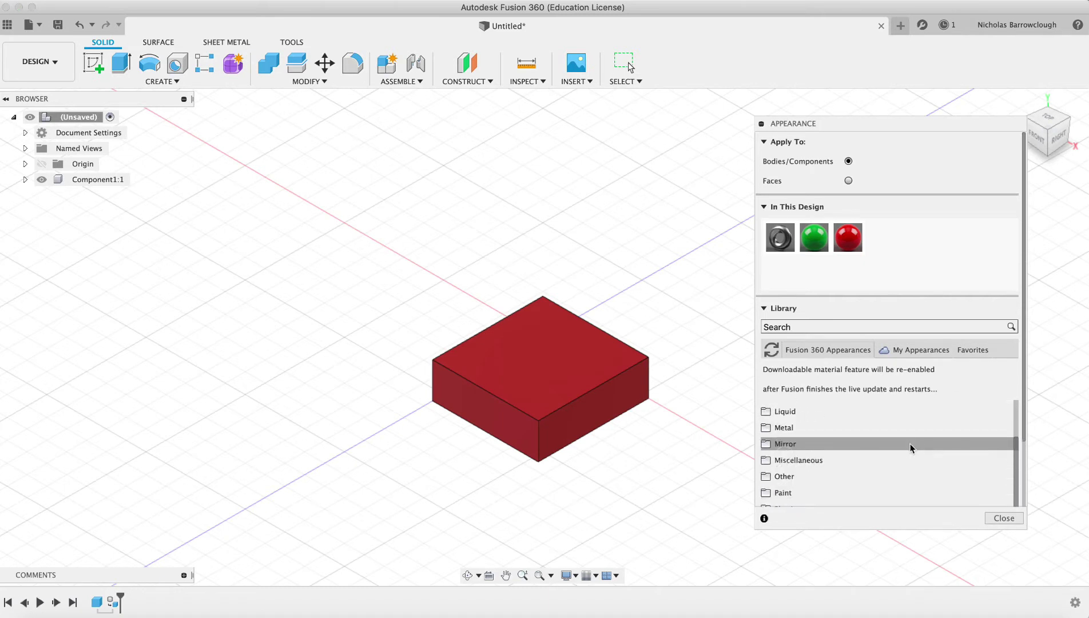
scroll(892, 447, "up", 2)
left_click(804, 423)
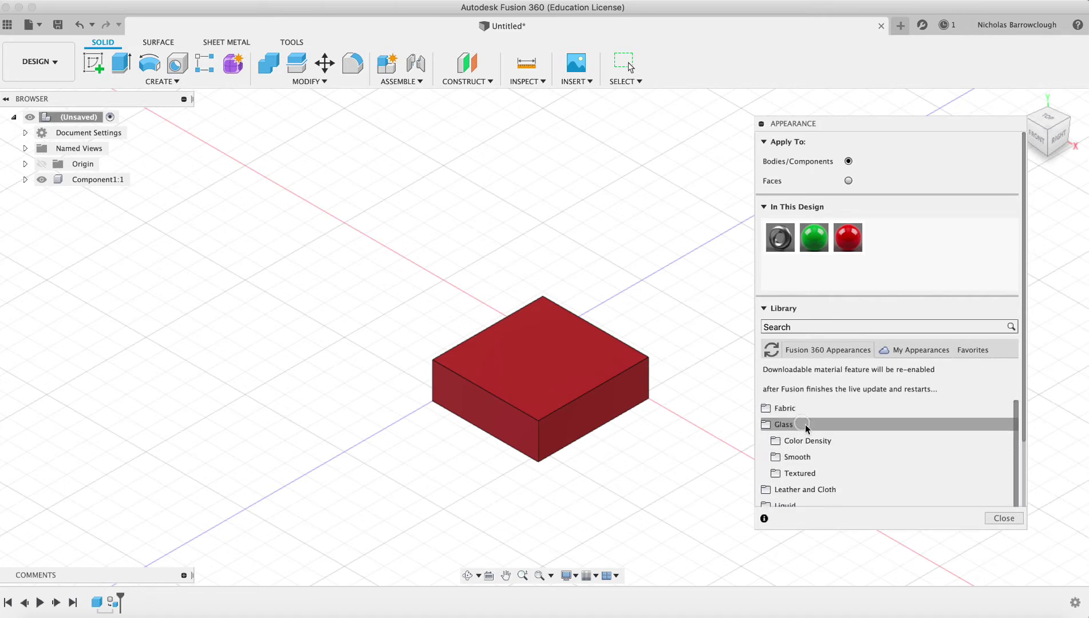
left_click(833, 454)
scroll(915, 454, "down", 3)
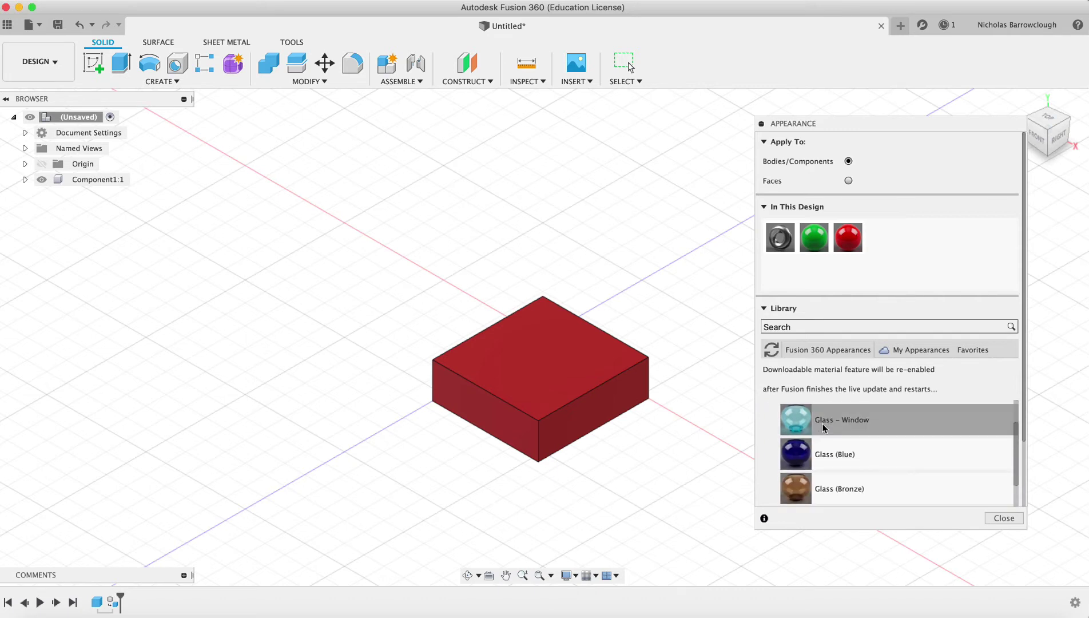
left_click_drag(850, 458, 583, 400)
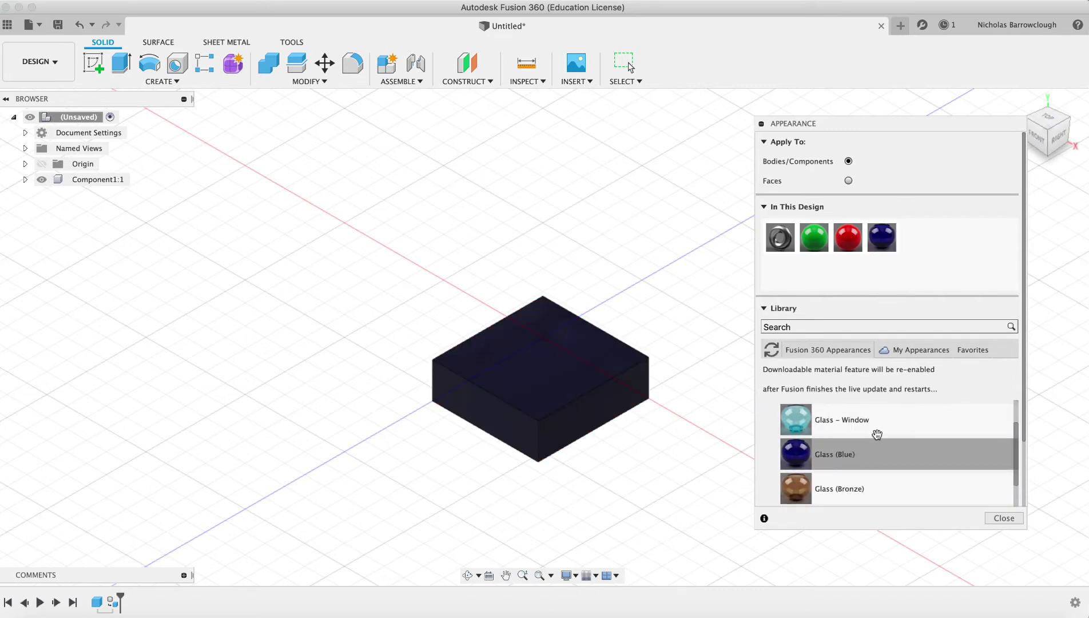
left_click_drag(872, 430, 622, 384)
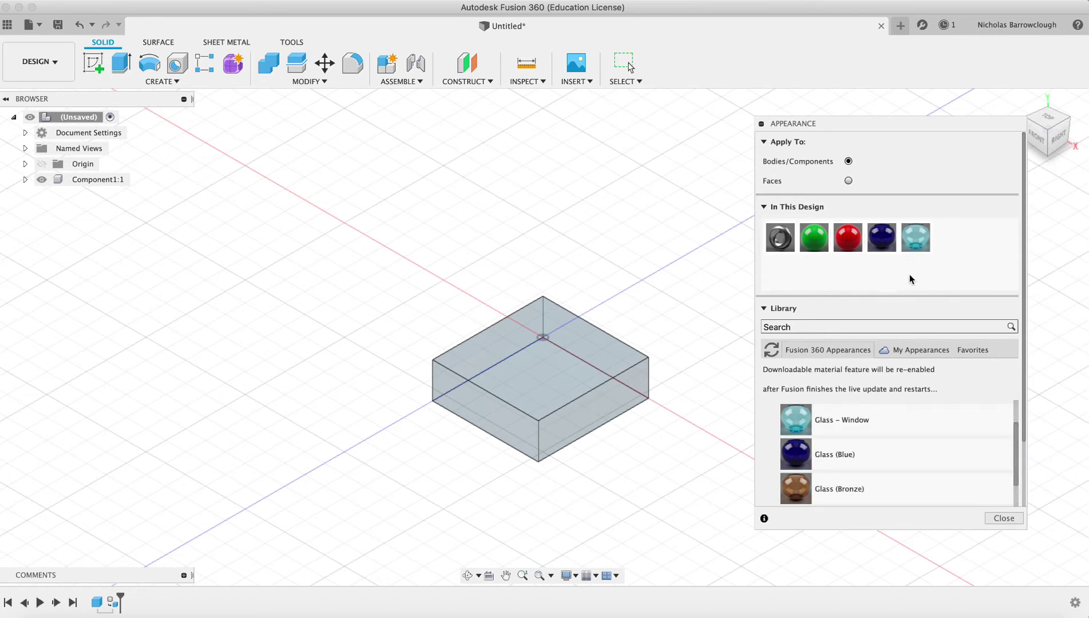
scroll(773, 412, "up", 3)
Step: Duplicate the green enamel appearance stored in the design
left_click(769, 438)
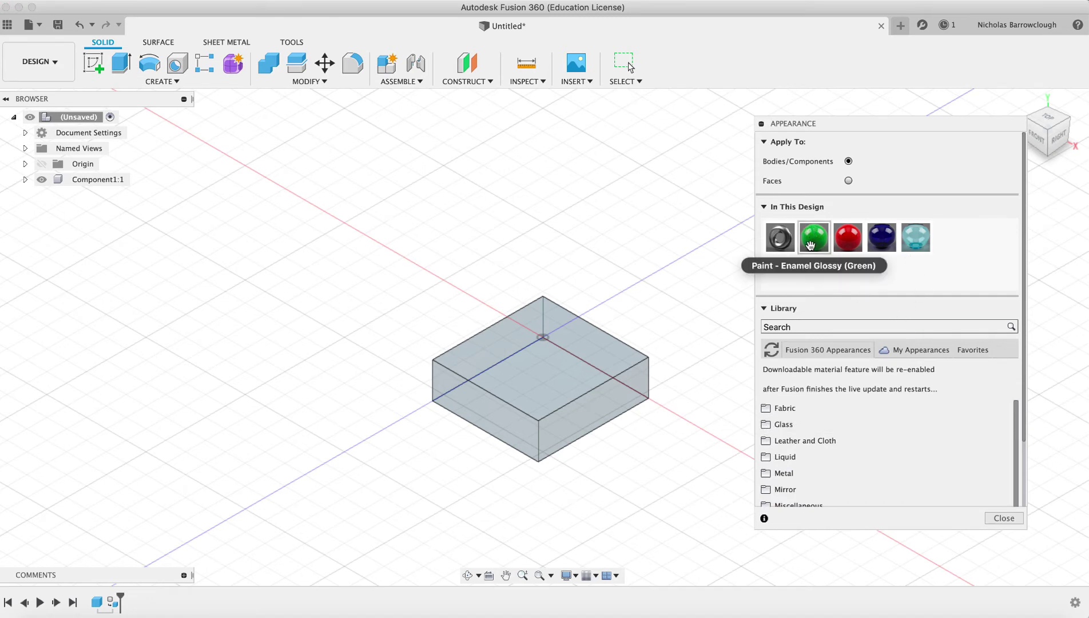
right_click(811, 244)
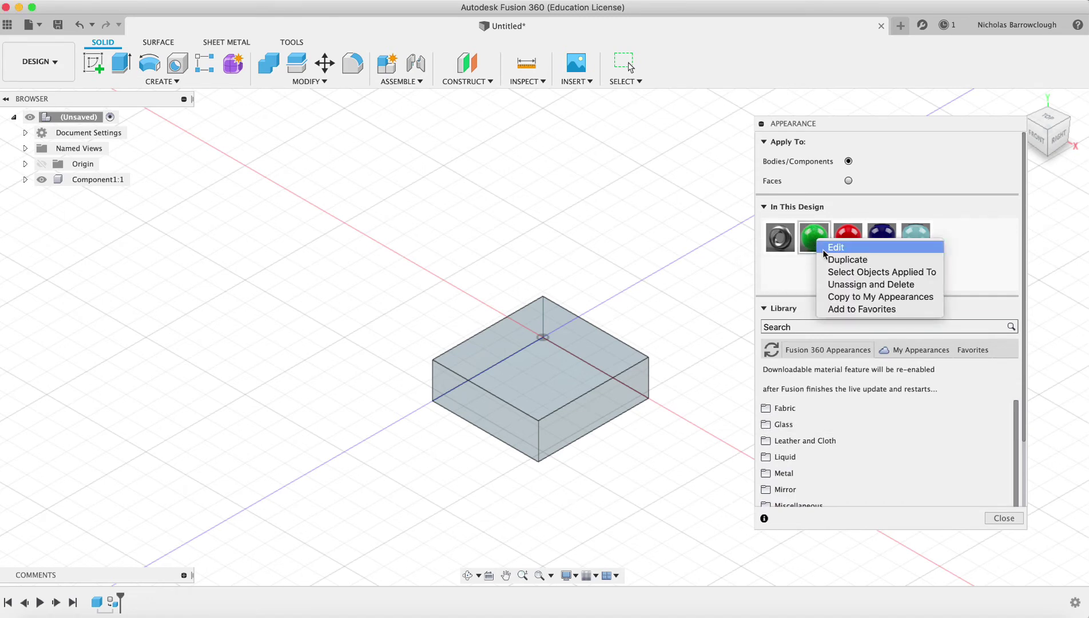
left_click(839, 258)
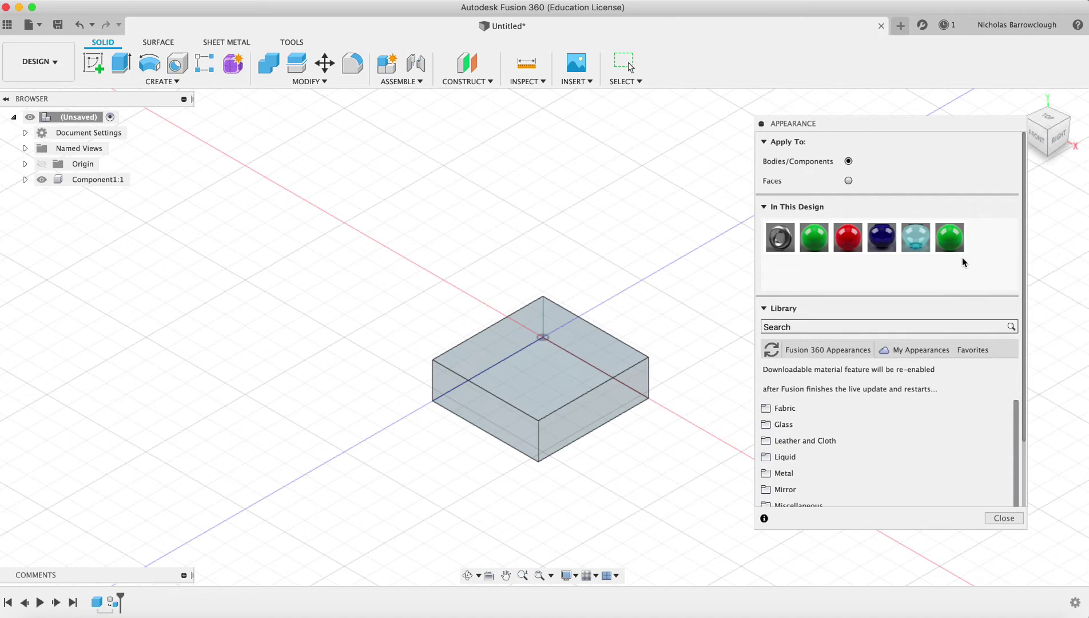
Step: Edit the duplicate, lightening its green to RGB 103, 165, 105, and browse the colour libraries
right_click(952, 239)
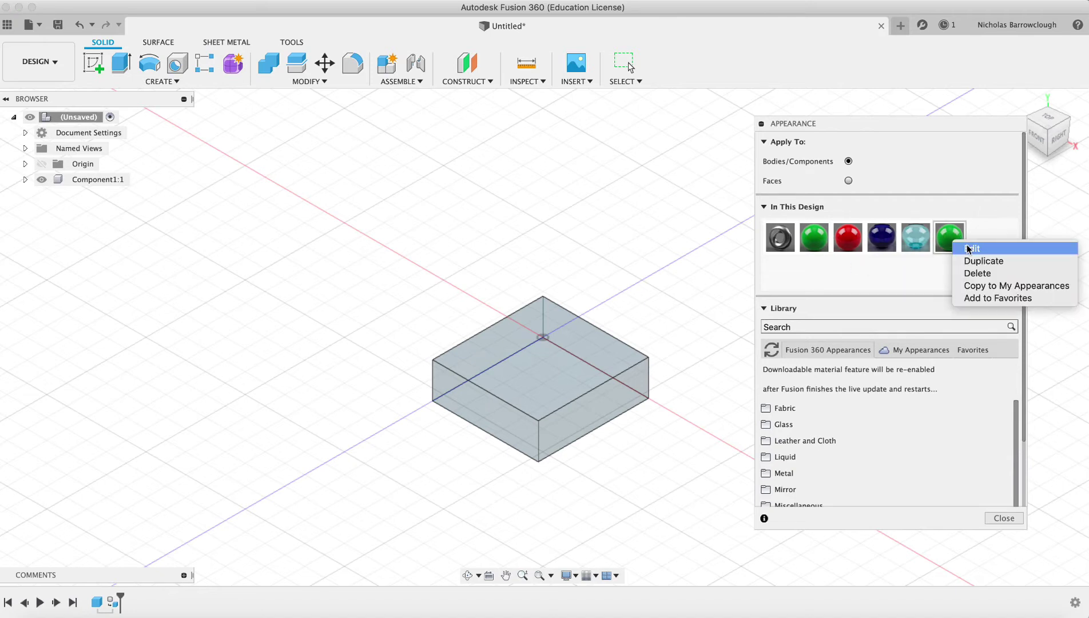
left_click(968, 248)
left_click(727, 133)
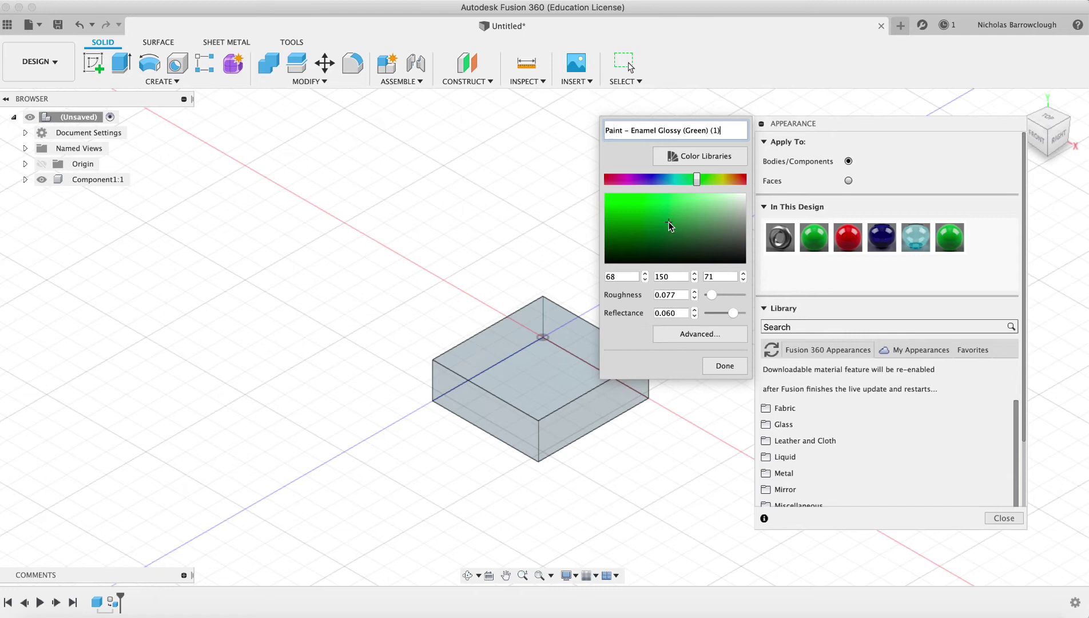
left_click_drag(668, 224, 693, 218)
left_click(706, 159)
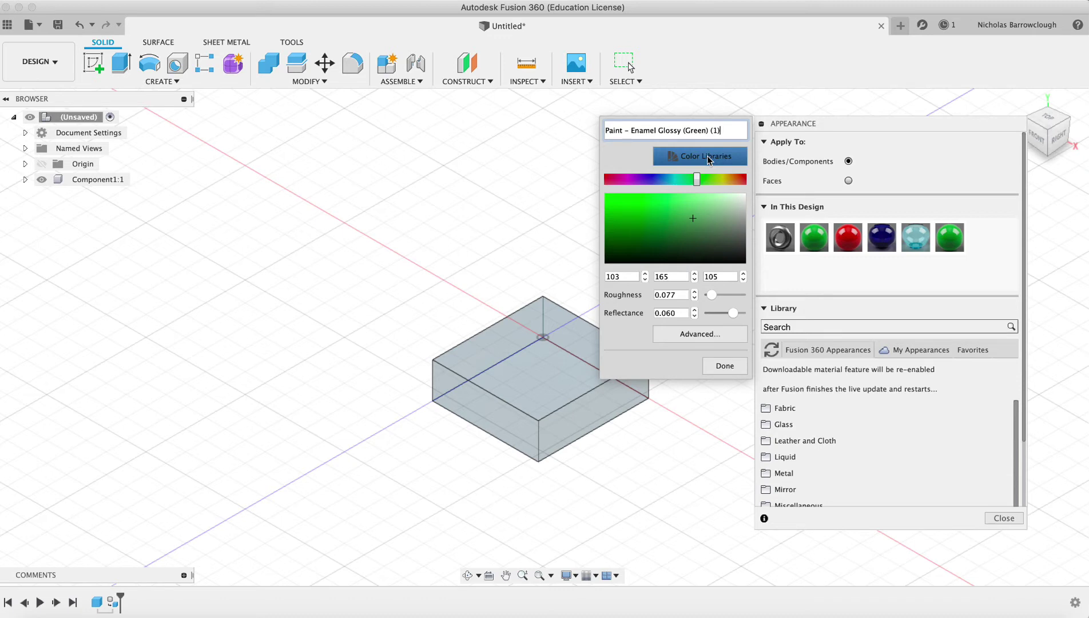
Step: Look through the Pantone colour list and cancel without picking a colour
left_click(707, 155)
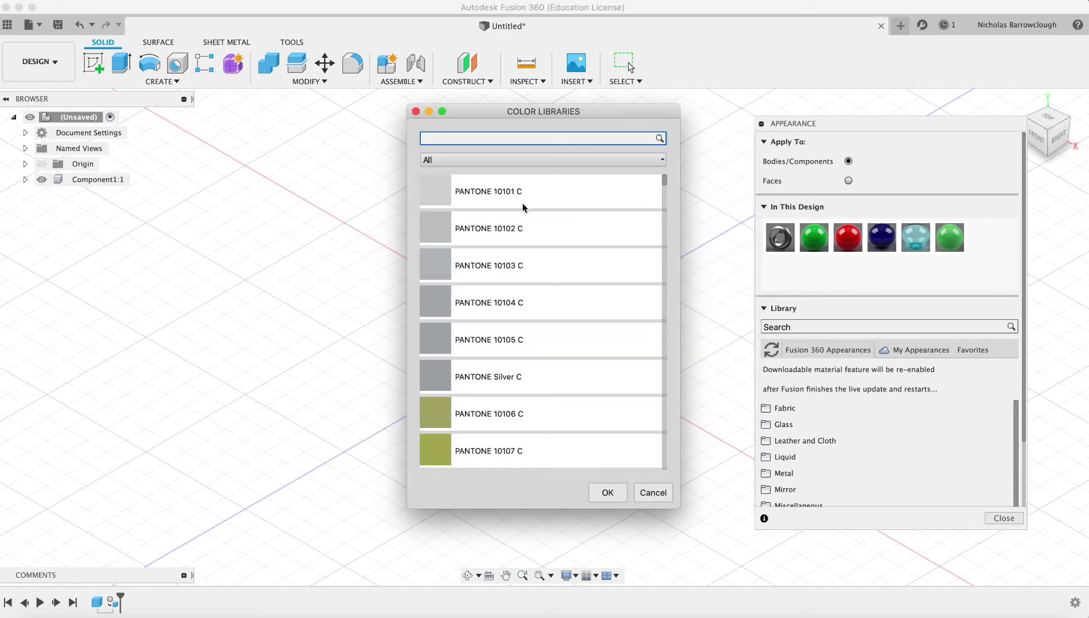
scroll(556, 405, "down", 20)
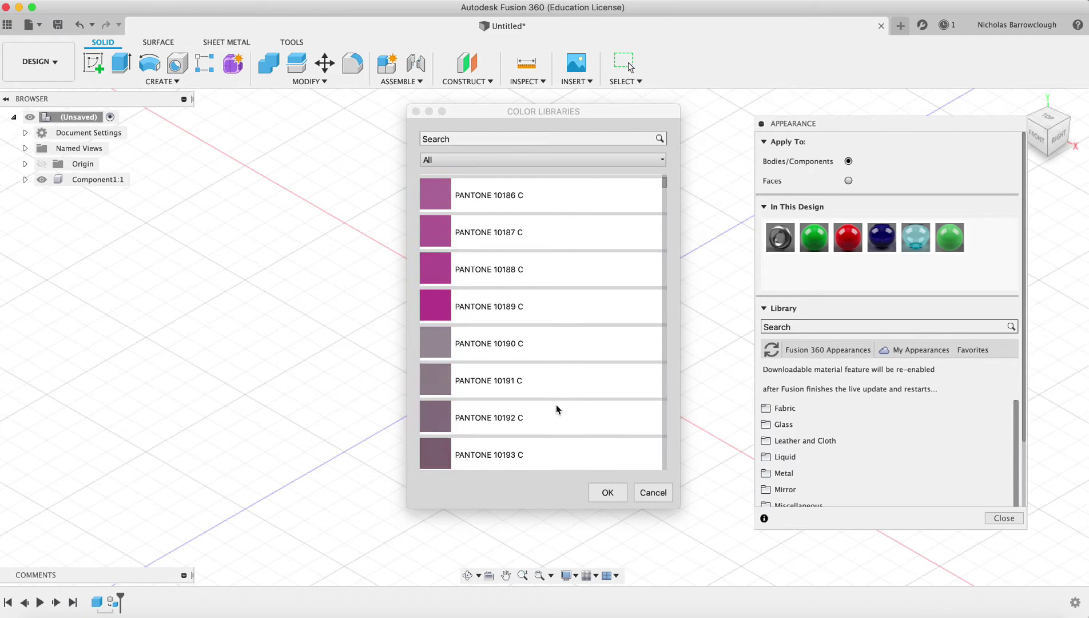
scroll(556, 406, "down", 1)
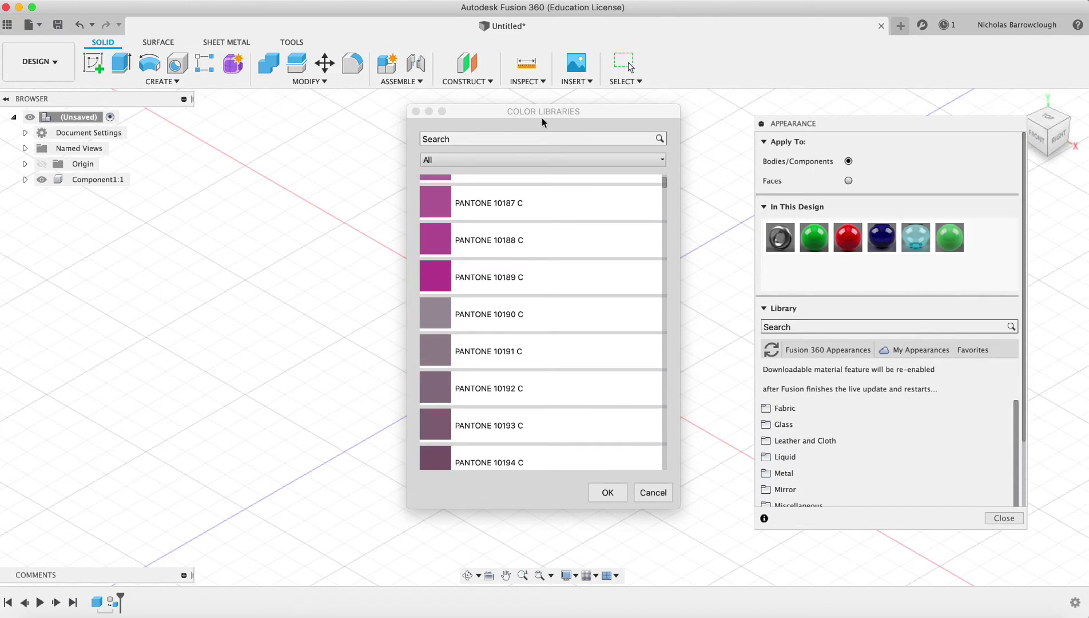
left_click(653, 493)
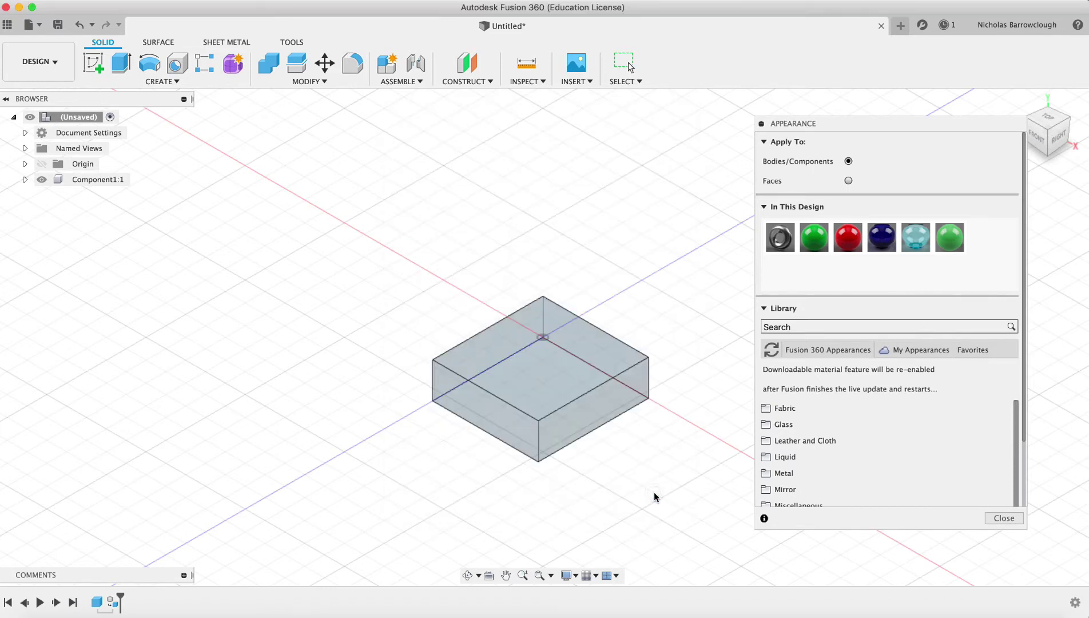
Step: Change the duplicated green paint to RGB 103 153 103 and open its Advanced Material Editor
right_click(952, 236)
left_click(966, 246)
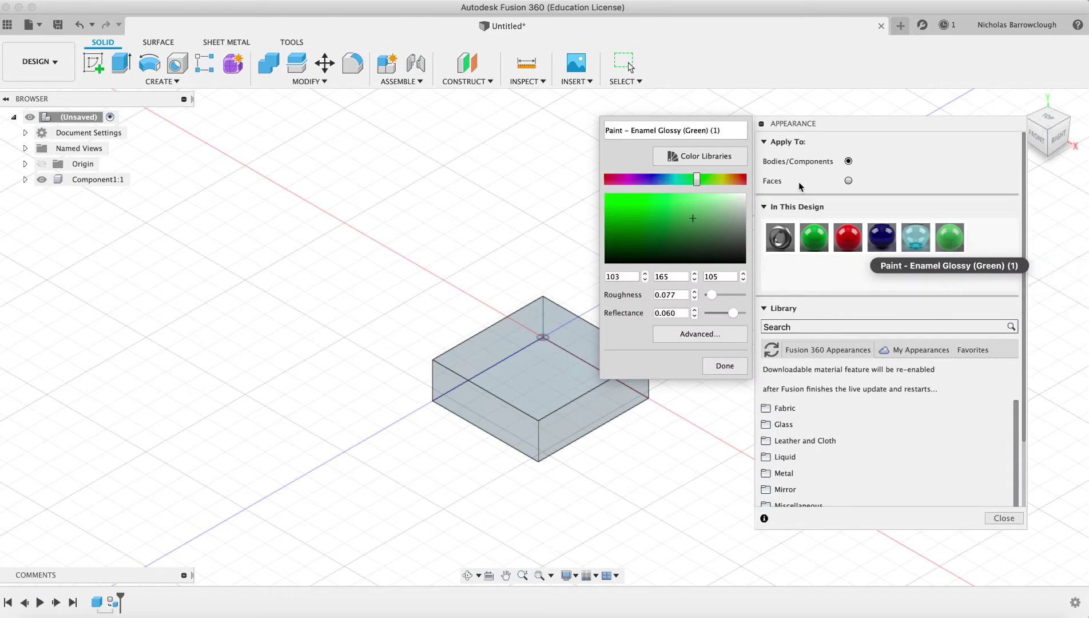
left_click(698, 221)
left_click(681, 337)
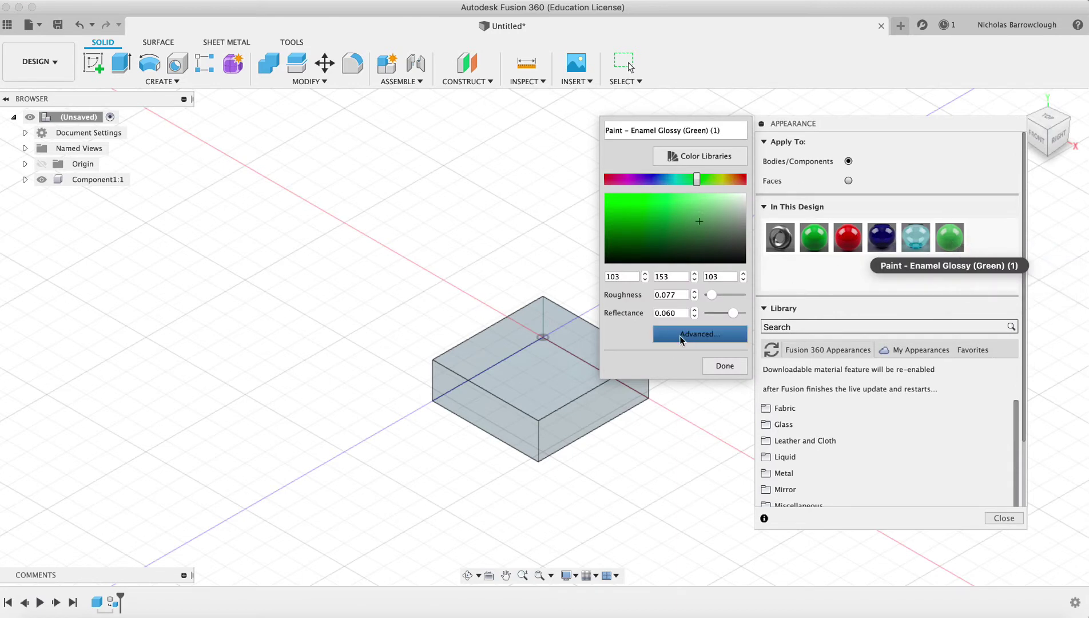
left_click(685, 337)
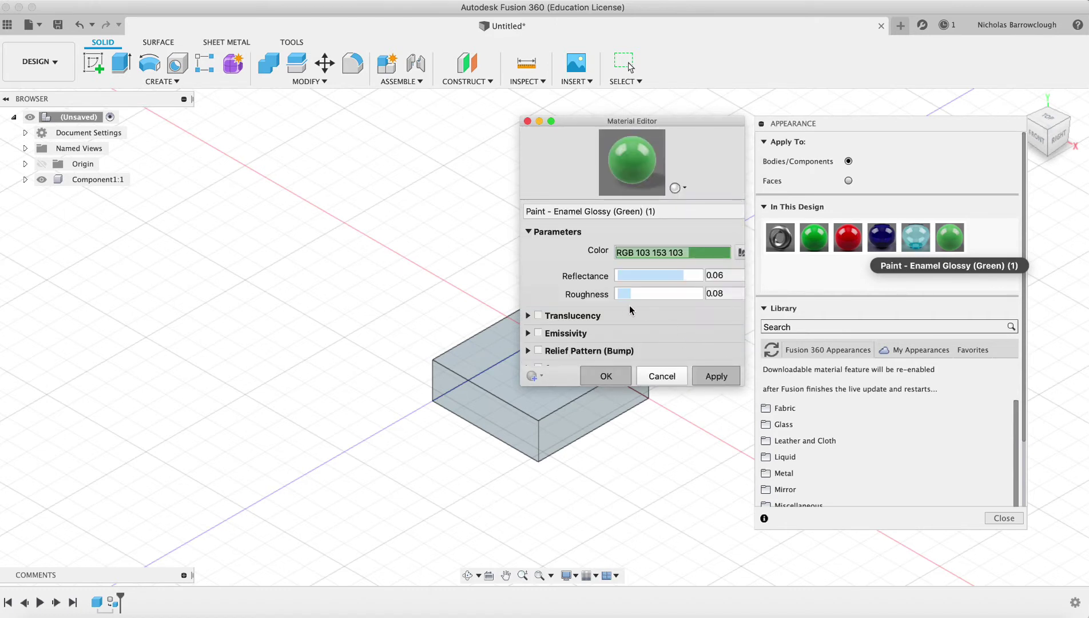
scroll(640, 309, "down", 2)
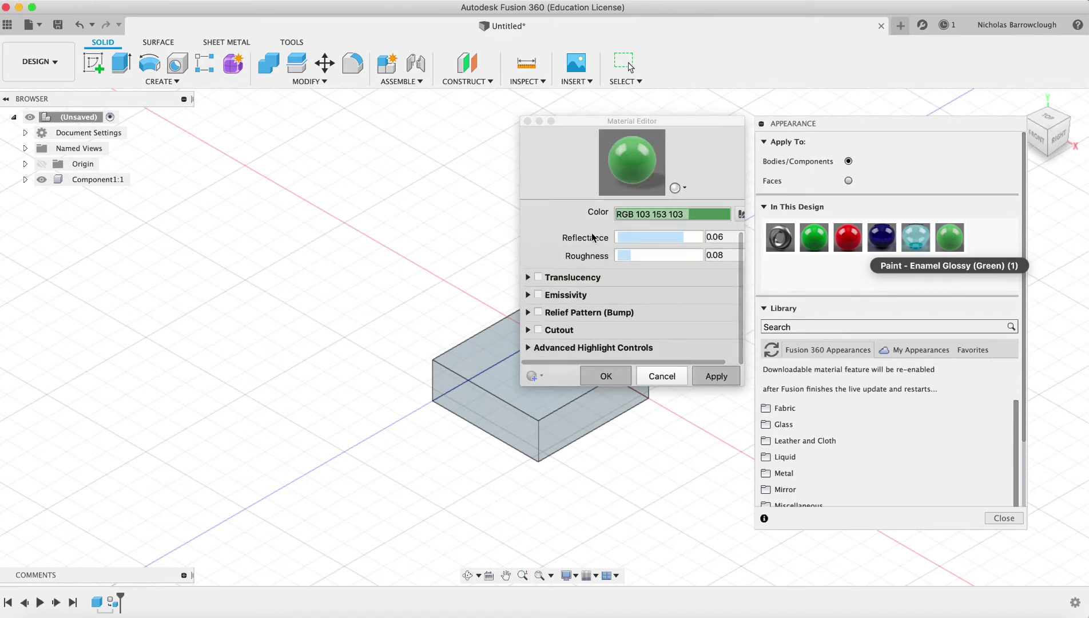
scroll(656, 285, "up", 2)
scroll(656, 285, "down", 2)
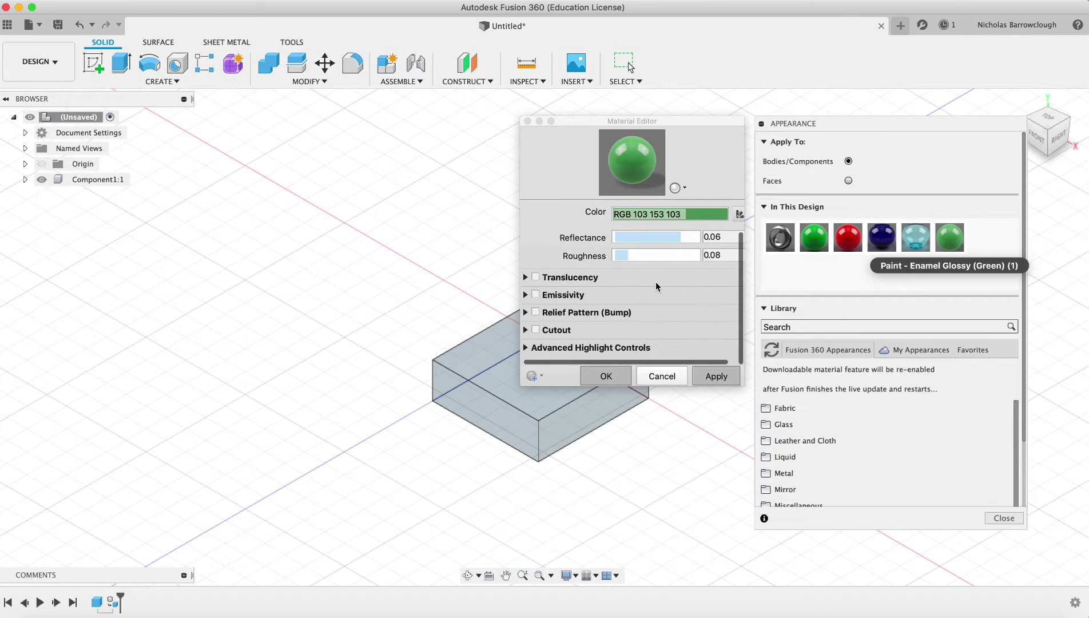
Step: Enable Translucency on the green paint with a depth of 1.492 mm
left_click(526, 278)
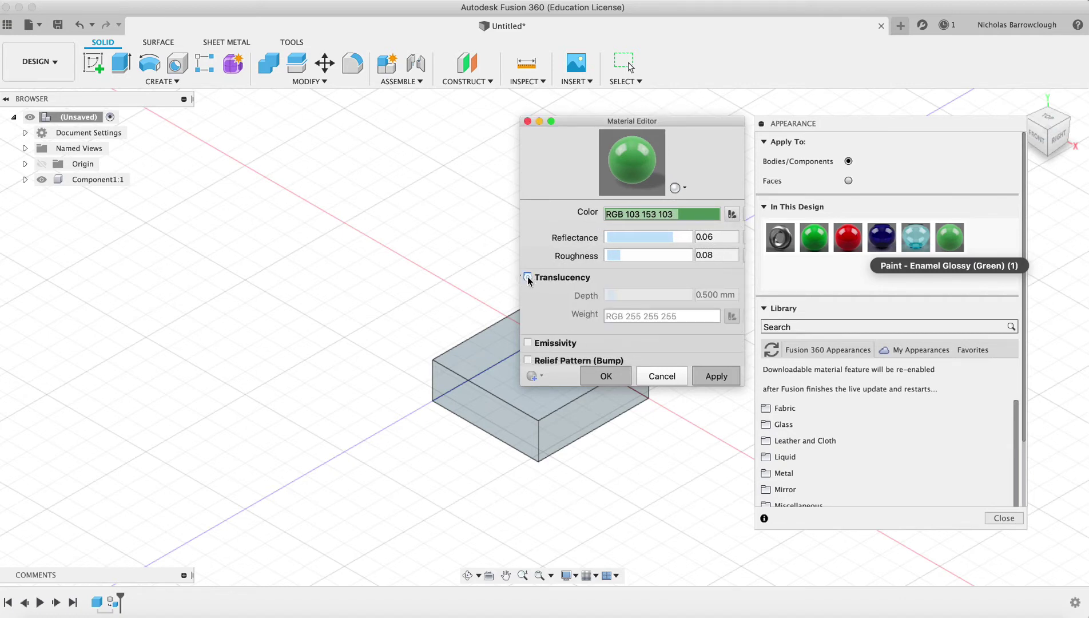
left_click(527, 276)
mouse_move(616, 298)
left_mouse_down()
mouse_move(695, 298)
mouse_move(628, 297)
left_mouse_up()
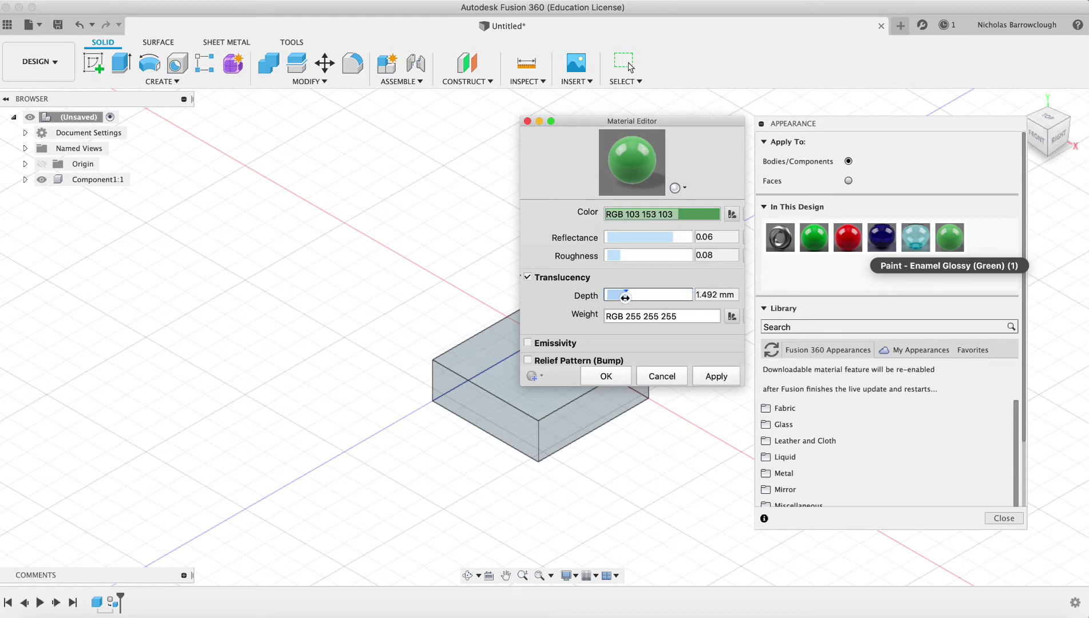
left_click(528, 277)
left_click(527, 277)
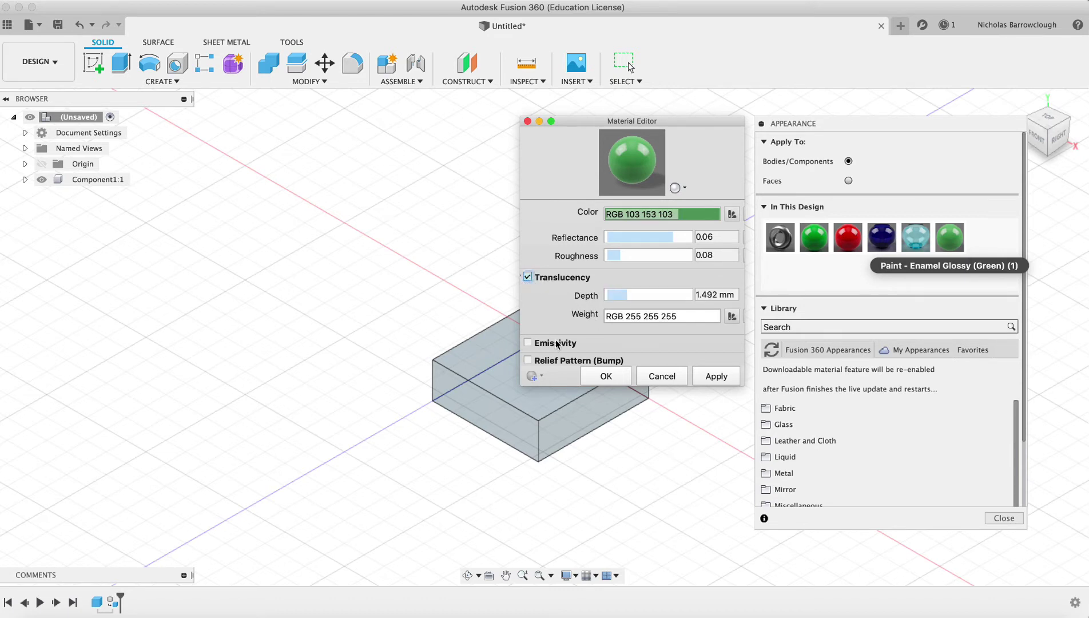
Step: Turn on Emissivity for the green paint and enter a luminance of 100 cd/m²
left_click(528, 343)
scroll(611, 280, "down", 1)
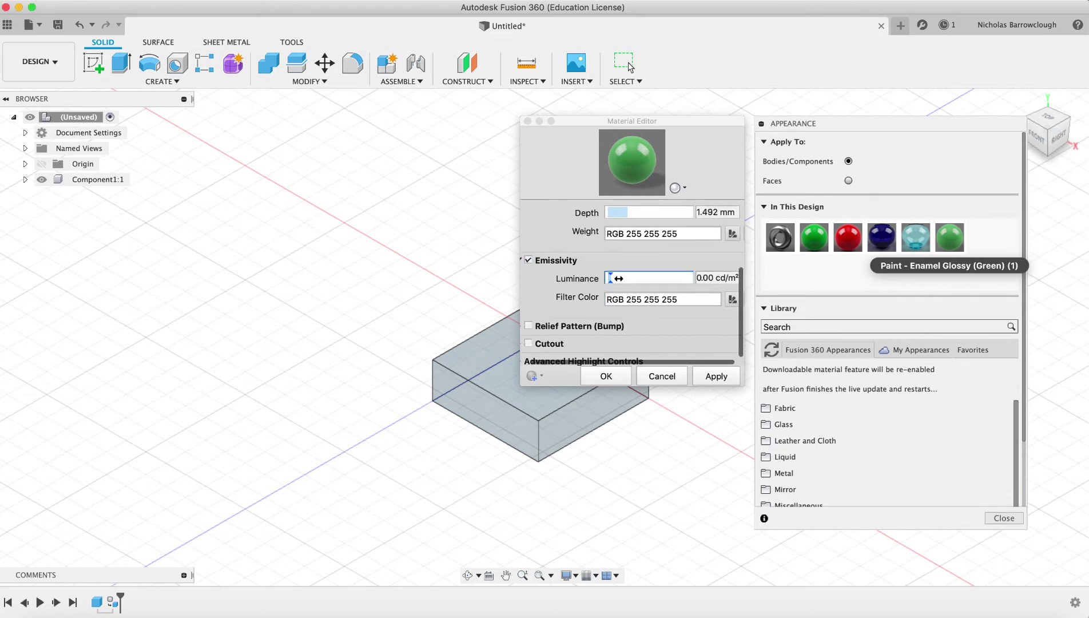
left_click_drag(610, 278, 609, 278)
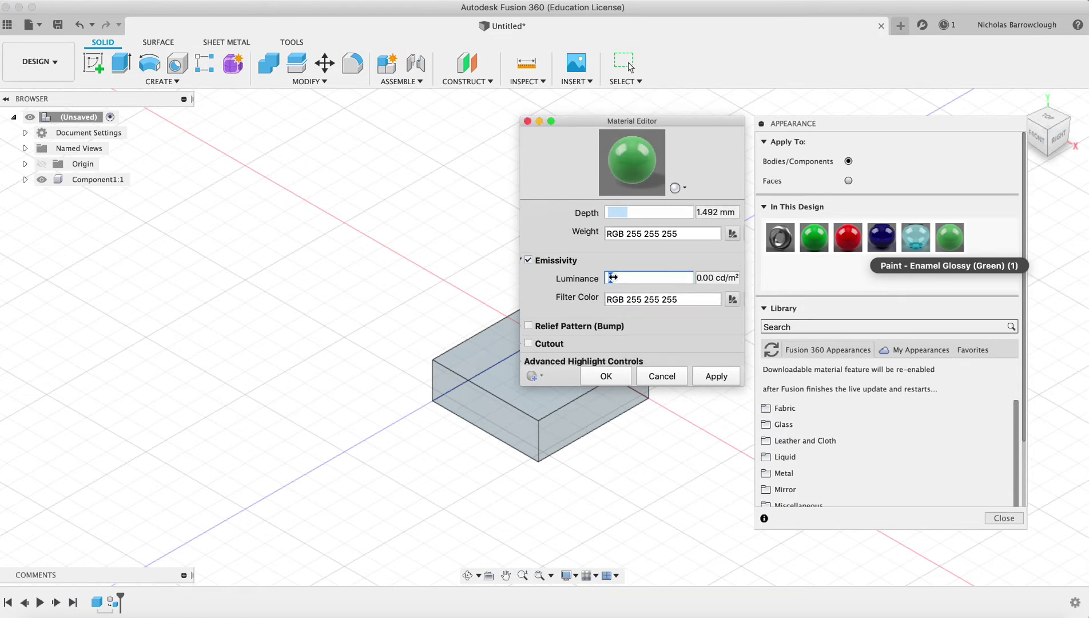
left_click(699, 278)
left_click(700, 279)
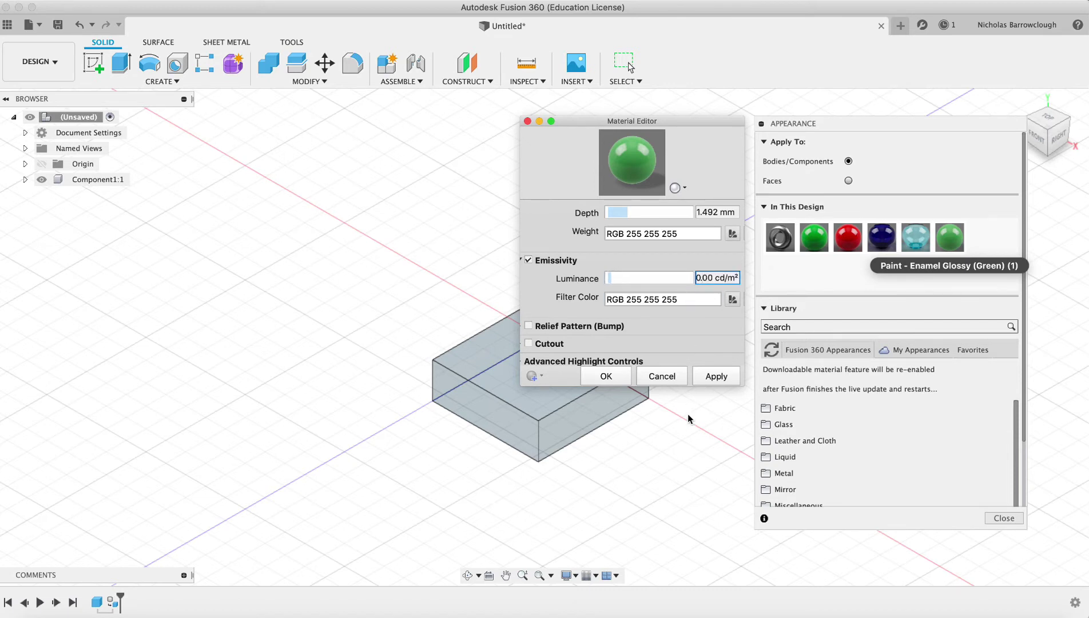
key("BackSpace")
type("100")
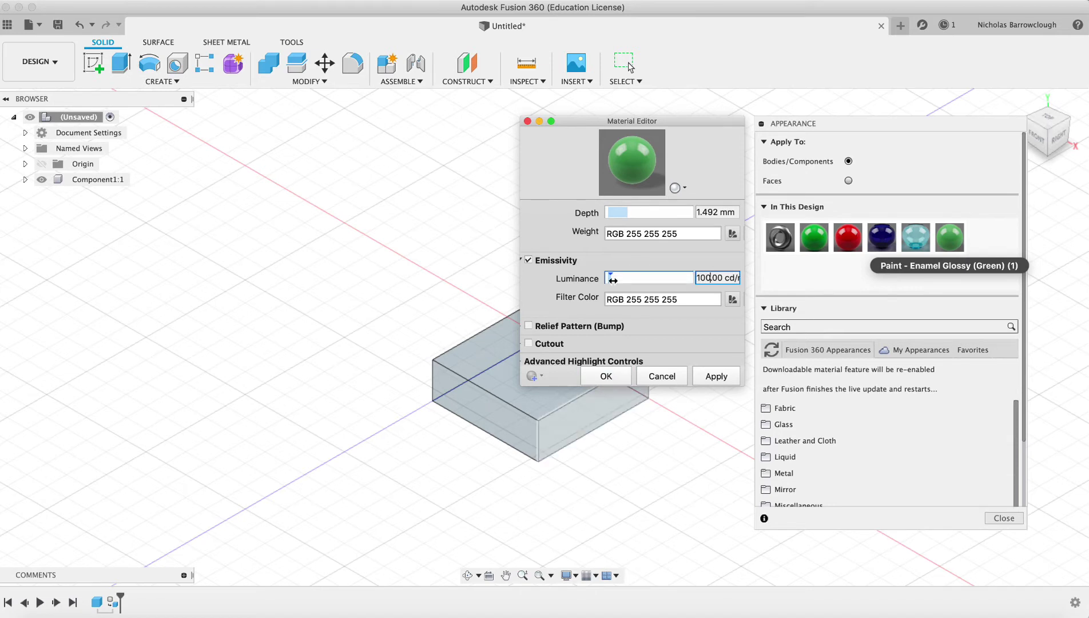
left_click_drag(613, 279, 613, 280)
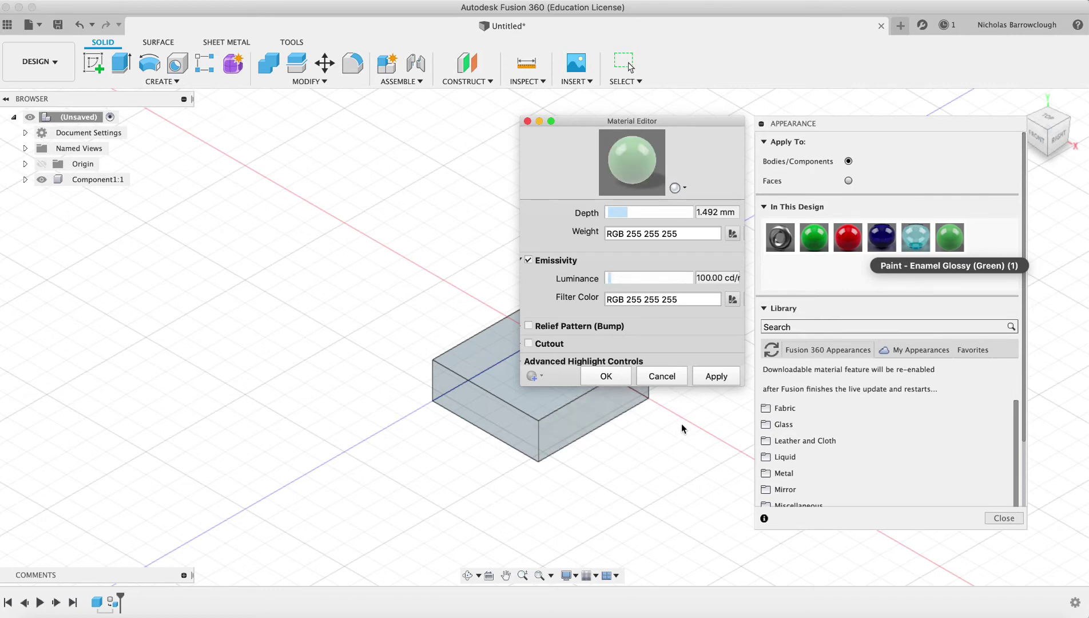
left_click(623, 303)
Step: Set the glow's filter colour to PANTONE 10319 C from the Pantone libraries
left_click(732, 299)
scroll(546, 285, "up", 5)
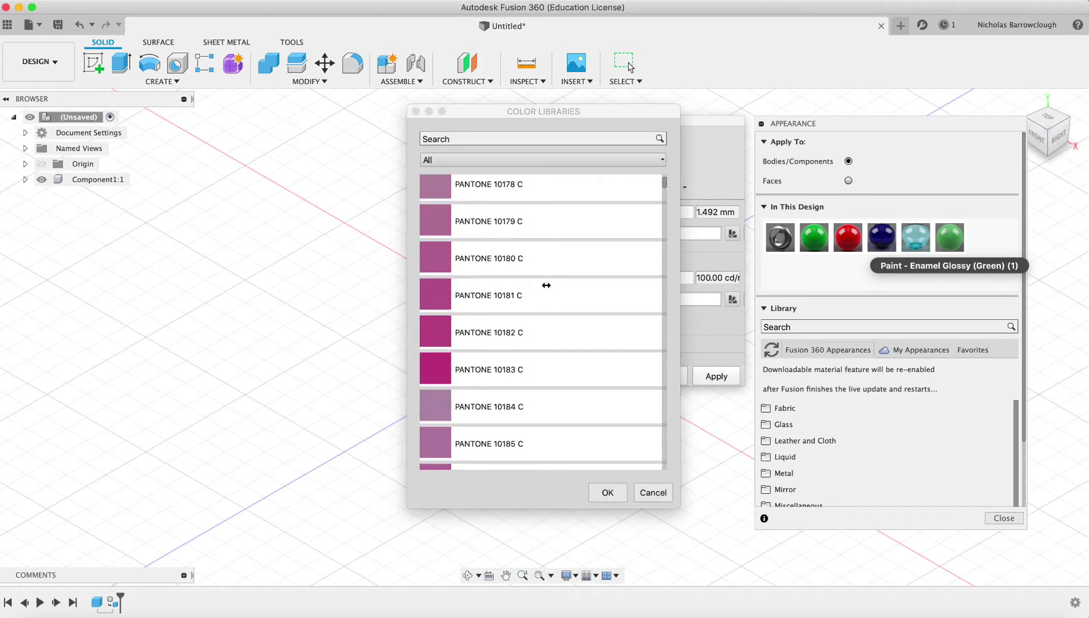
left_click(525, 161)
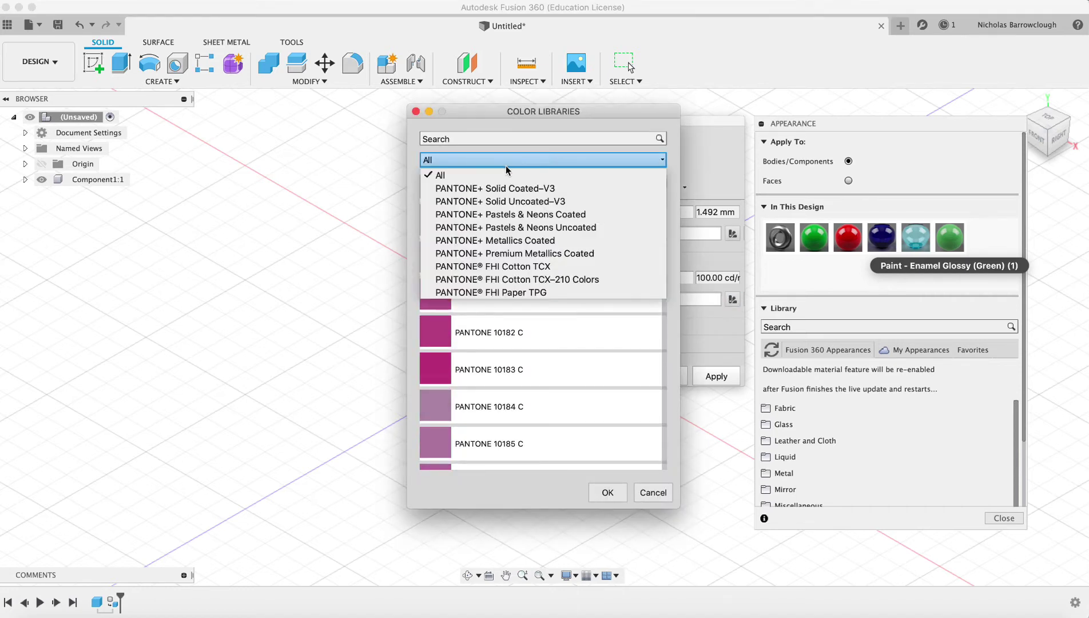
left_click(524, 175)
scroll(565, 350, "down", 10)
scroll(565, 349, "down", 20)
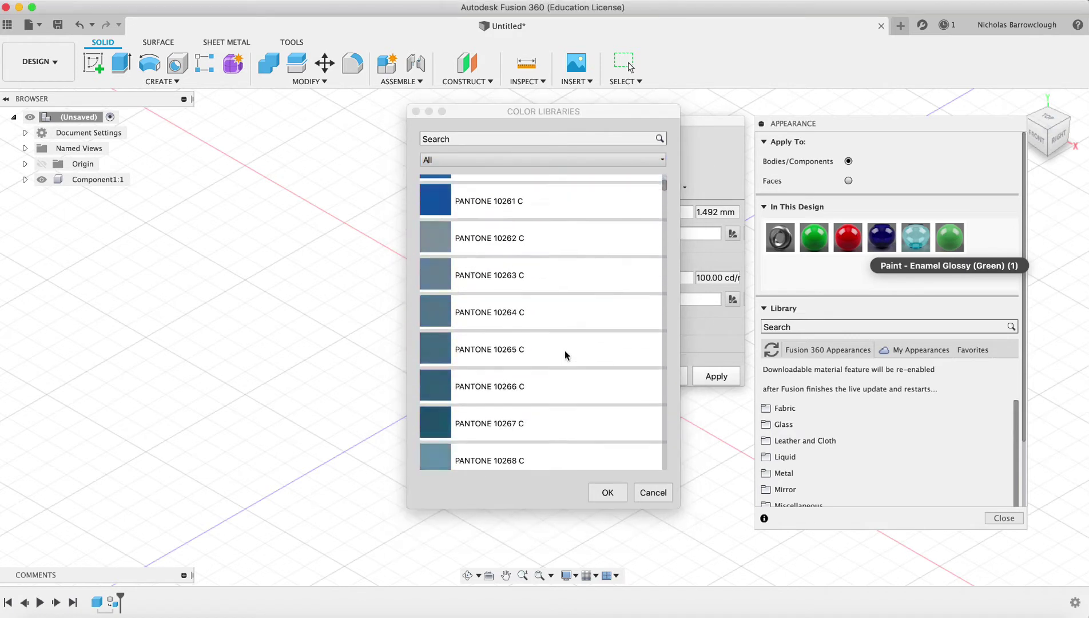
scroll(565, 349, "up", 3)
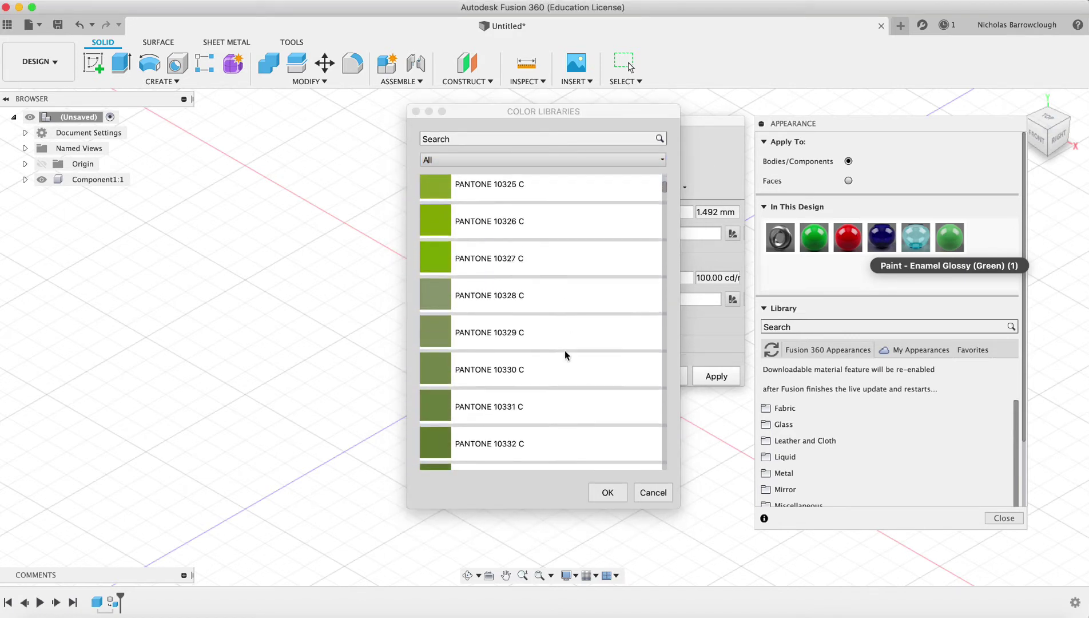
left_click(474, 420)
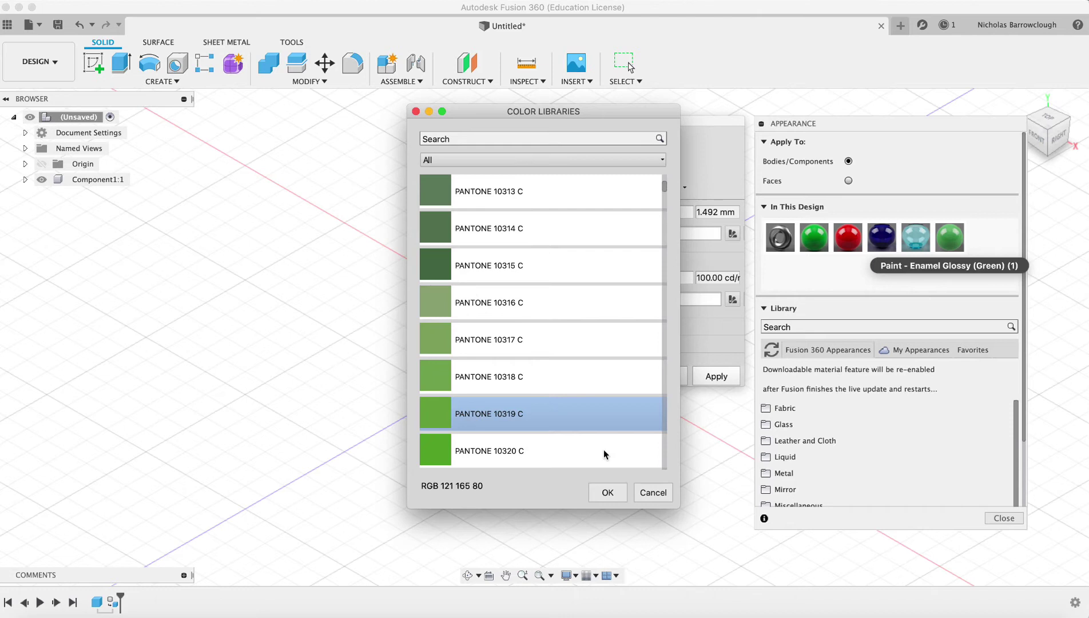
left_click(607, 490)
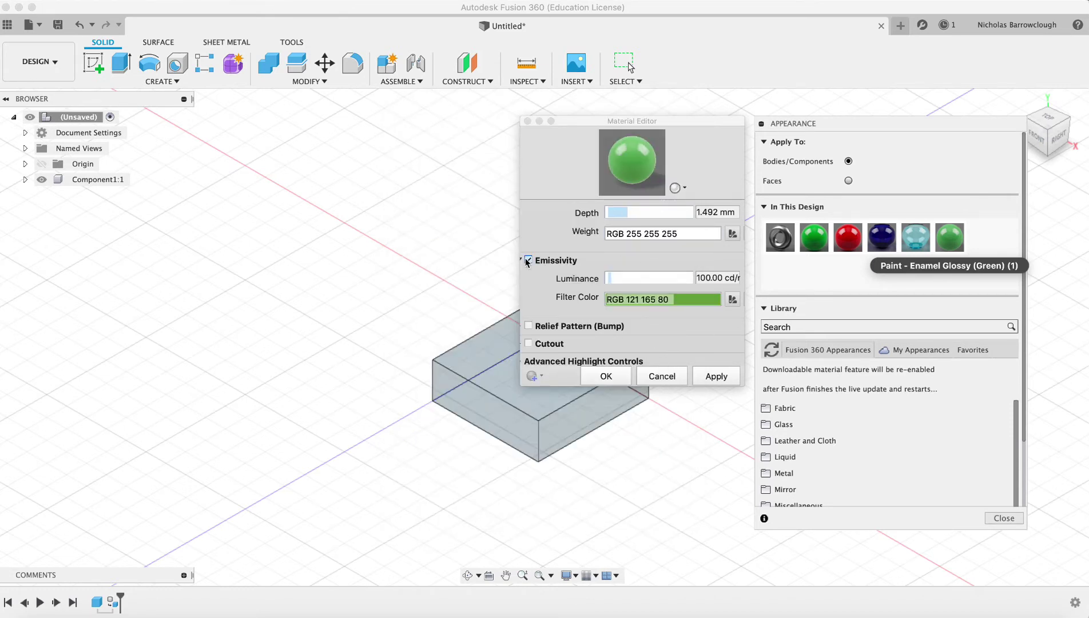
Step: Apply the edited green paint settings and drag the paint onto the box
left_click(722, 377)
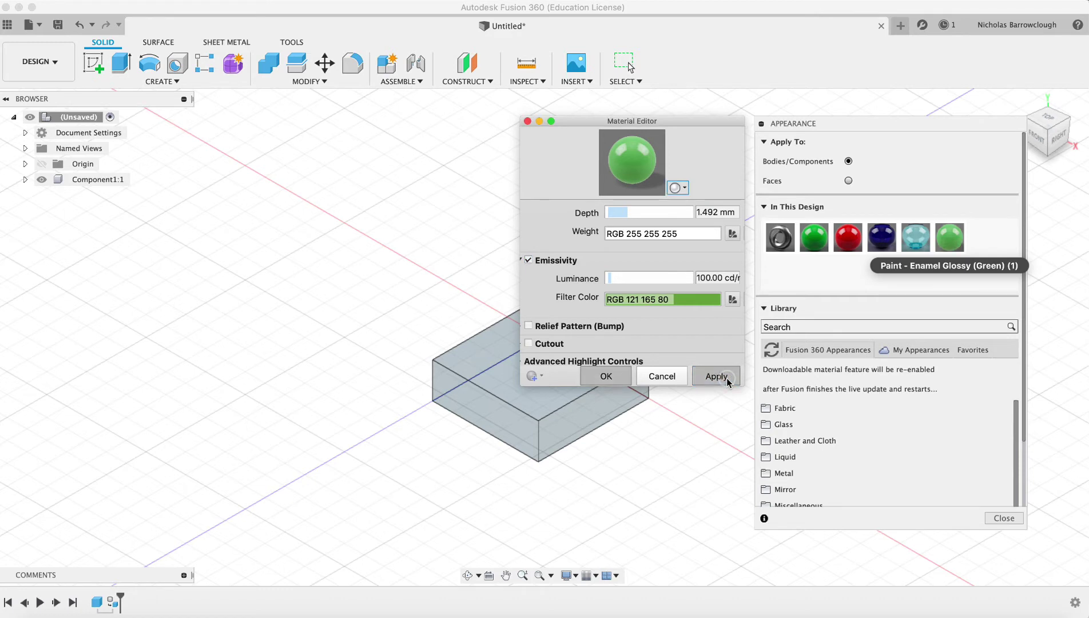
left_click(665, 380)
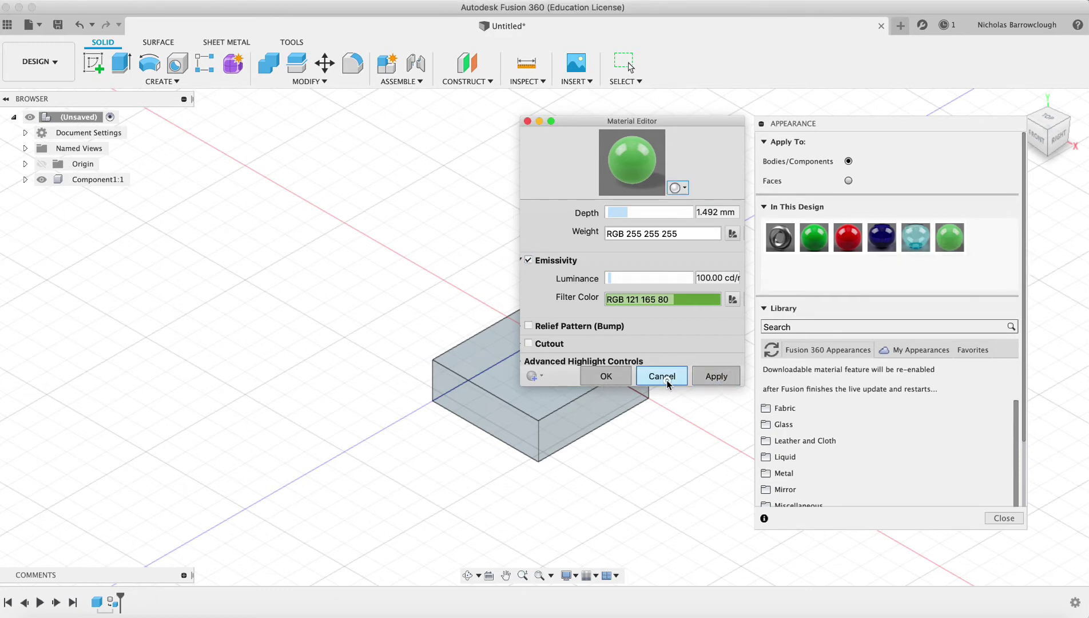
left_click_drag(949, 237, 509, 389)
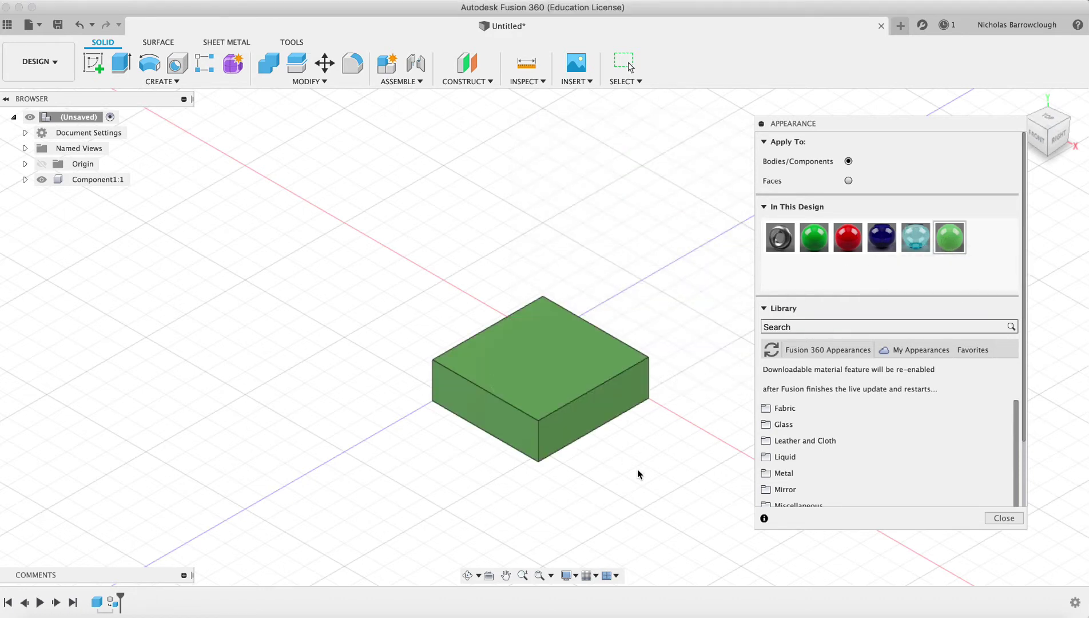
Step: Switch to the Render workspace and start an In-Canvas Render of the green box
left_click(52, 66)
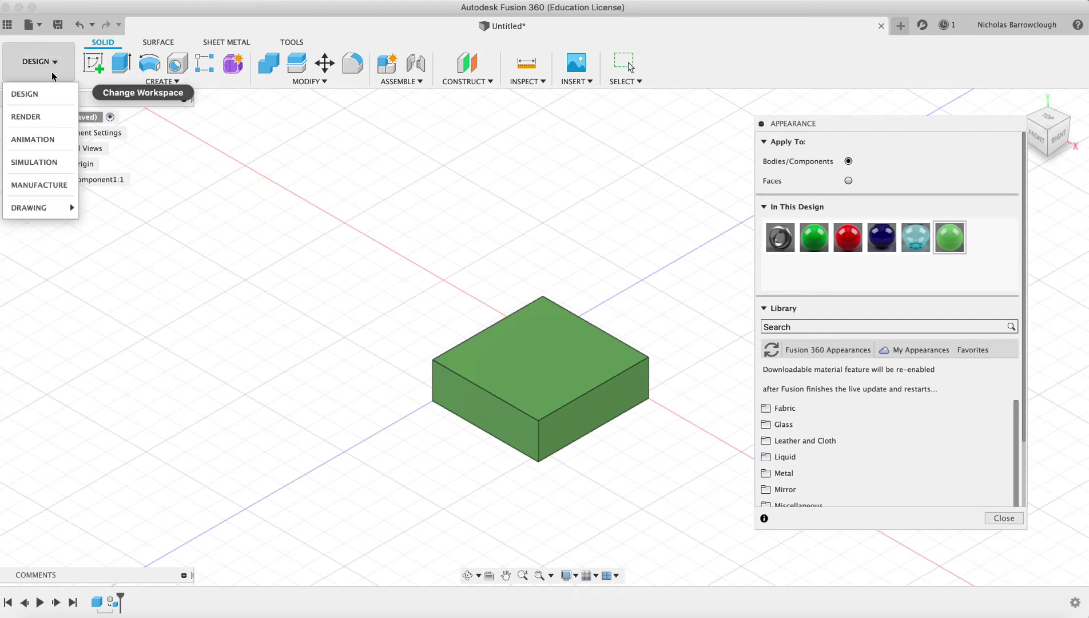
left_click(34, 117)
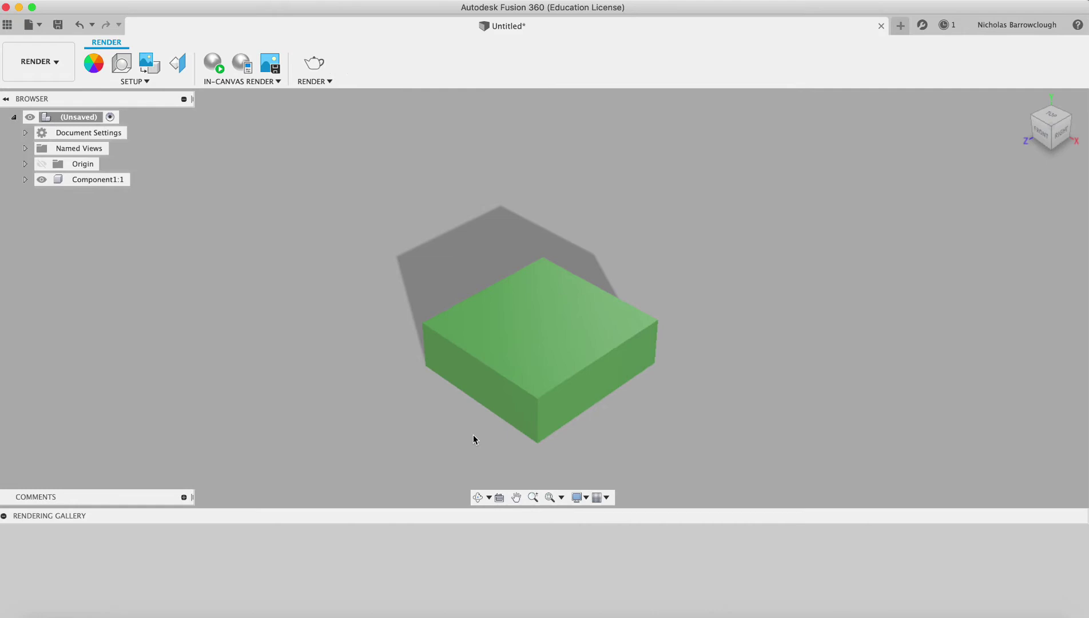
left_click(213, 63)
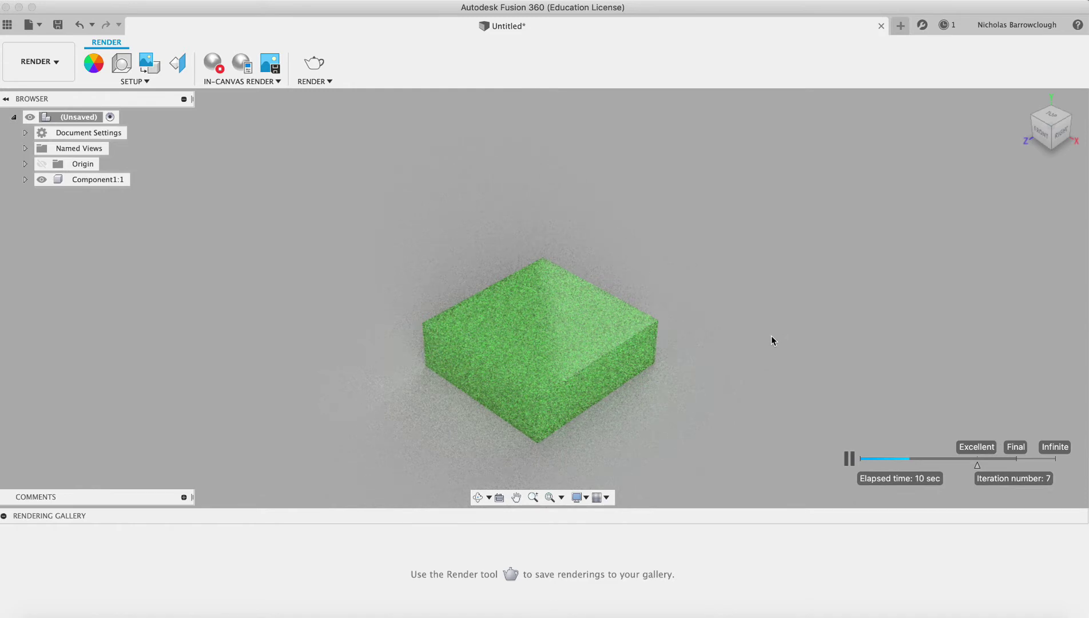
Step: Return to the Design workspace and open Component1:1's appearance settings
left_click(45, 67)
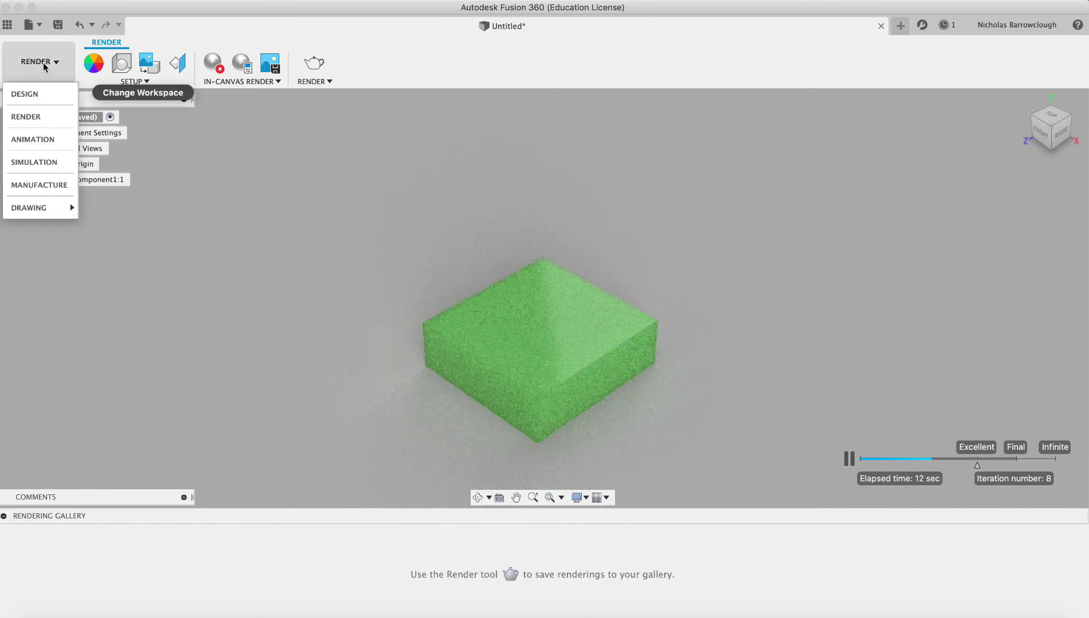
left_click(29, 92)
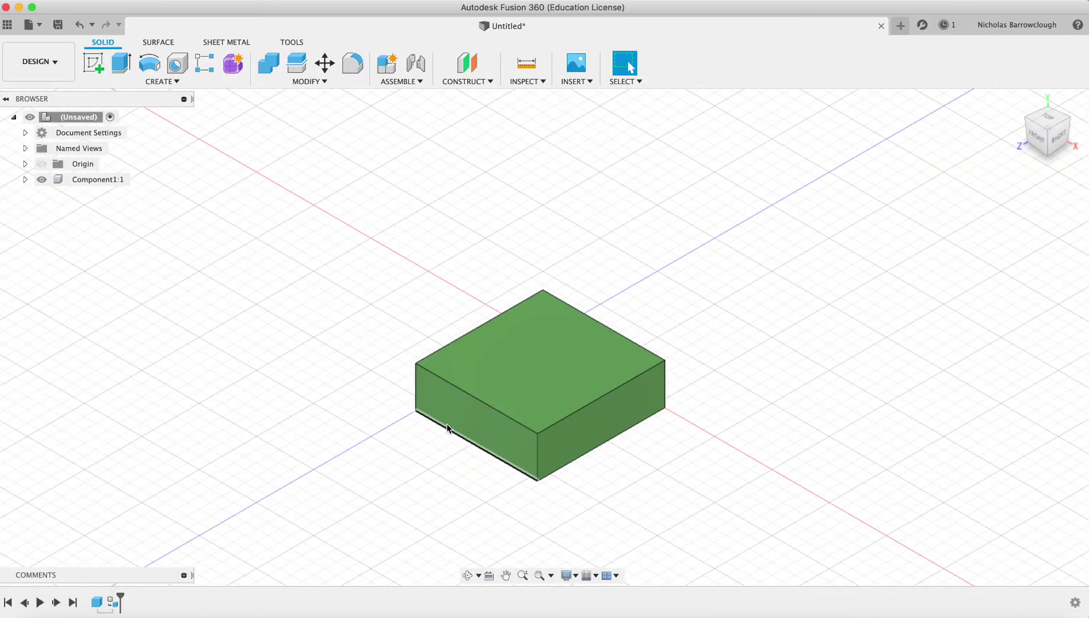
left_click(89, 180)
right_click(89, 181)
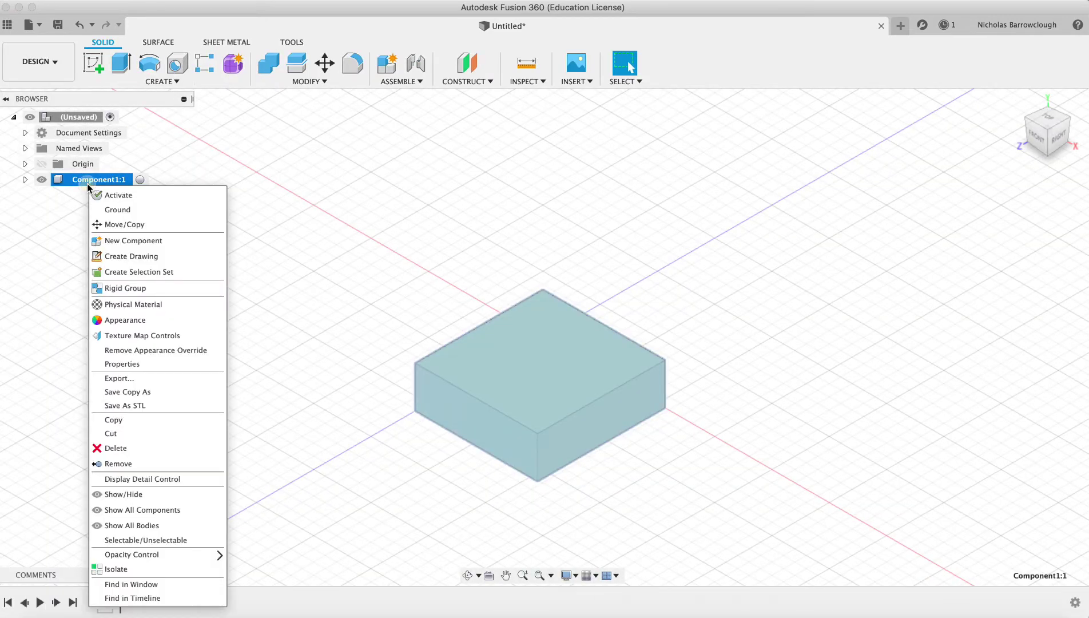
left_click(131, 324)
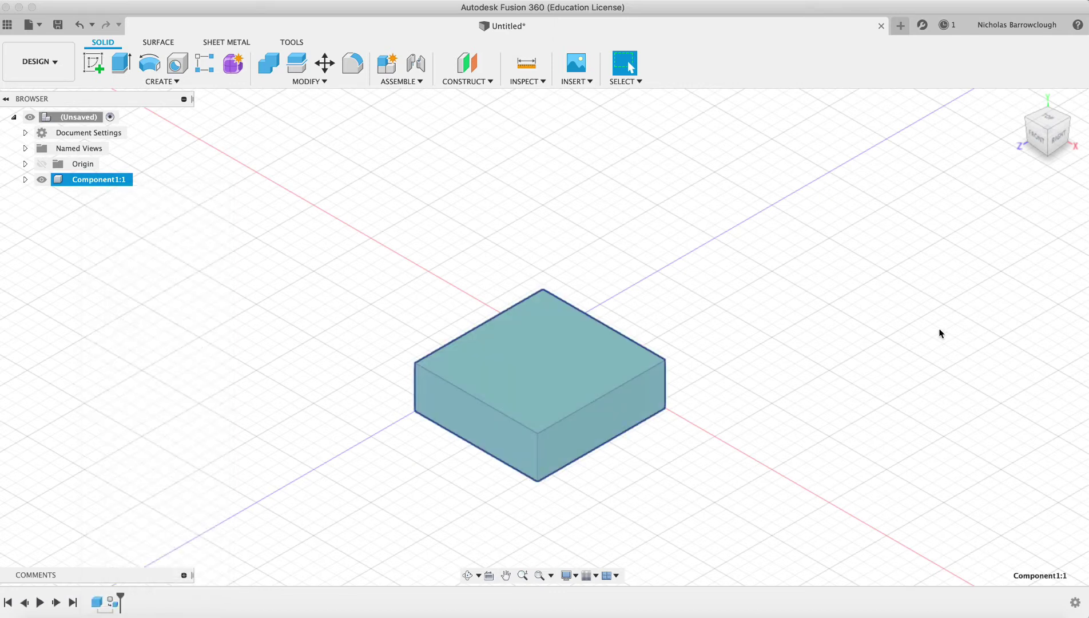
Step: Raise the green paint's Emissivity Luminance to about 15367 cd/m² so the box glows pale yellow
right_click(947, 237)
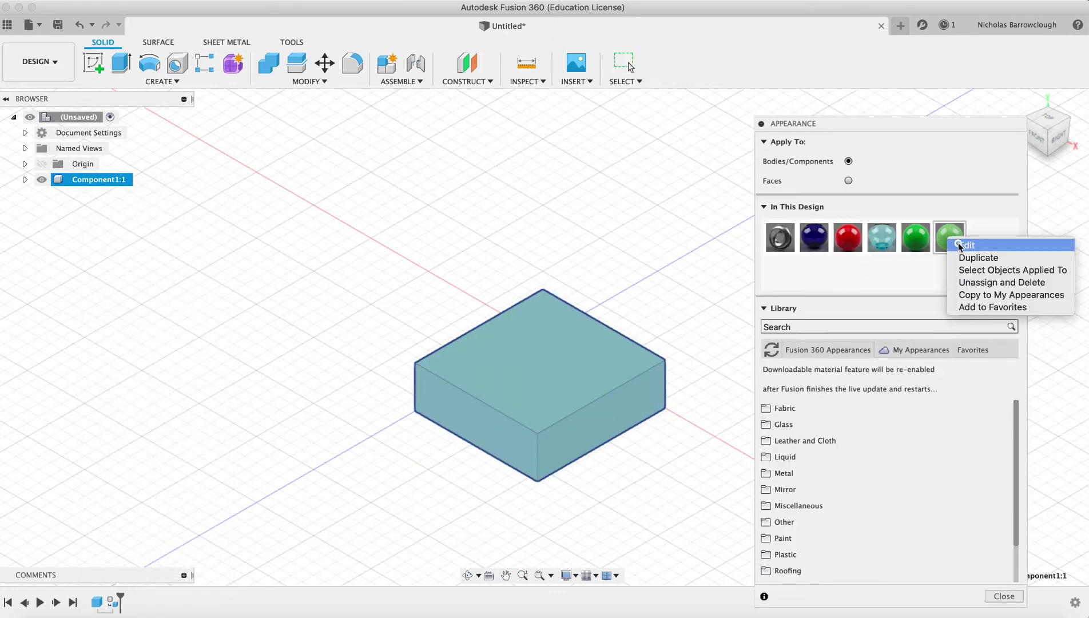
left_click(965, 245)
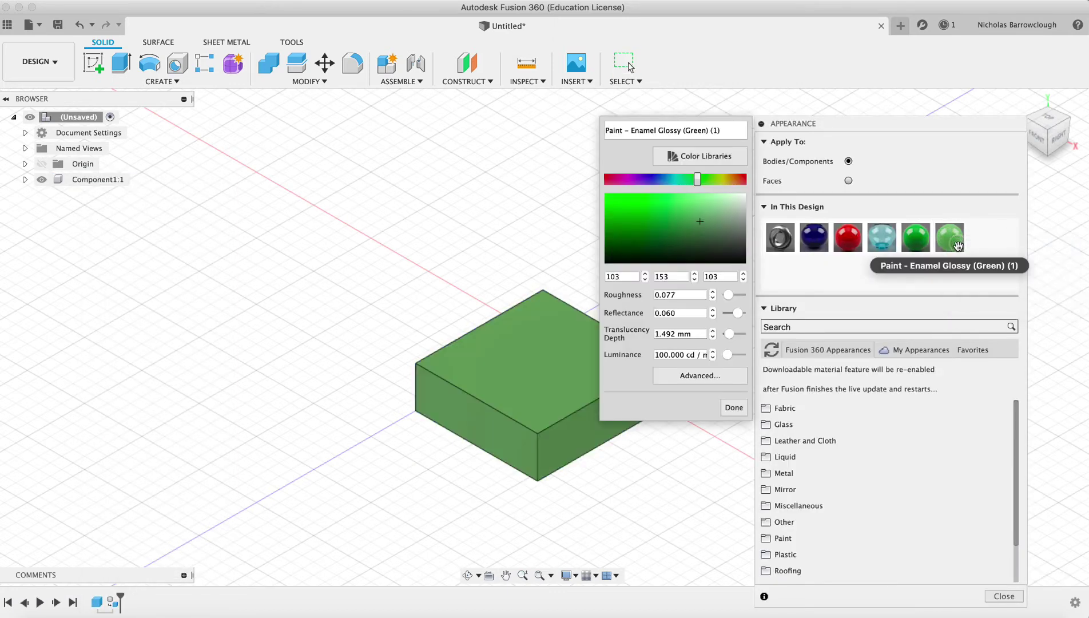
left_click(700, 377)
scroll(640, 337, "down", 3)
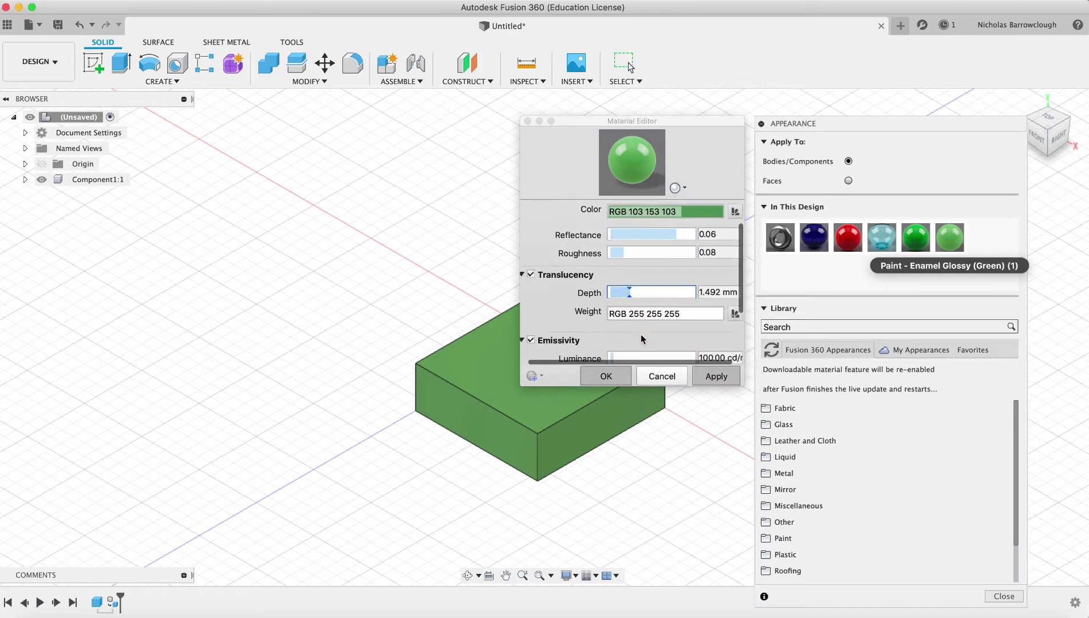
scroll(640, 334, "down", 3)
left_click(628, 302)
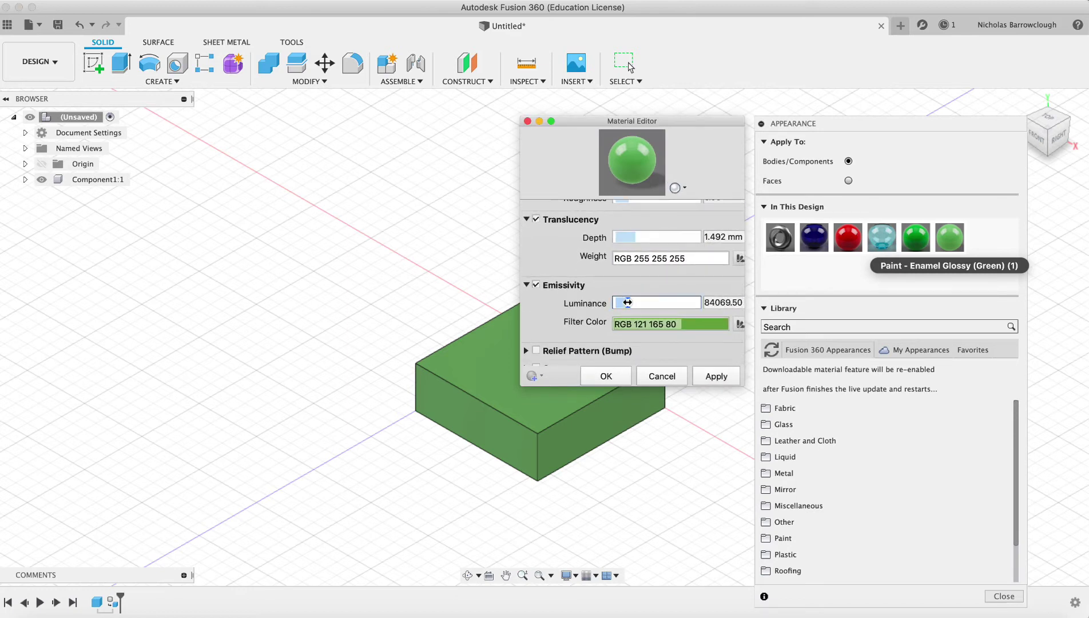
left_click(635, 303)
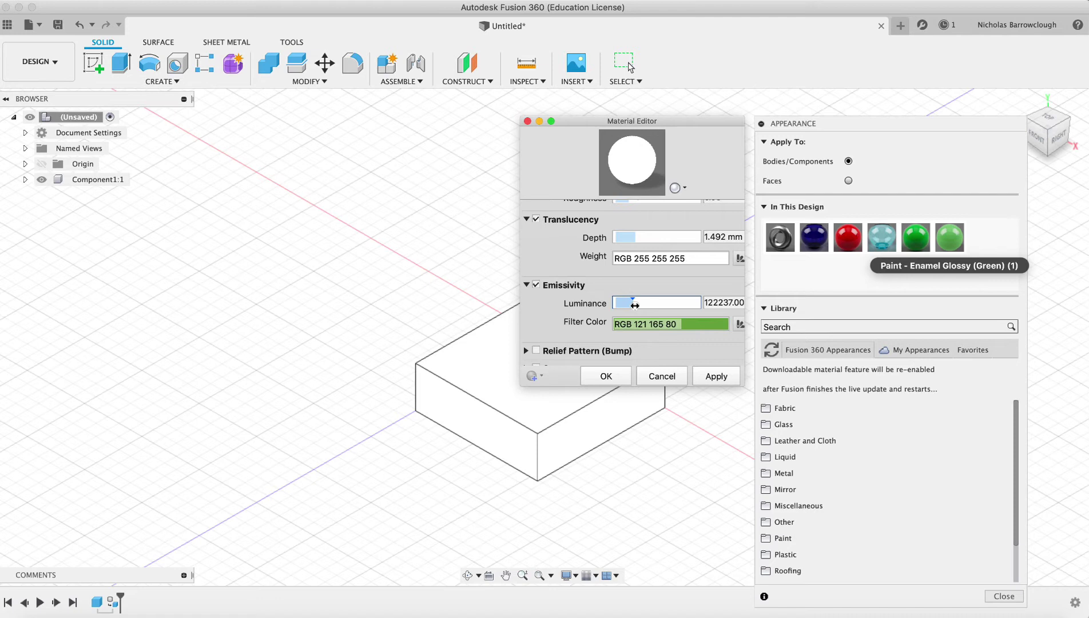
left_click_drag(635, 305, 625, 303)
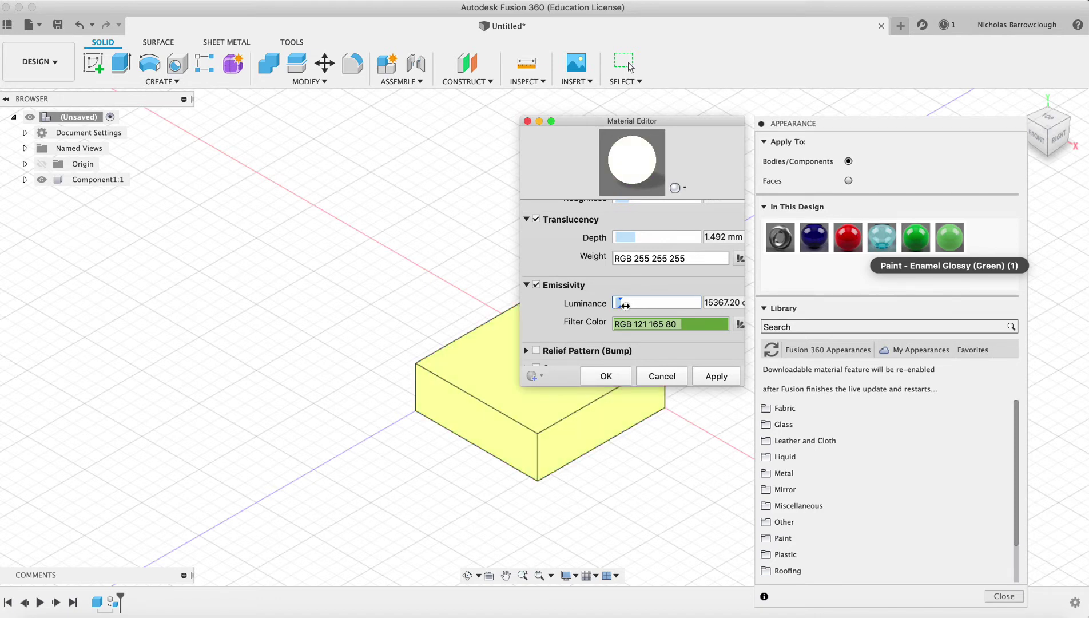
left_click(603, 375)
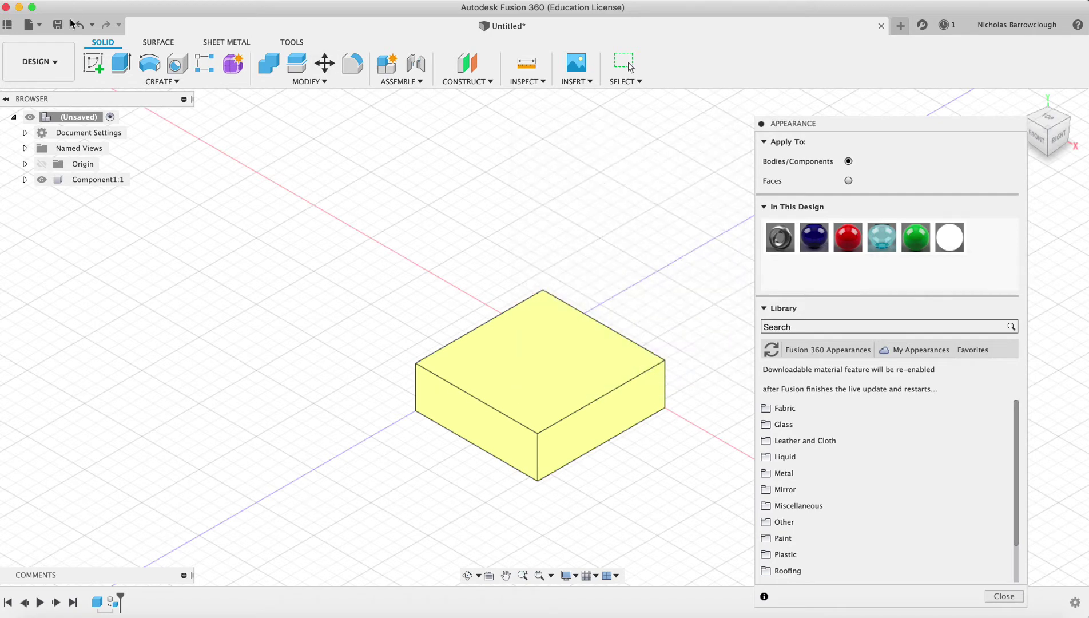
Step: Preview the glowing box in the Render workspace, then go back to Design
left_click(38, 61)
left_click(25, 114)
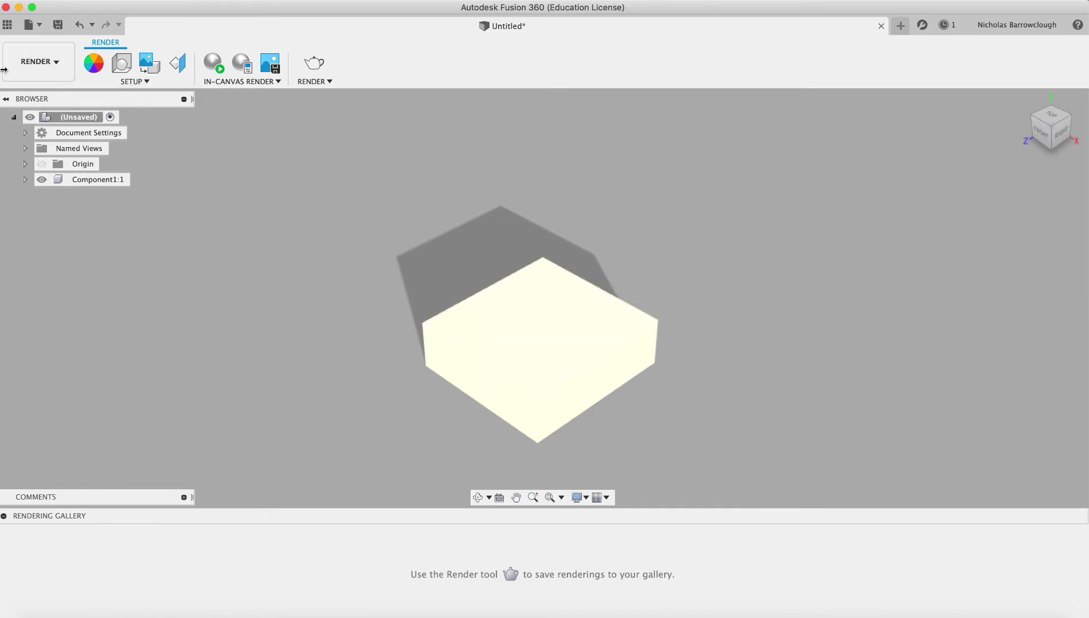
left_click(25, 61)
left_click(24, 92)
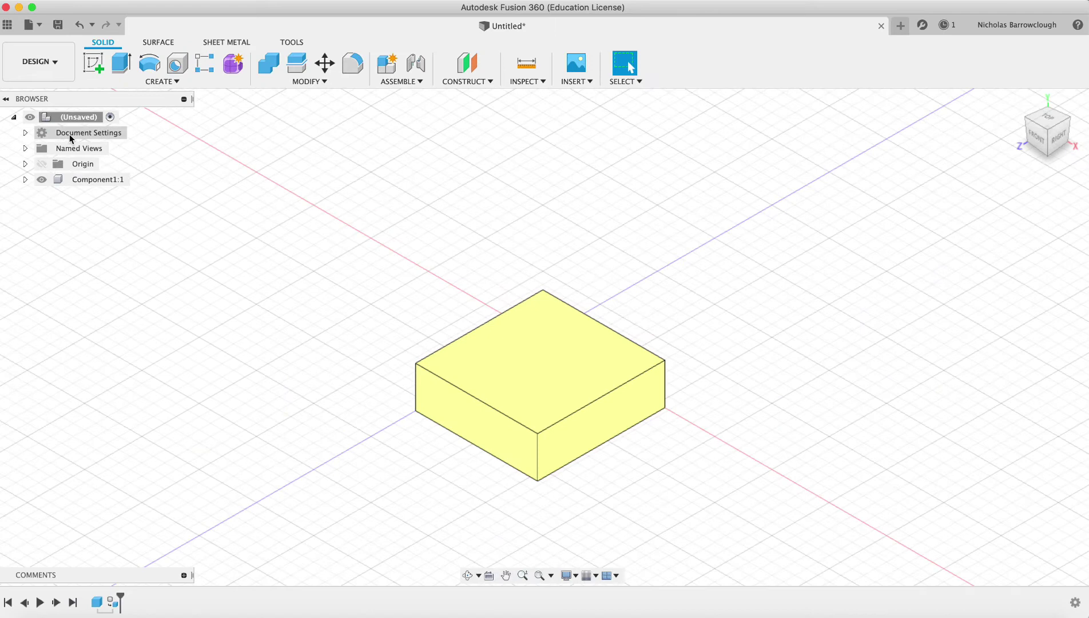
Step: Create a second box about 62 x 25 mm and 53 mm tall on the yellow box's top face
left_click(162, 81)
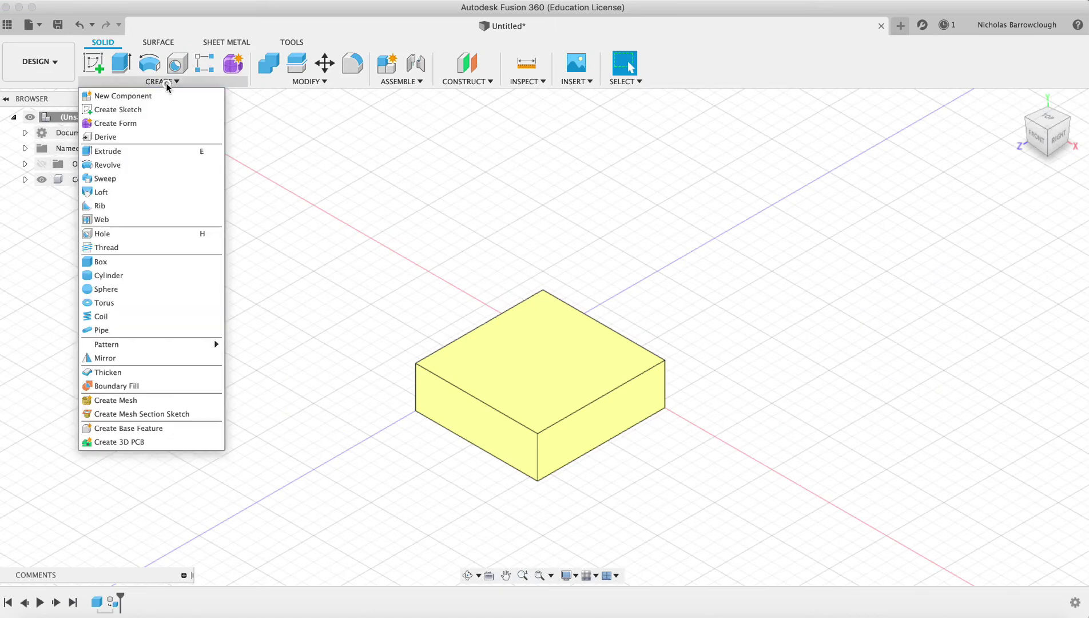
left_click(123, 262)
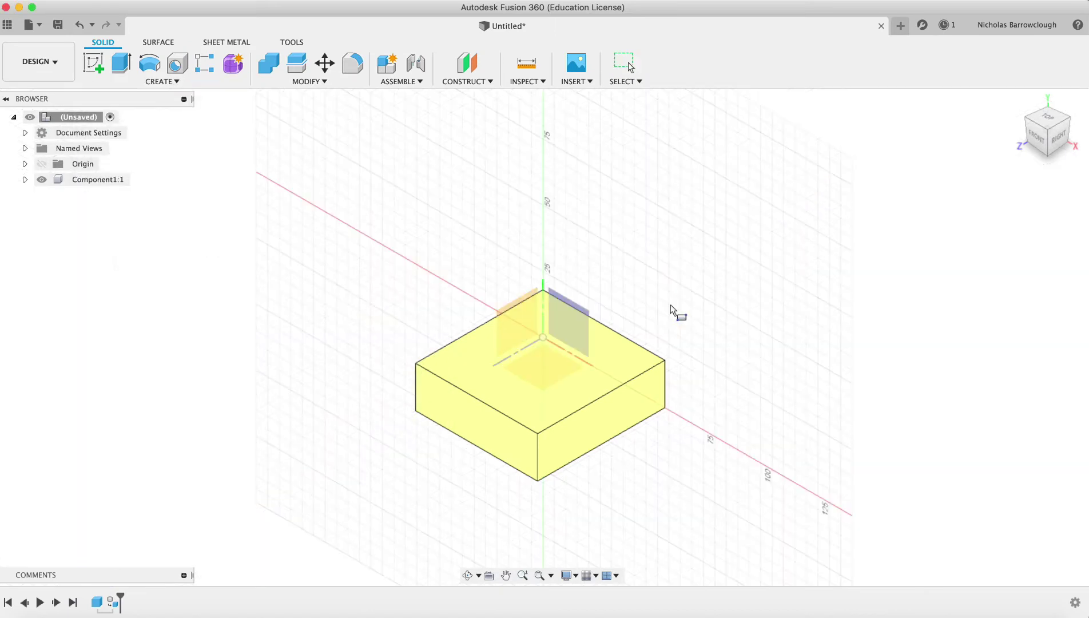
left_click(555, 359)
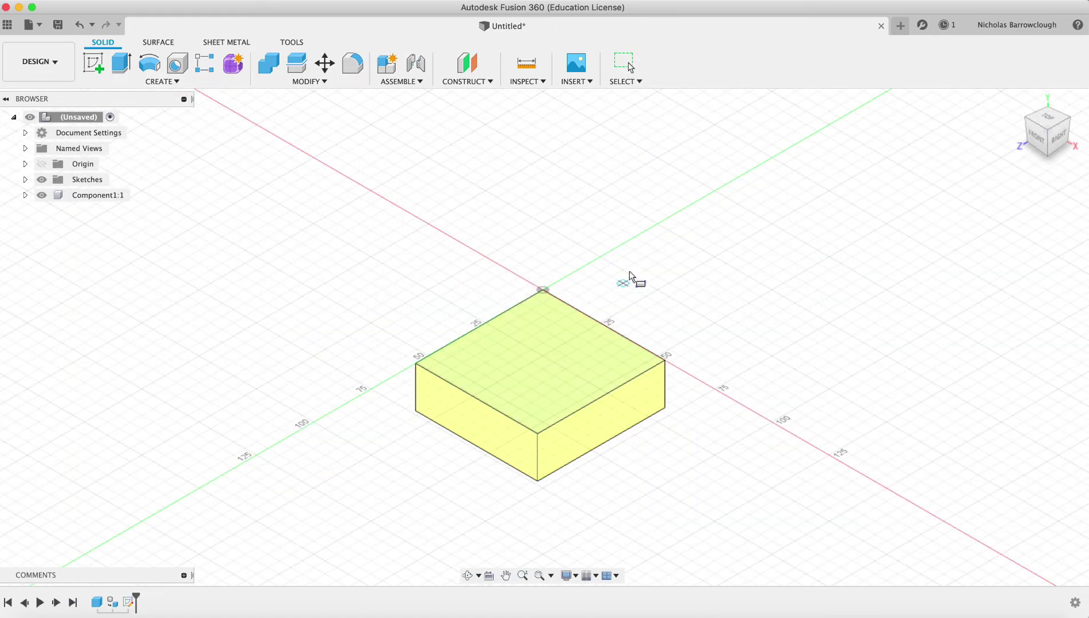
left_click(539, 289)
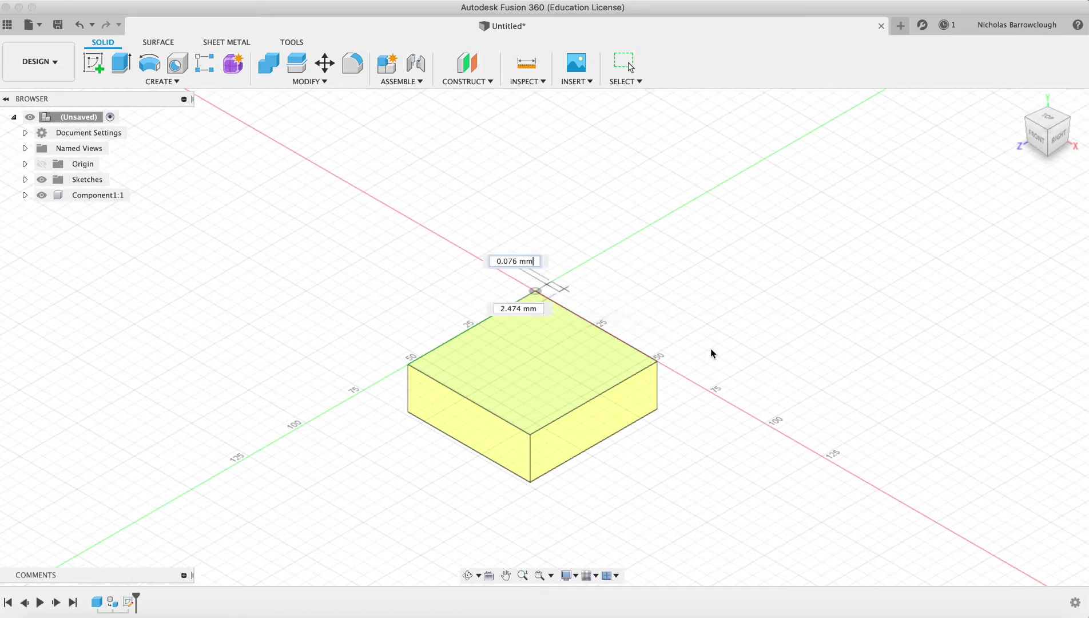
left_click(747, 331)
left_click_drag(639, 241, 640, 155)
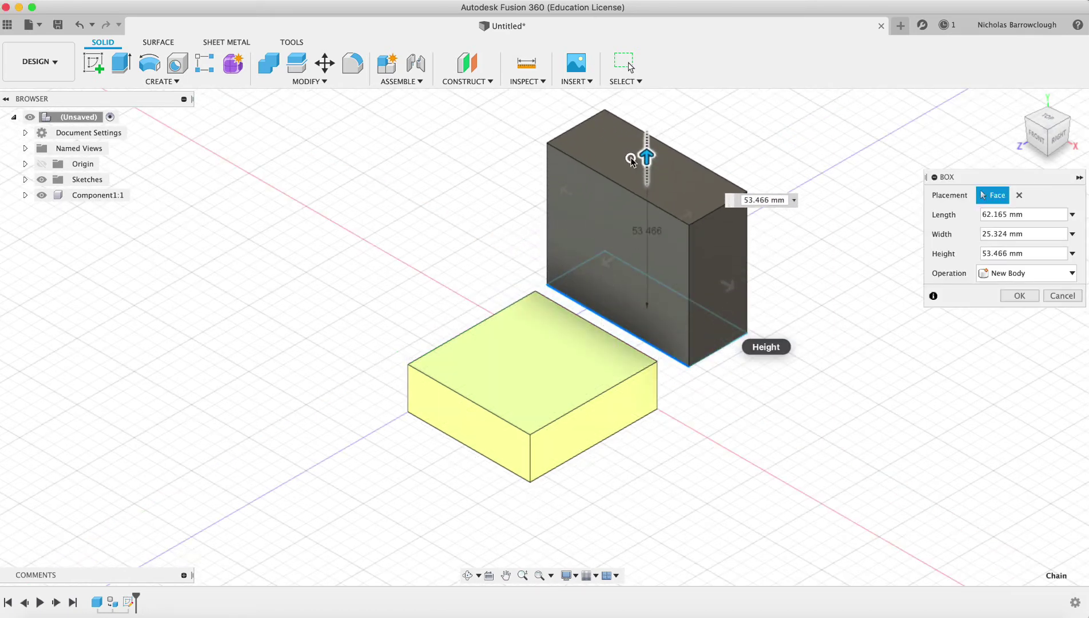
left_click(1018, 295)
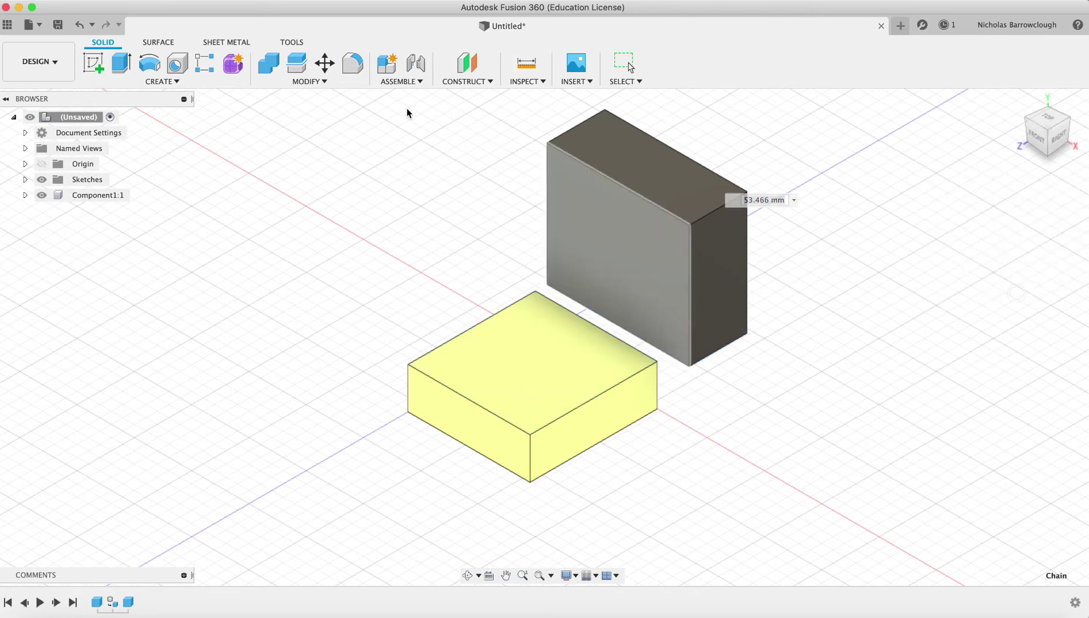
Step: Move the tall box down to the ground and flush against the yellow box's back
left_click(323, 68)
left_click(623, 260)
left_click_drag(589, 272, 572, 282)
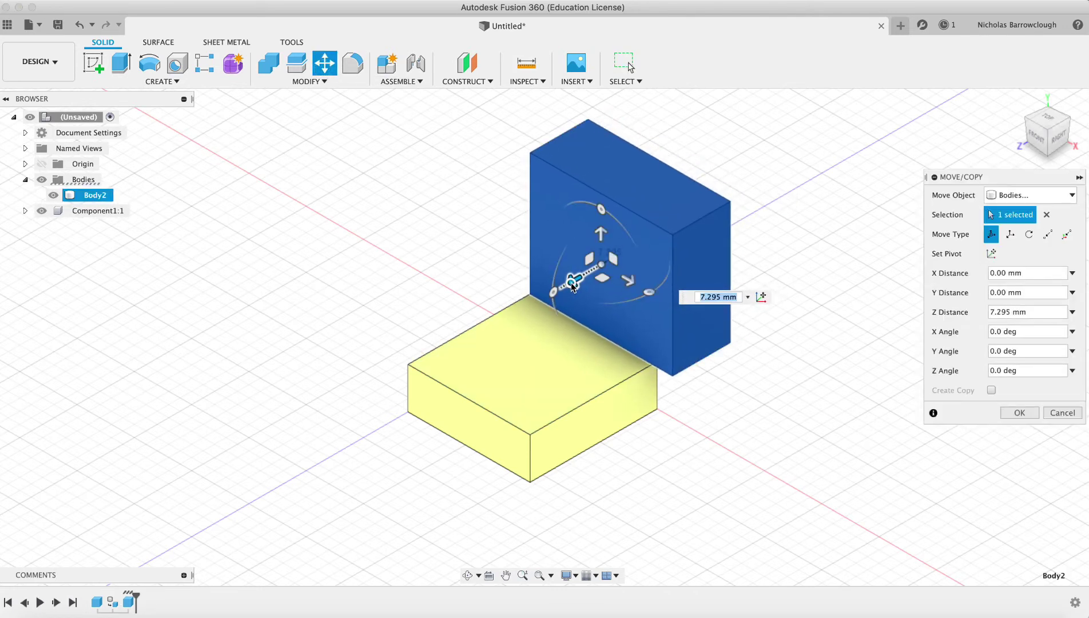
left_click(1063, 143)
left_click_drag(529, 160, 530, 215)
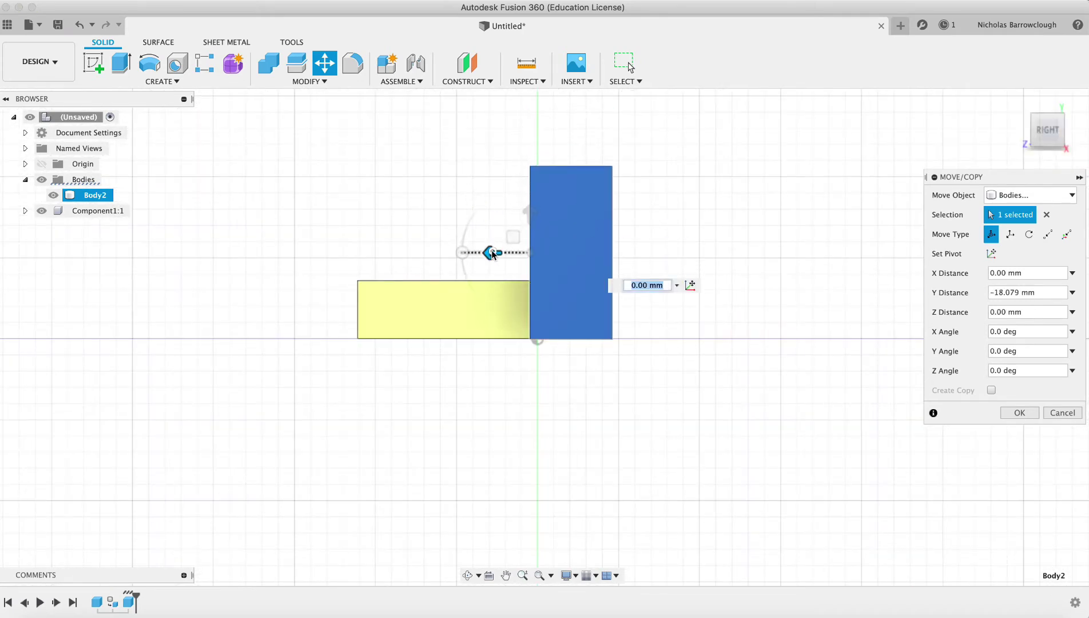
left_click_drag(494, 251, 503, 252)
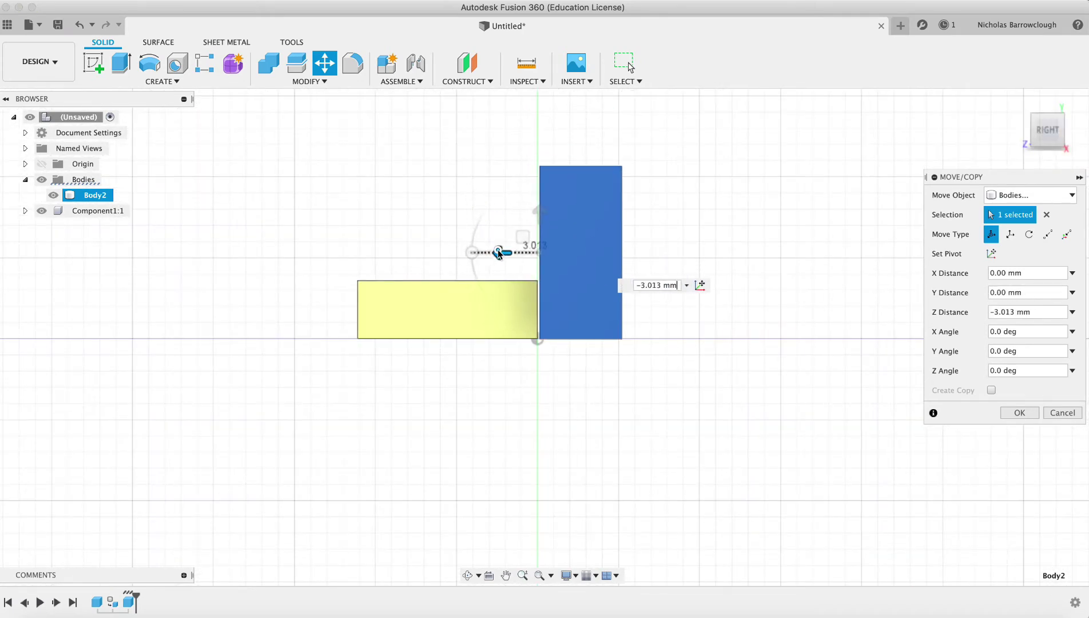
left_click(1017, 412)
left_click(468, 575)
left_click_drag(468, 316, 511, 360)
key("Escape")
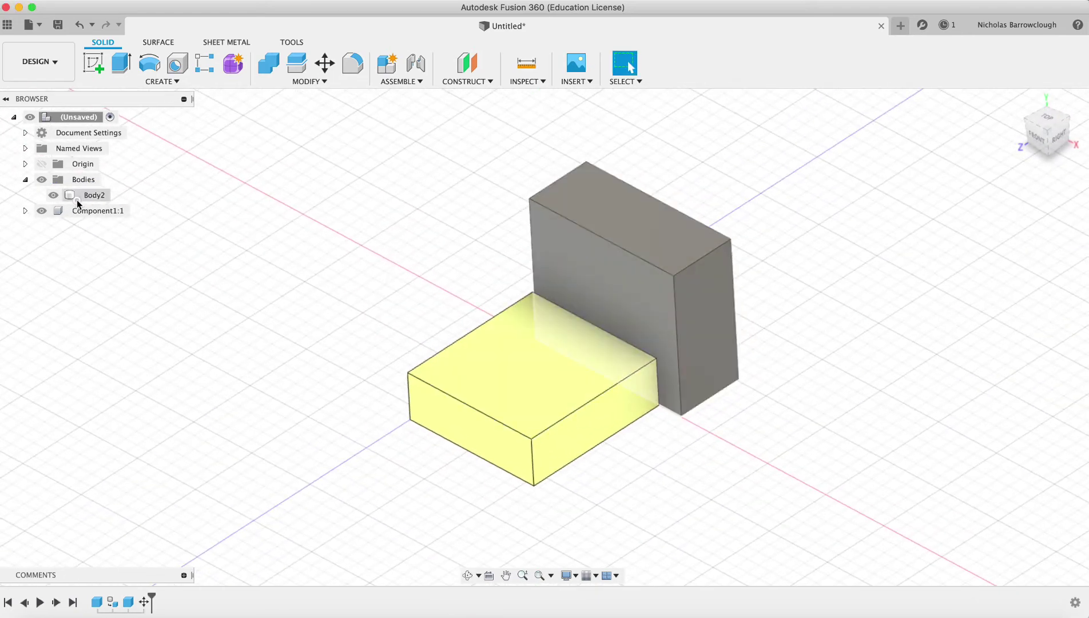
Step: Turn Body2 into its own component, Component2:1, and open its appearance settings
right_click(82, 195)
left_click(104, 245)
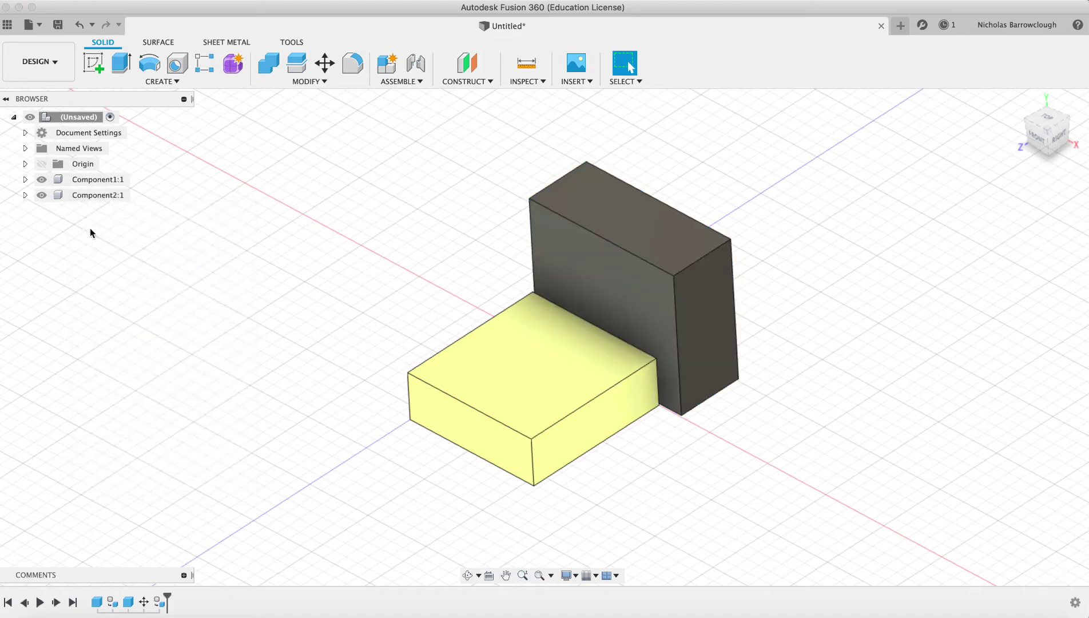
right_click(88, 195)
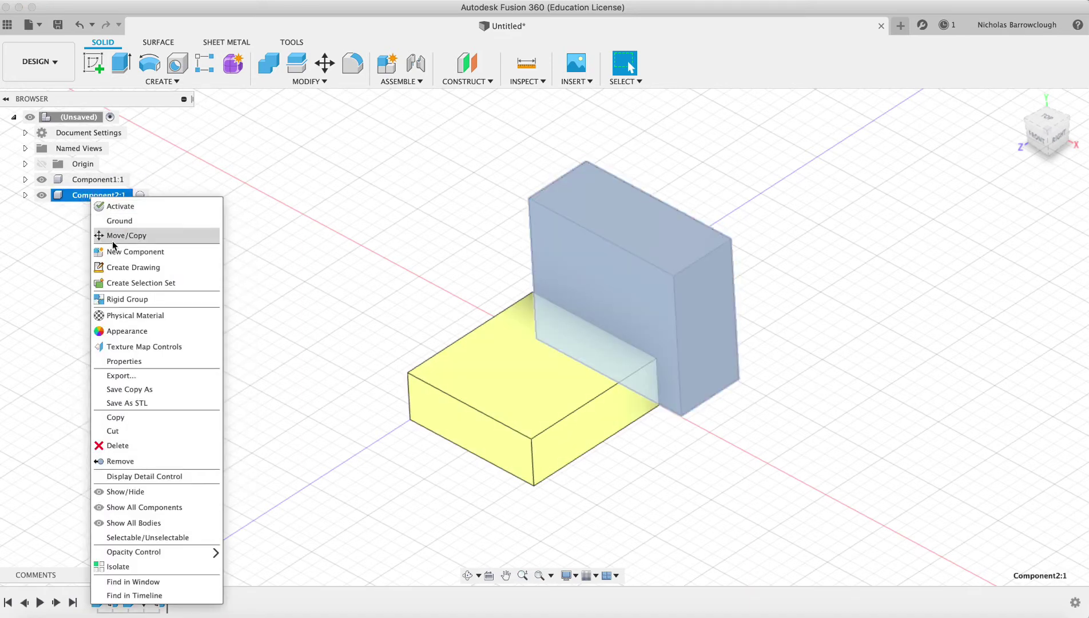
left_click(127, 330)
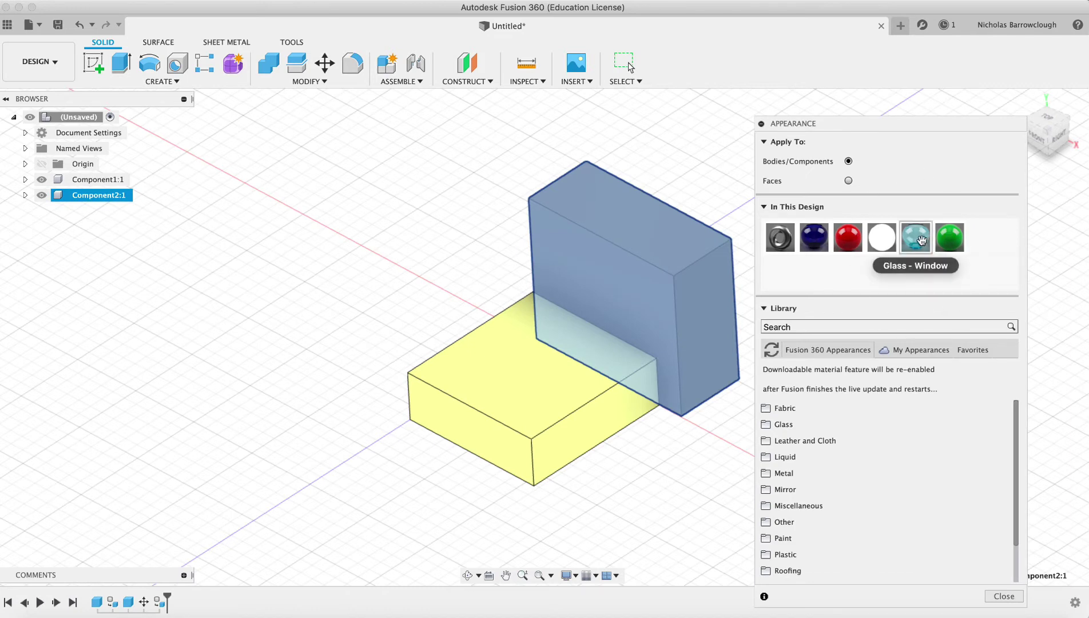
Step: Give the tall box the Glass – Window appearance and switch to the Render workspace
left_click_drag(724, 275, 723, 275)
left_click(656, 141)
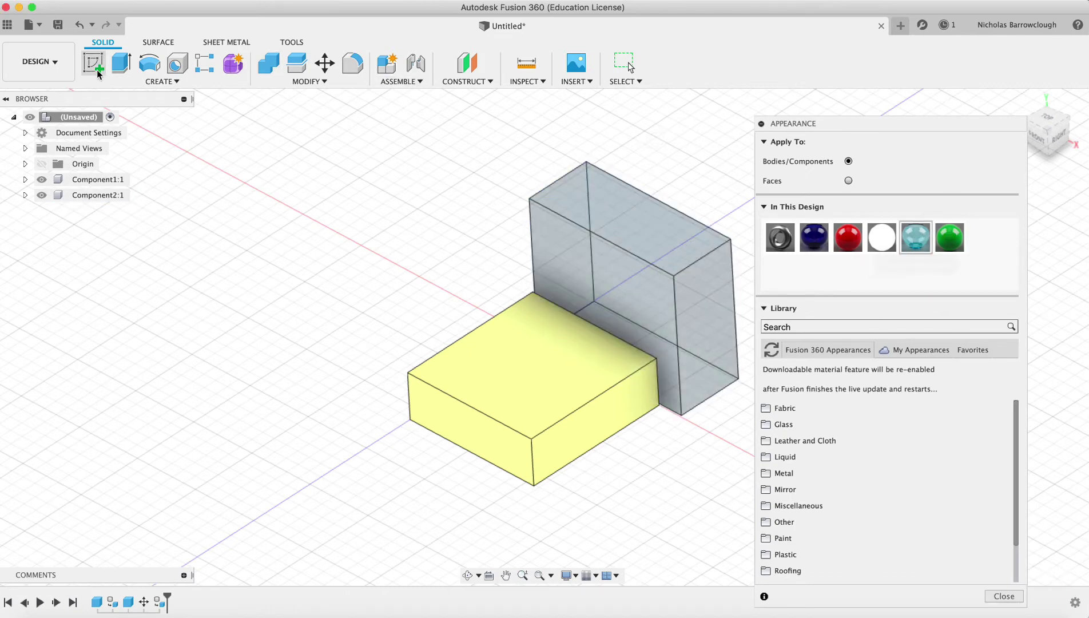
left_click(50, 63)
left_click(38, 114)
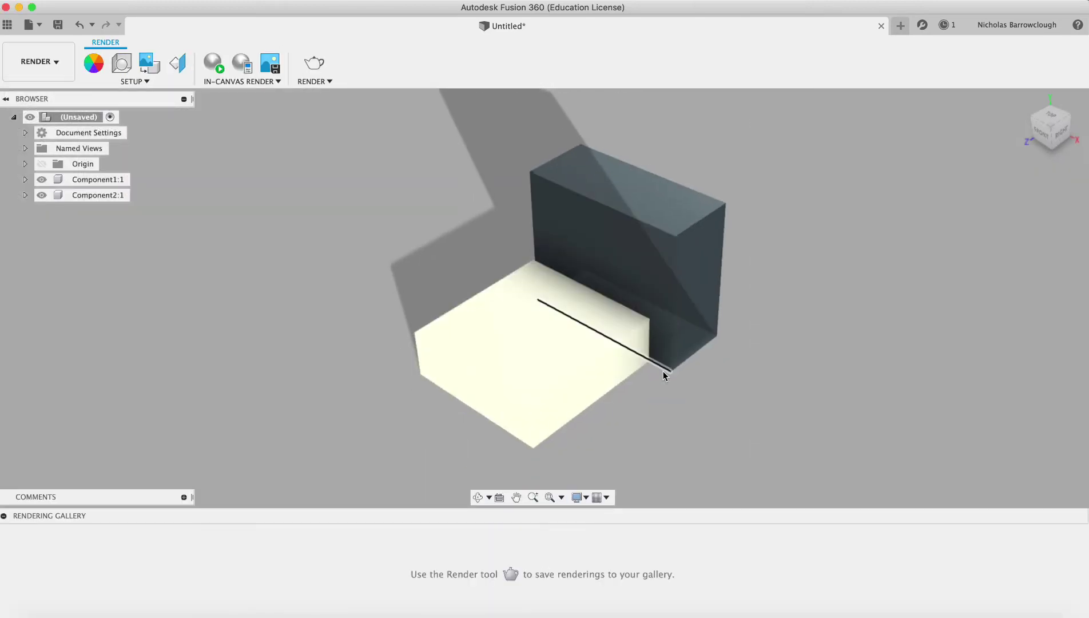
left_click(480, 494)
left_click_drag(611, 332, 583, 305)
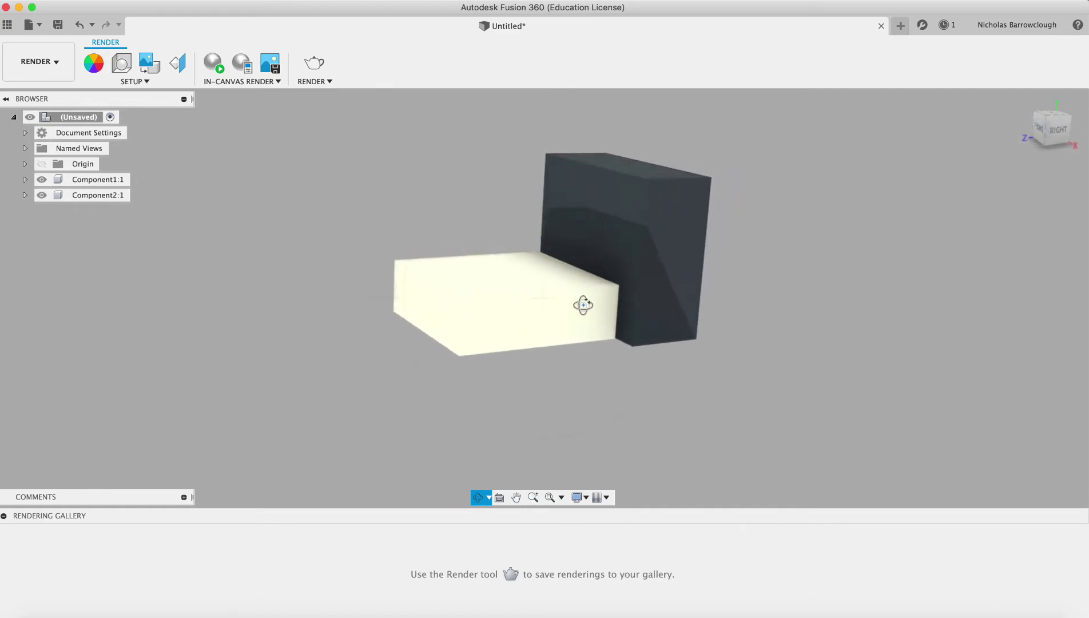
left_click_drag(516, 279, 532, 309)
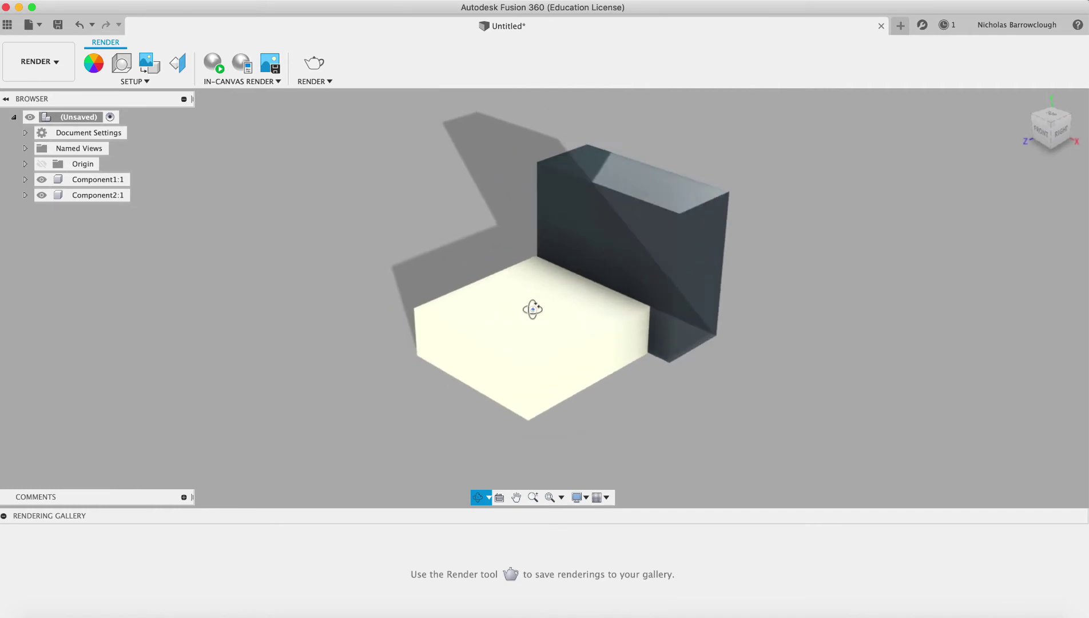
Step: Return to Design and open Component1:1's appearance settings
left_click(40, 61)
left_click(36, 95)
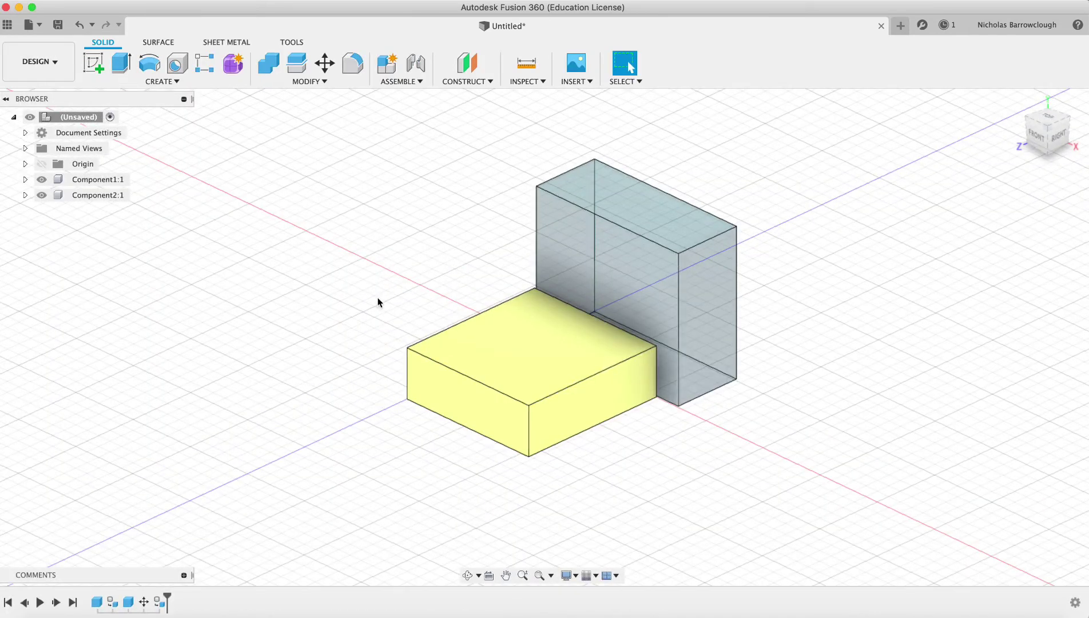
right_click(87, 179)
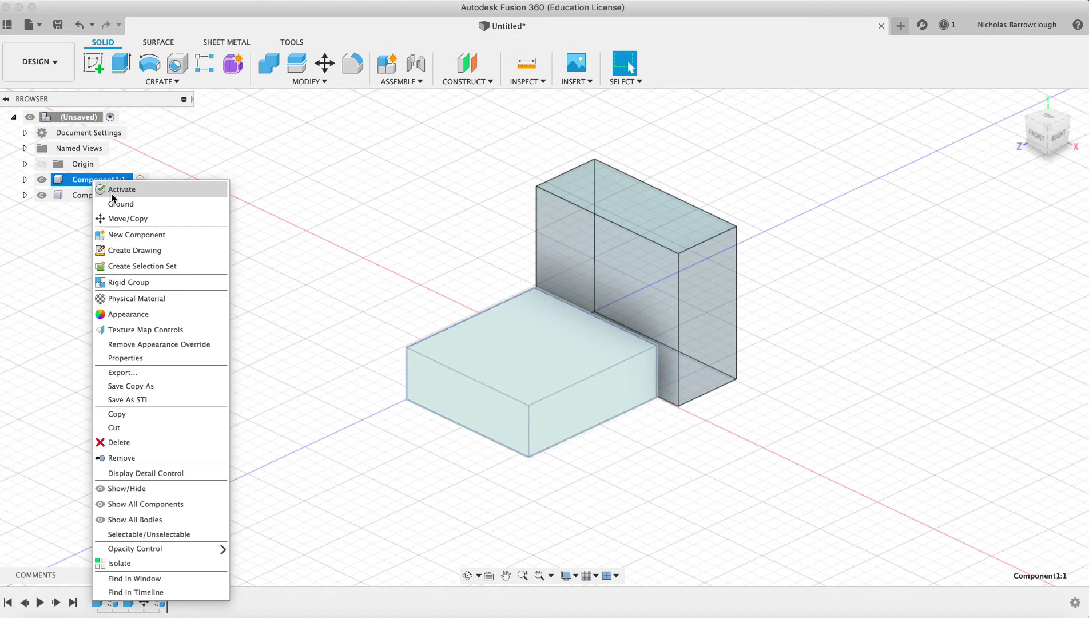
left_click(130, 313)
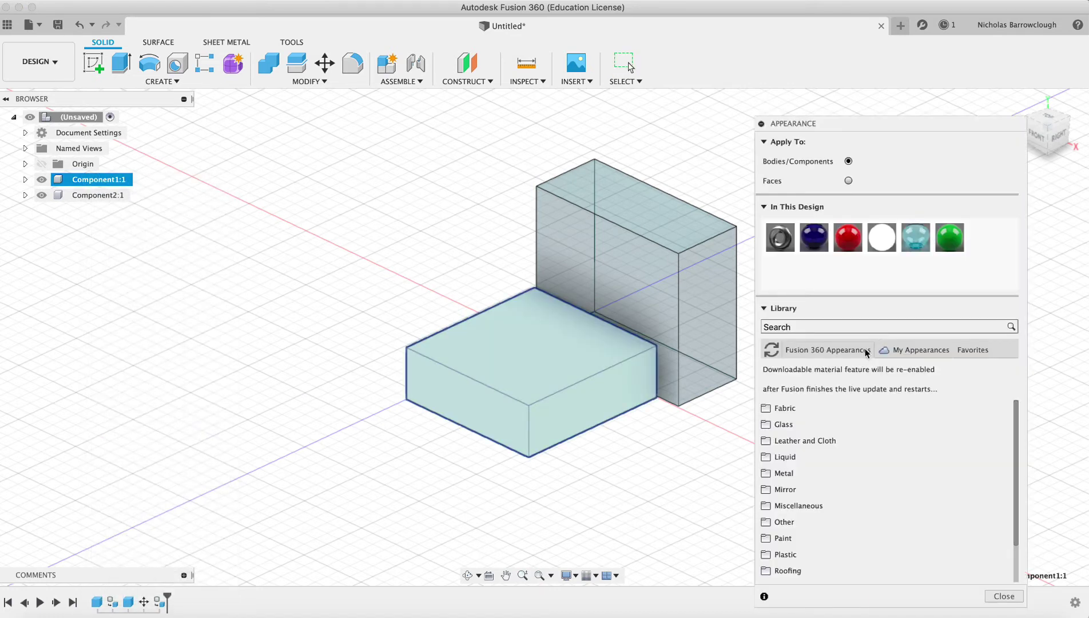
Step: Browse the Glass, Fabric and Metal appearance libraries
left_click(889, 425)
left_click(815, 407)
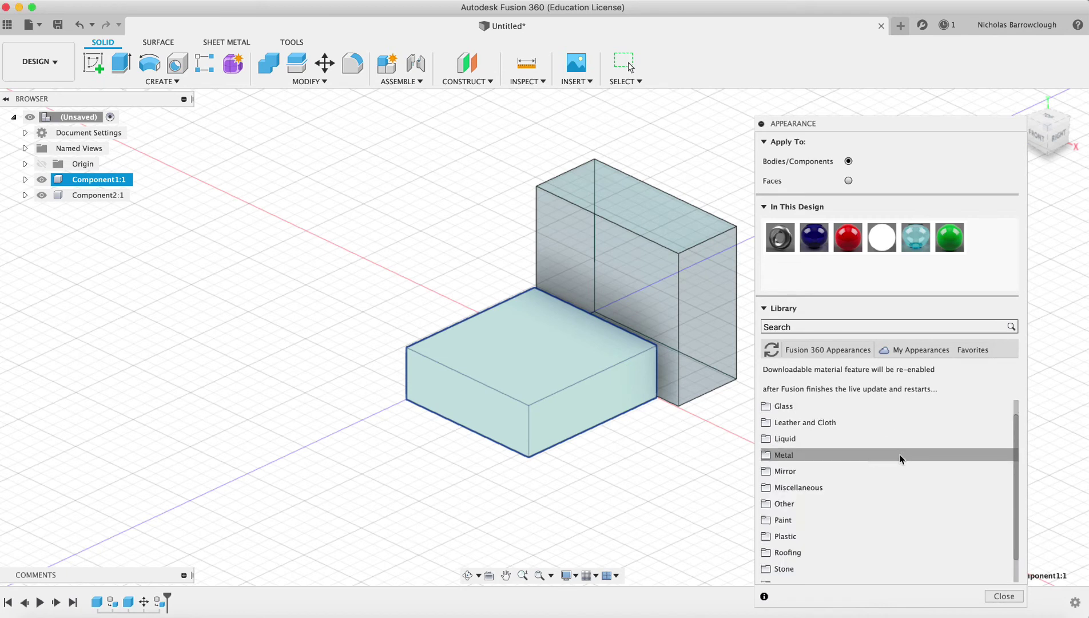
scroll(898, 454, "down", 2)
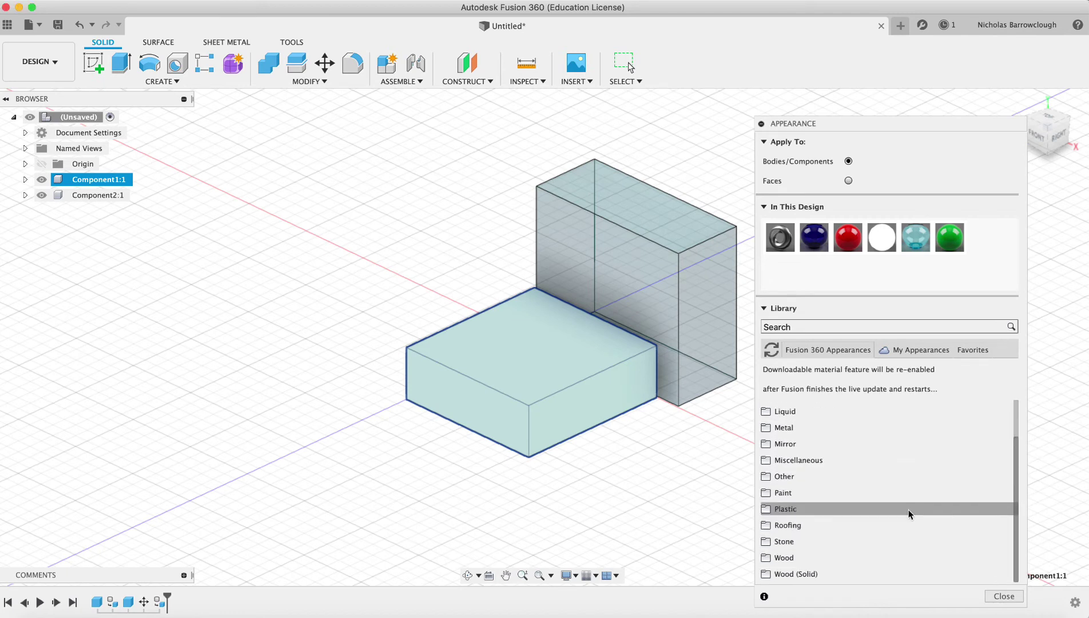
scroll(908, 511, "up", 3)
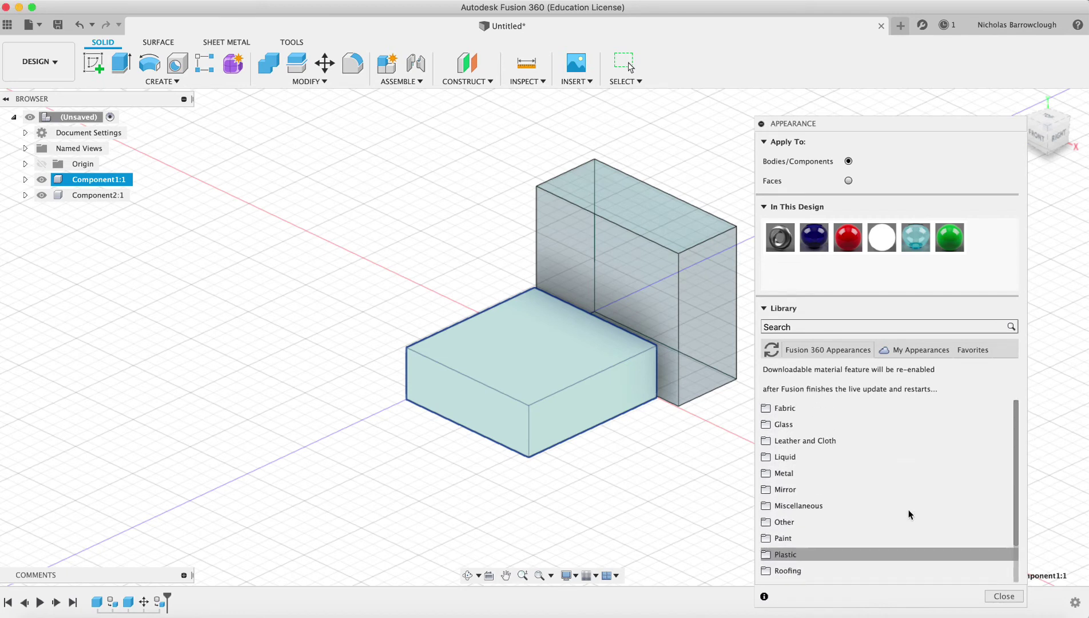
left_click(799, 410)
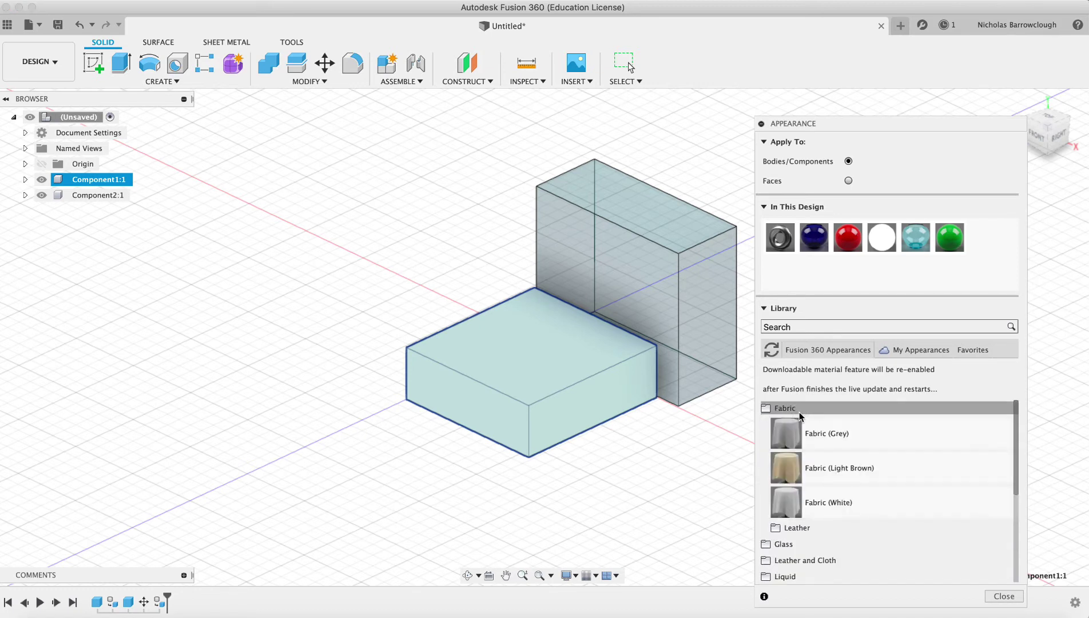
left_click(799, 409)
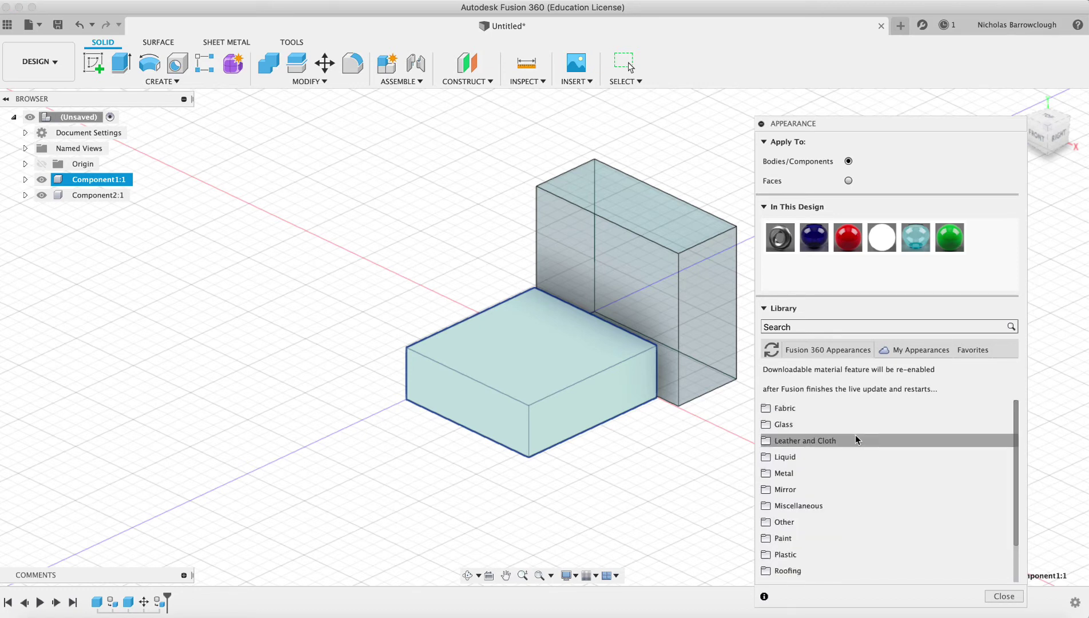
left_click(826, 470)
scroll(904, 480, "down", 3)
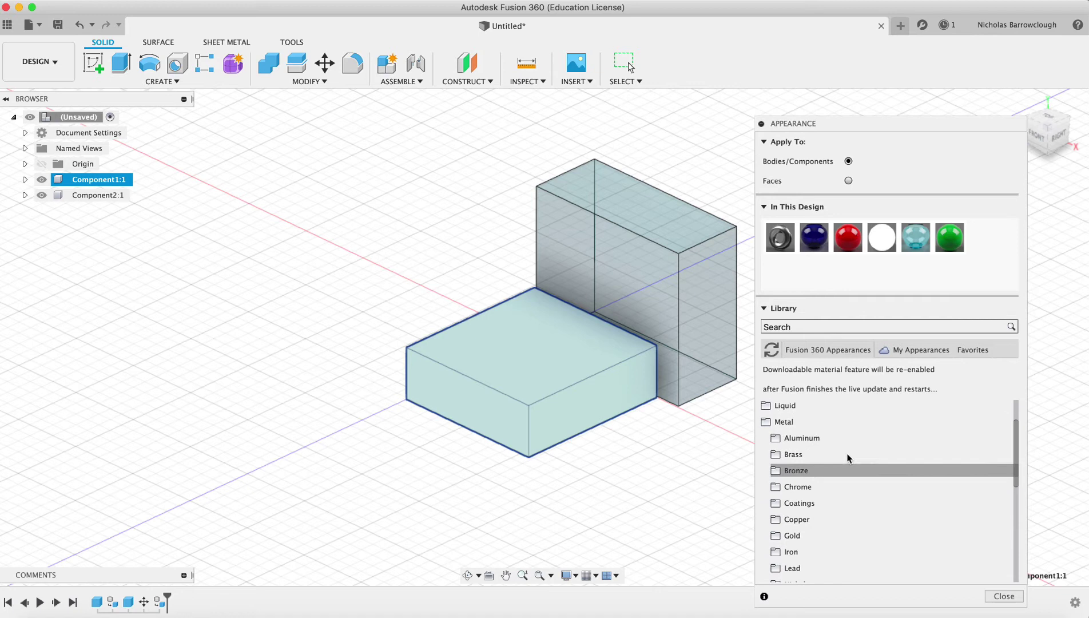
left_click(823, 438)
left_click(793, 422)
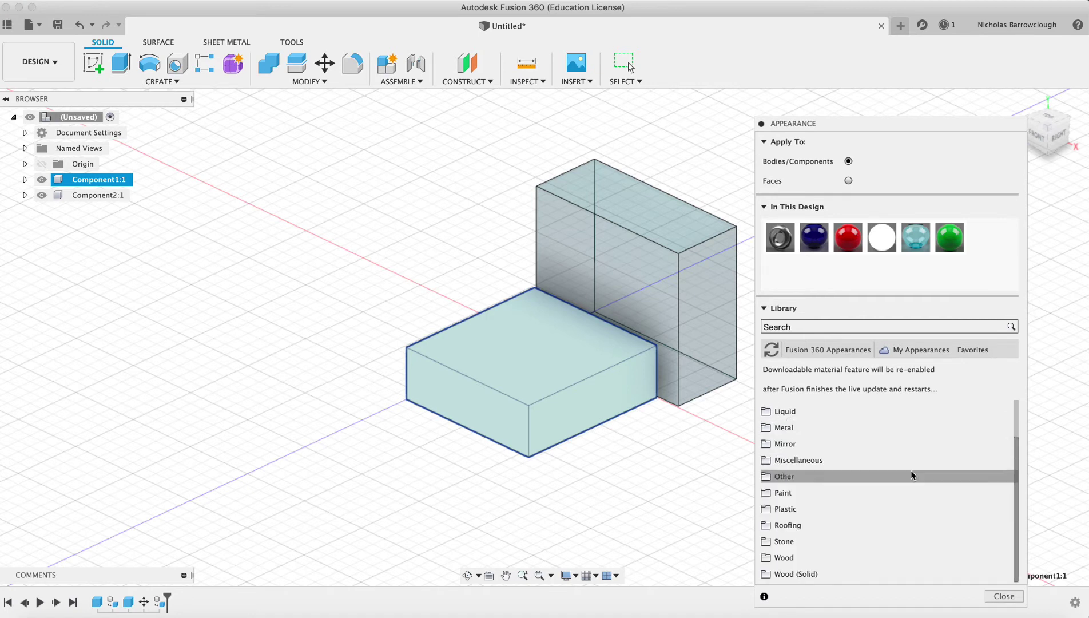
Step: Download the Powder Coat – Rough (Black) and (Dark Grey) paint appearances
left_click(815, 490)
scroll(812, 481, "down", 5)
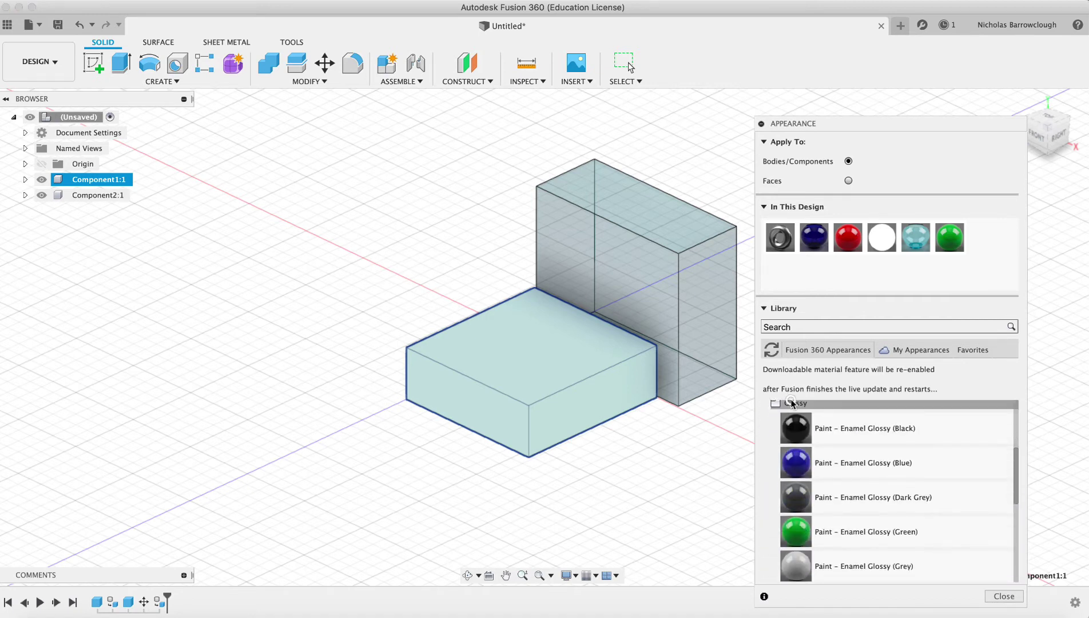
left_click(792, 403)
left_click(820, 477)
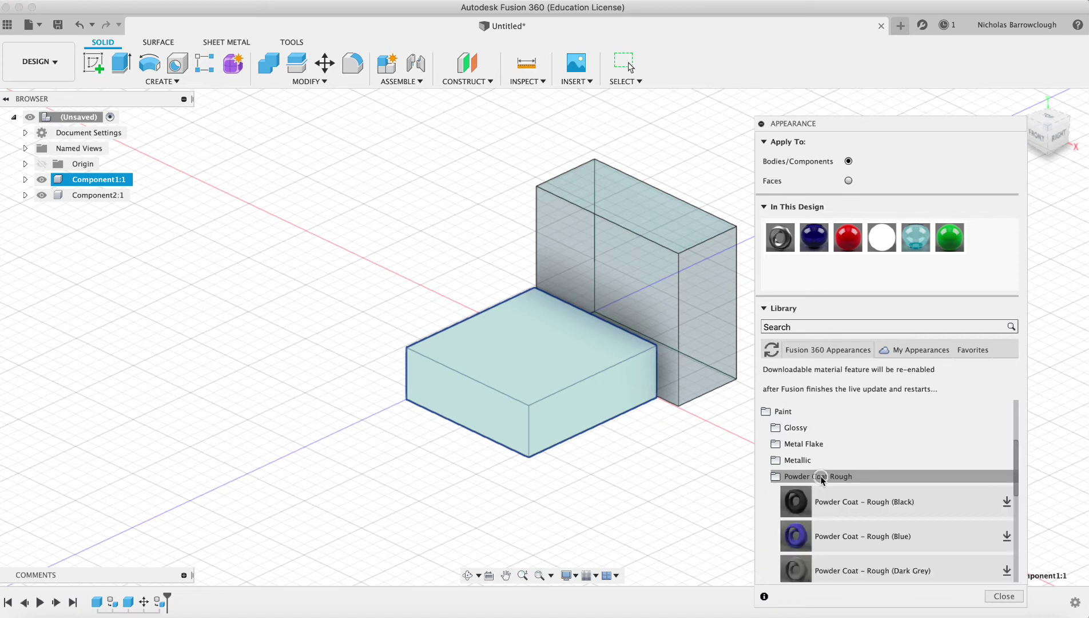
scroll(878, 439, "down", 3)
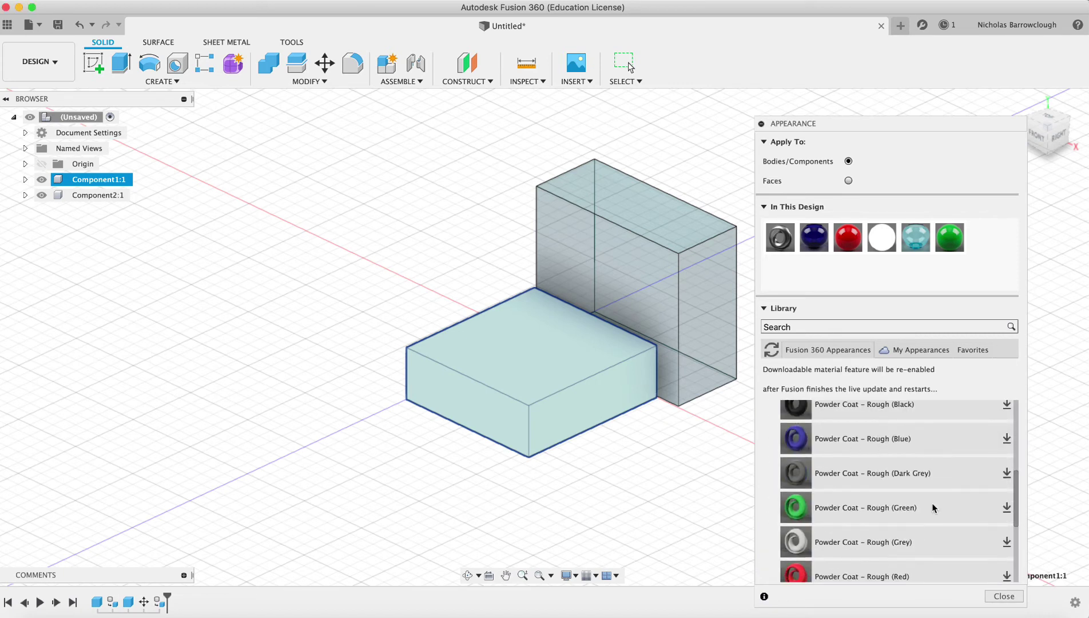
scroll(931, 496, "up", 1)
left_click(1007, 441)
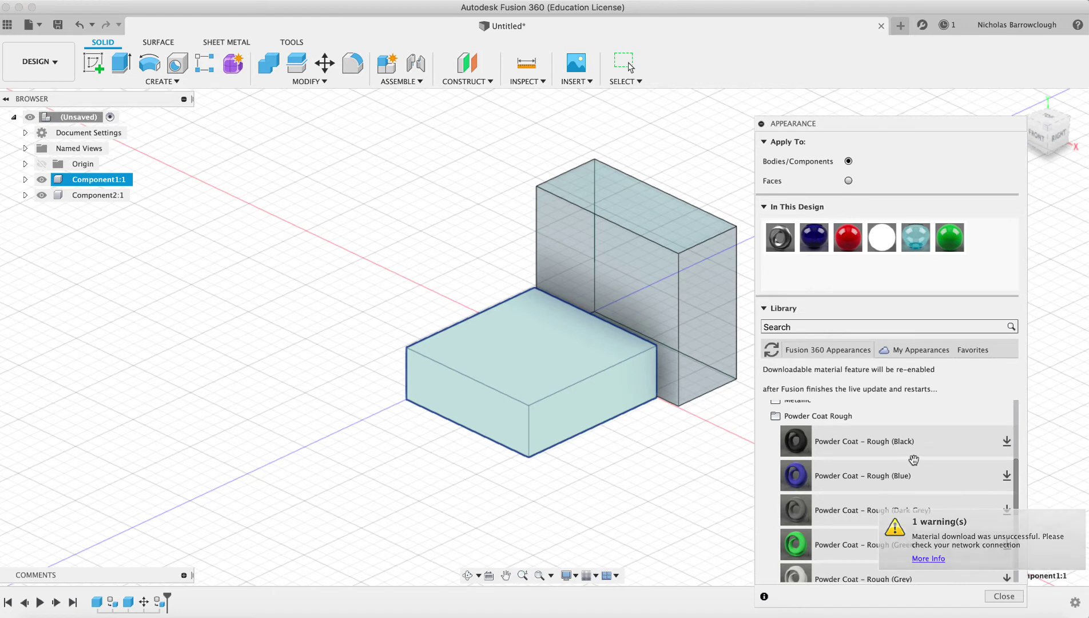
scroll(913, 458, "down", 3)
scroll(914, 458, "down", 3)
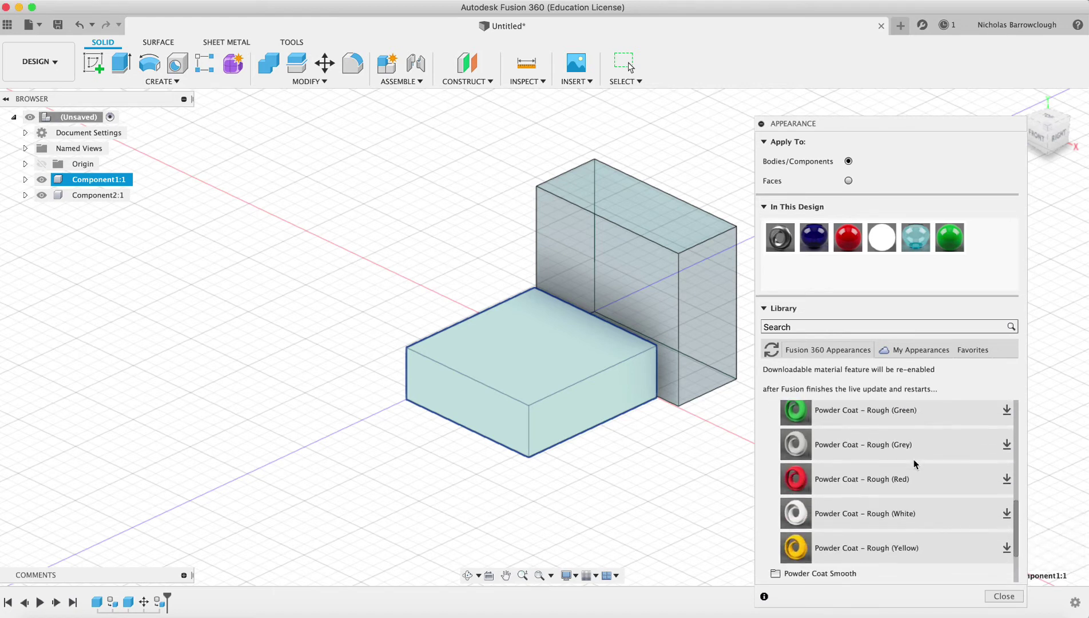
scroll(914, 459, "up", 4)
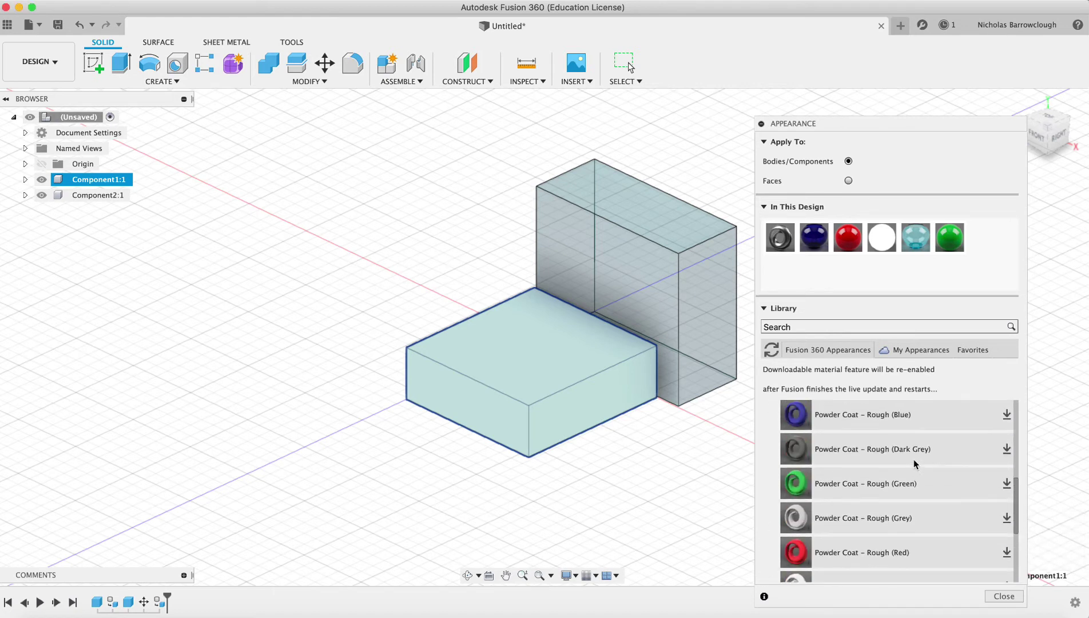
left_click(1006, 449)
Step: Browse to the Plastic > Textured appearances
scroll(915, 503, "up", 5)
left_click(822, 520)
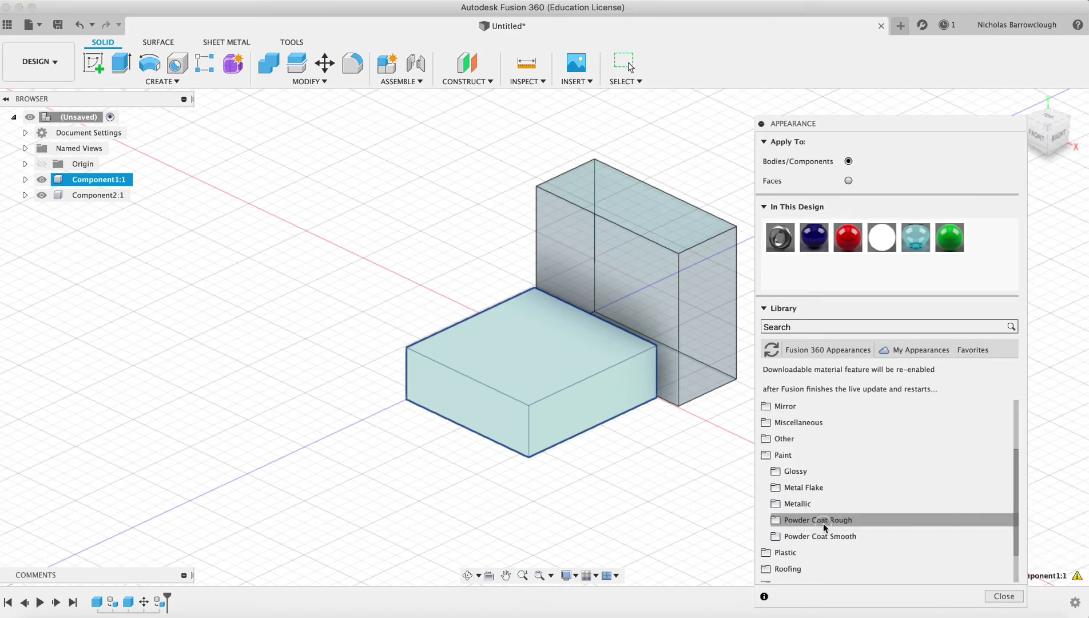
left_click(802, 488)
left_click(781, 454)
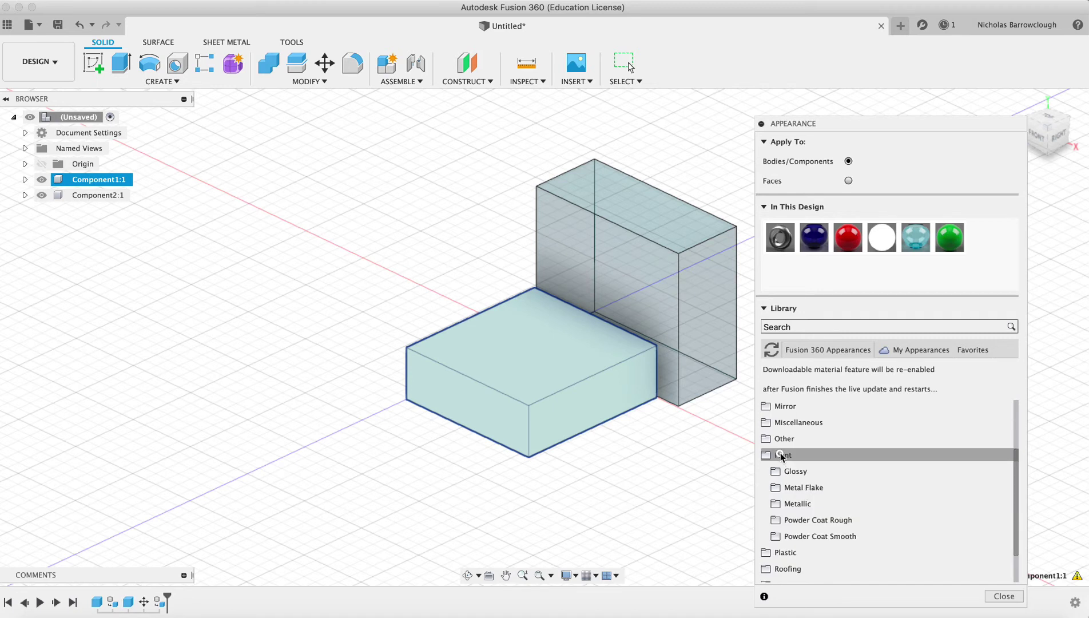
left_click(781, 455)
left_click(797, 509)
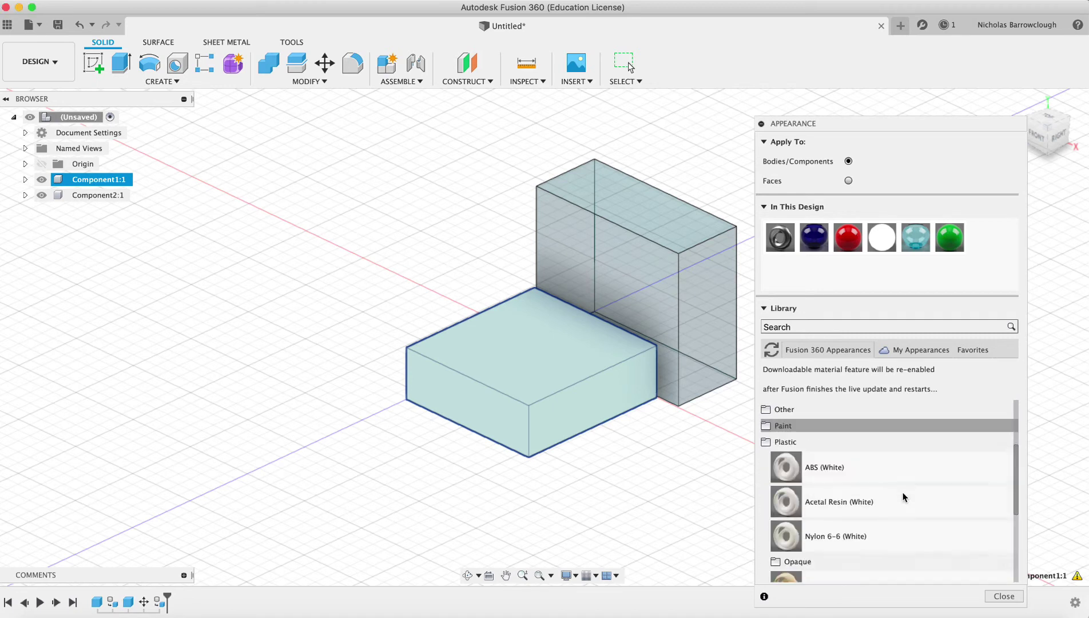
scroll(903, 497, "down", 3)
scroll(892, 491, "down", 1)
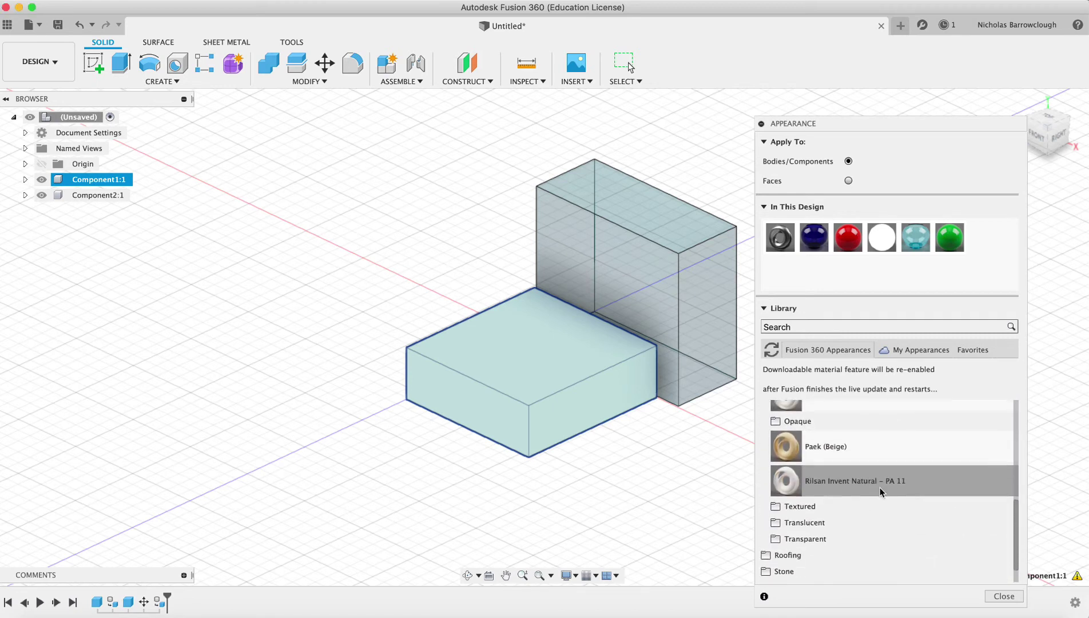
left_click(821, 506)
scroll(929, 474, "down", 5)
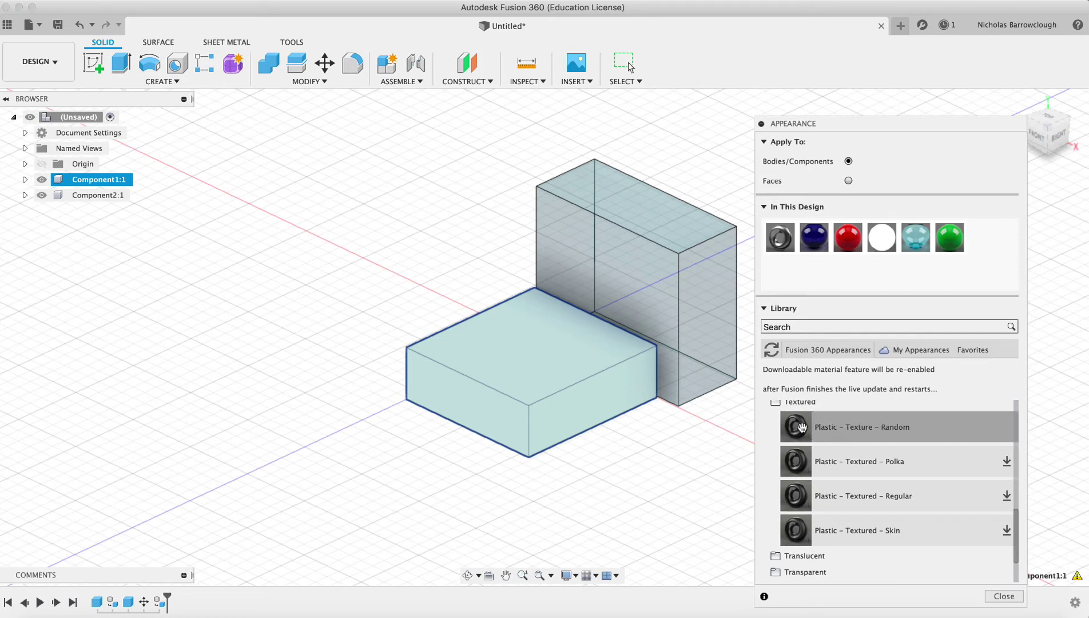
Step: Apply Plastic – Texture – Random to the lower box, recoloured to RGB 97, 105, 210 with roughness 0.372
left_click_drag(802, 429, 548, 406)
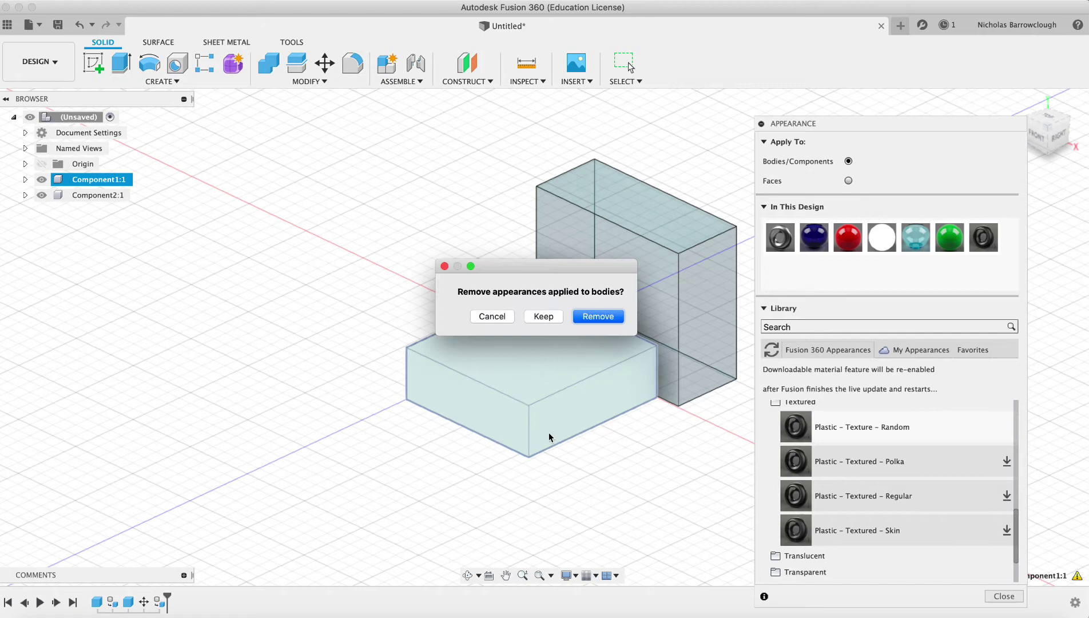
left_click(594, 314)
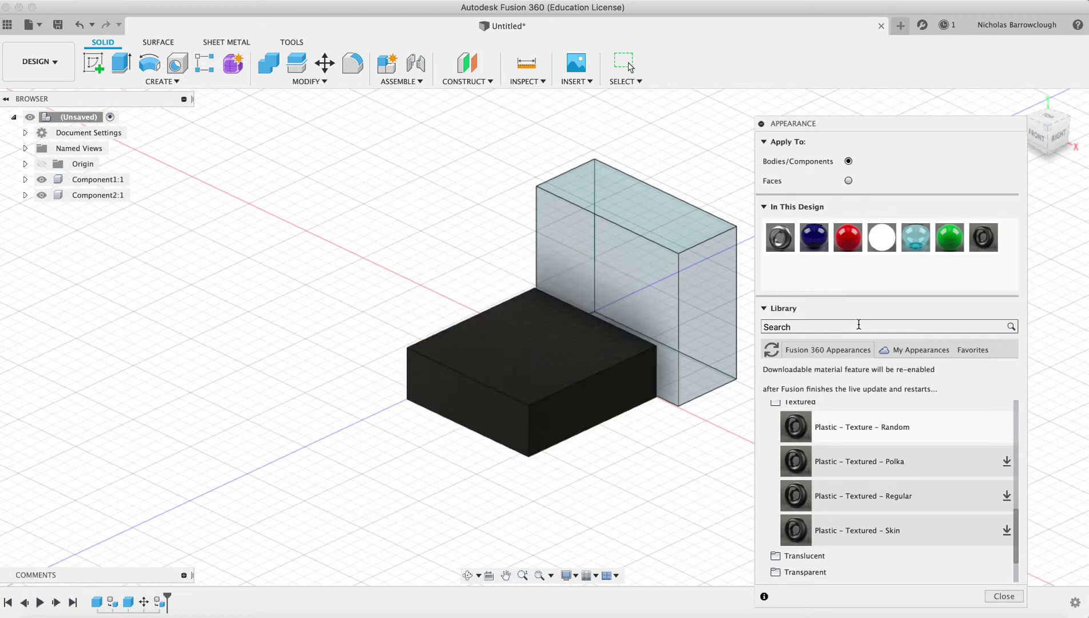
right_click(984, 240)
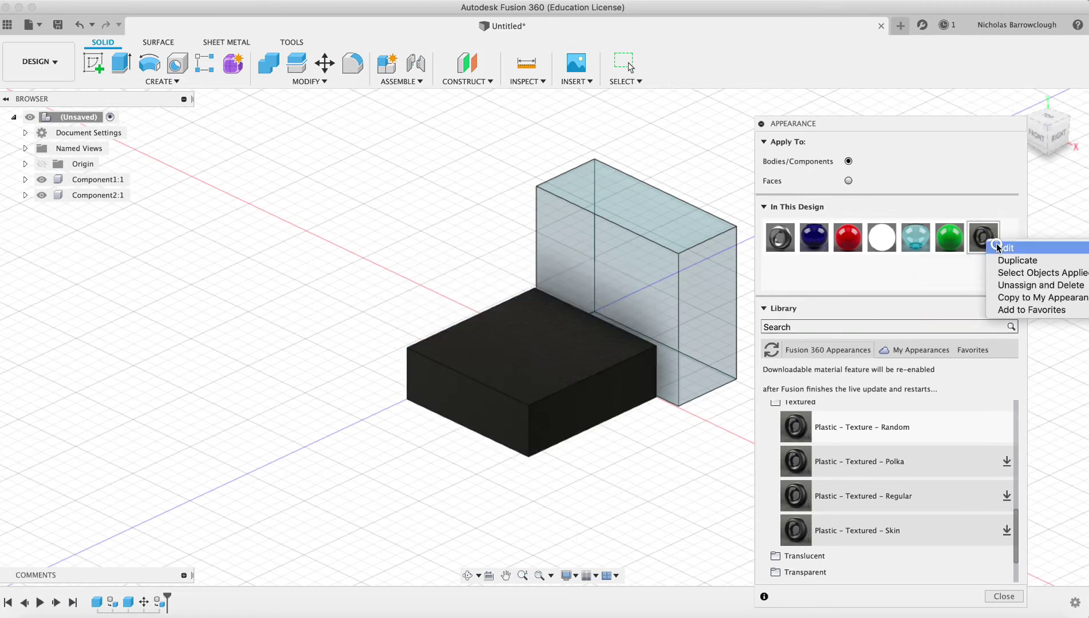
left_click(1004, 248)
left_click(654, 179)
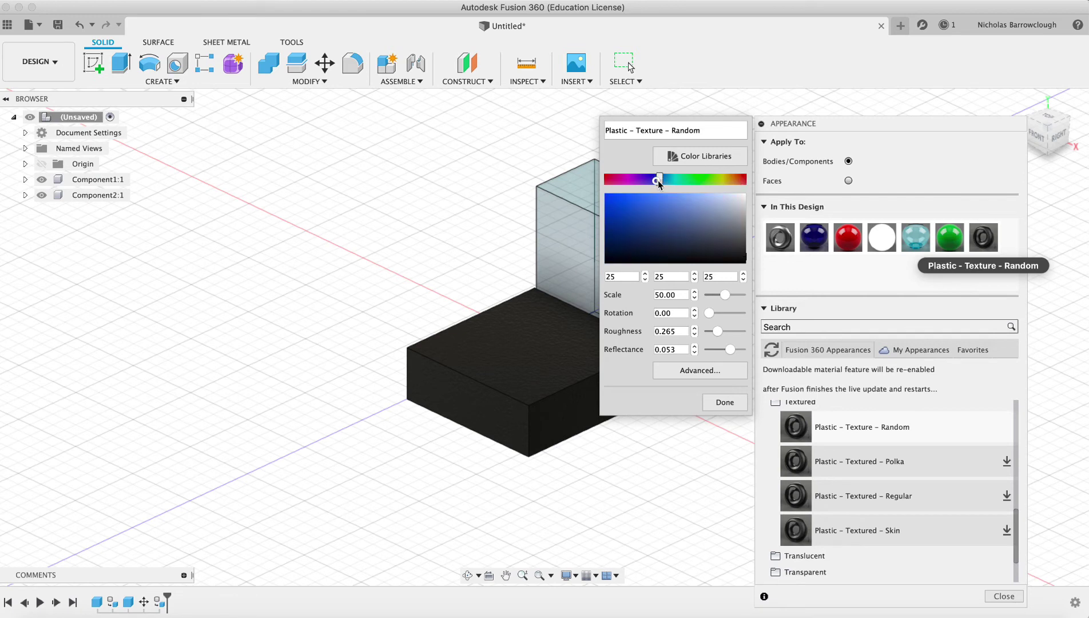
left_click(670, 204)
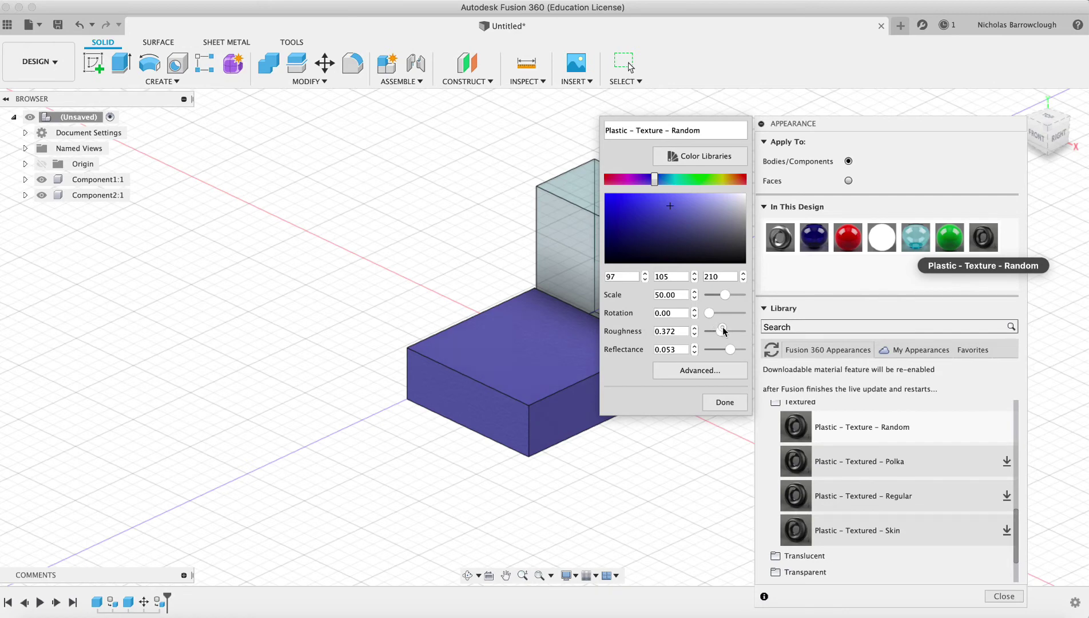
left_click(729, 403)
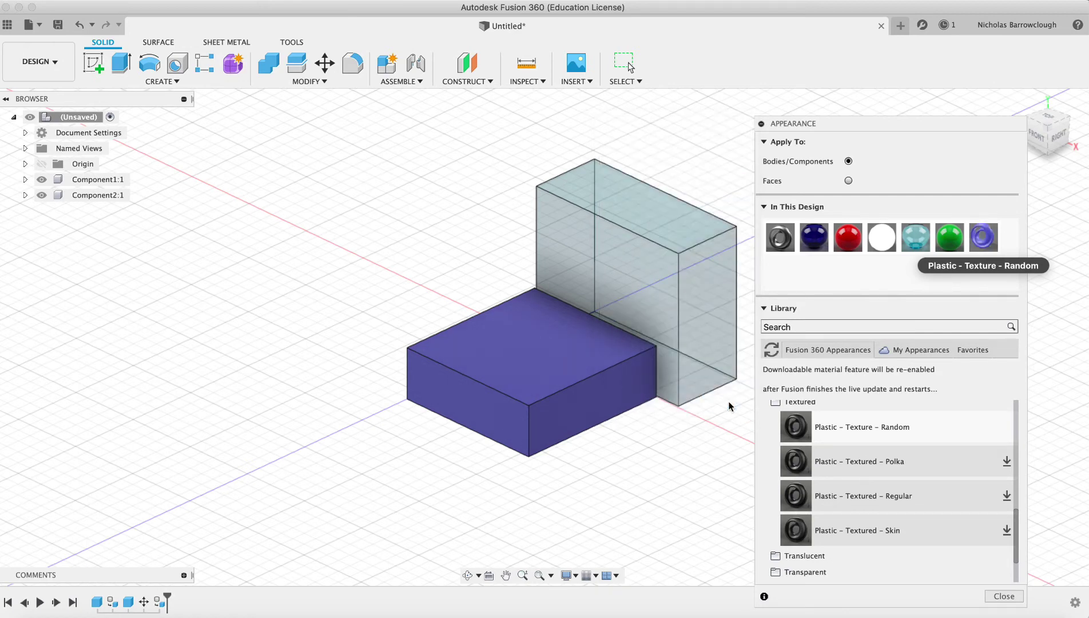
Step: Zoom in close on the purple box's top
left_click(522, 575)
left_click_drag(543, 257, 538, 327)
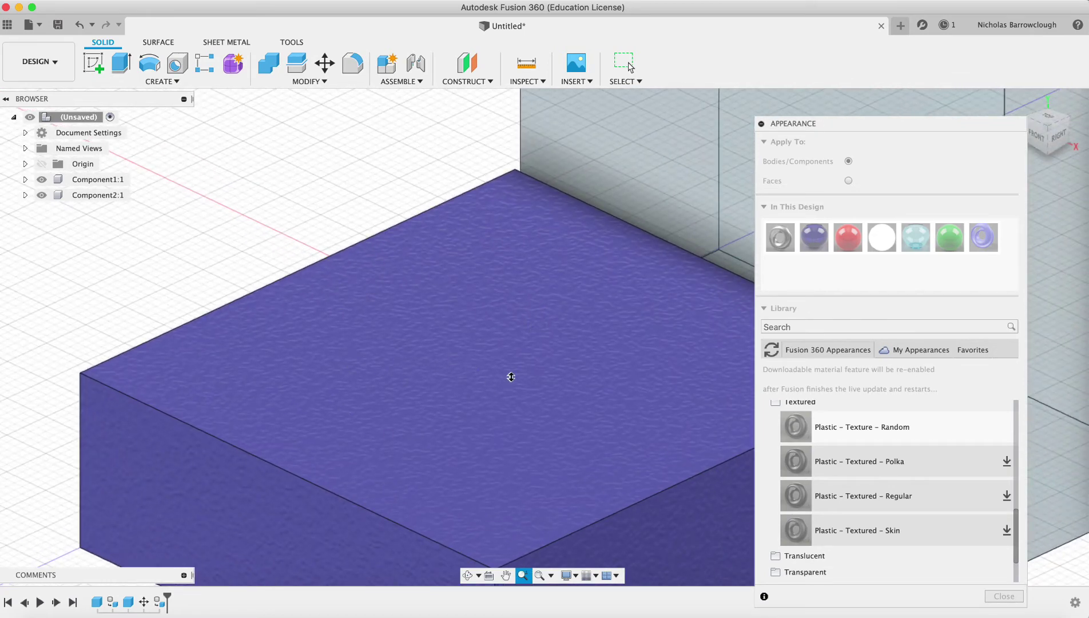
left_click(39, 62)
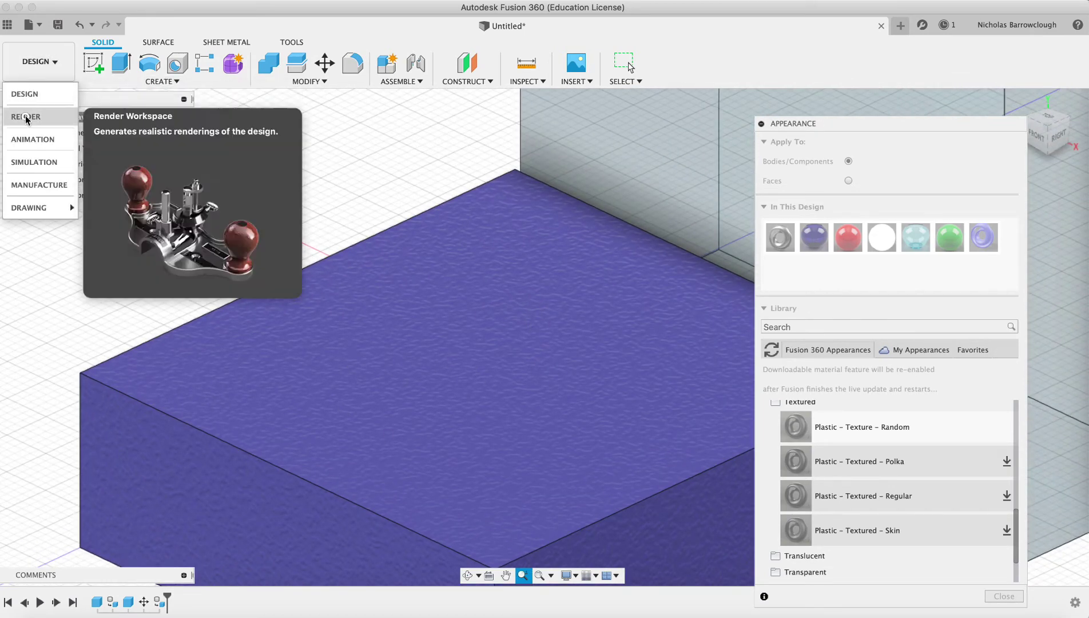
Step: Run a live in-canvas render of the purple textured box in the Render workspace
left_click(30, 114)
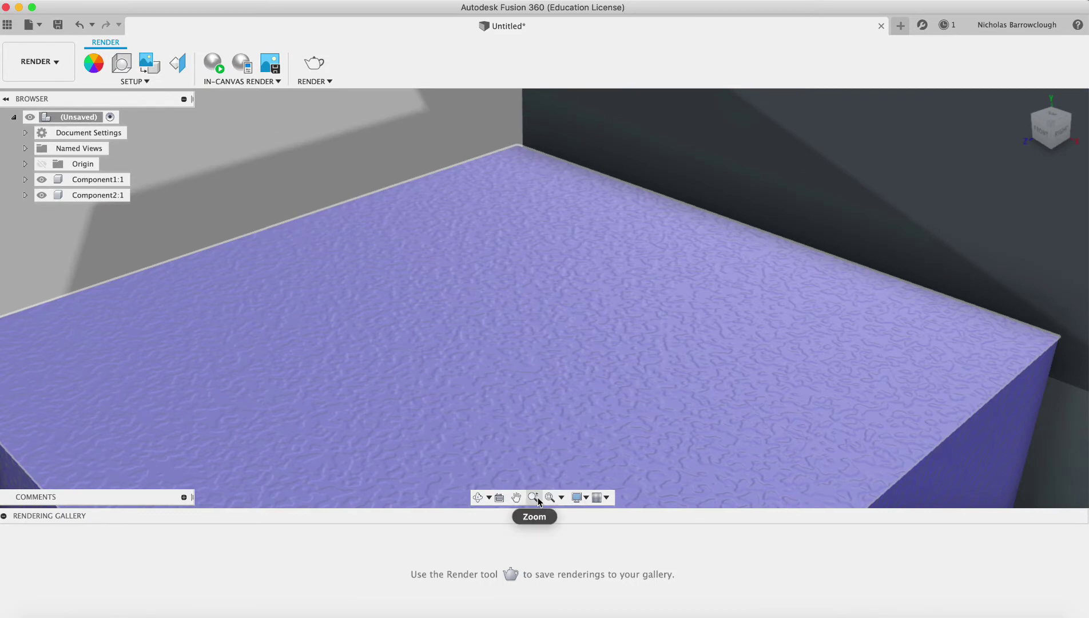
left_click(538, 499)
mouse_move(613, 302)
left_mouse_down()
mouse_move(608, 260)
mouse_move(614, 299)
mouse_move(612, 287)
mouse_move(393, 157)
left_mouse_up()
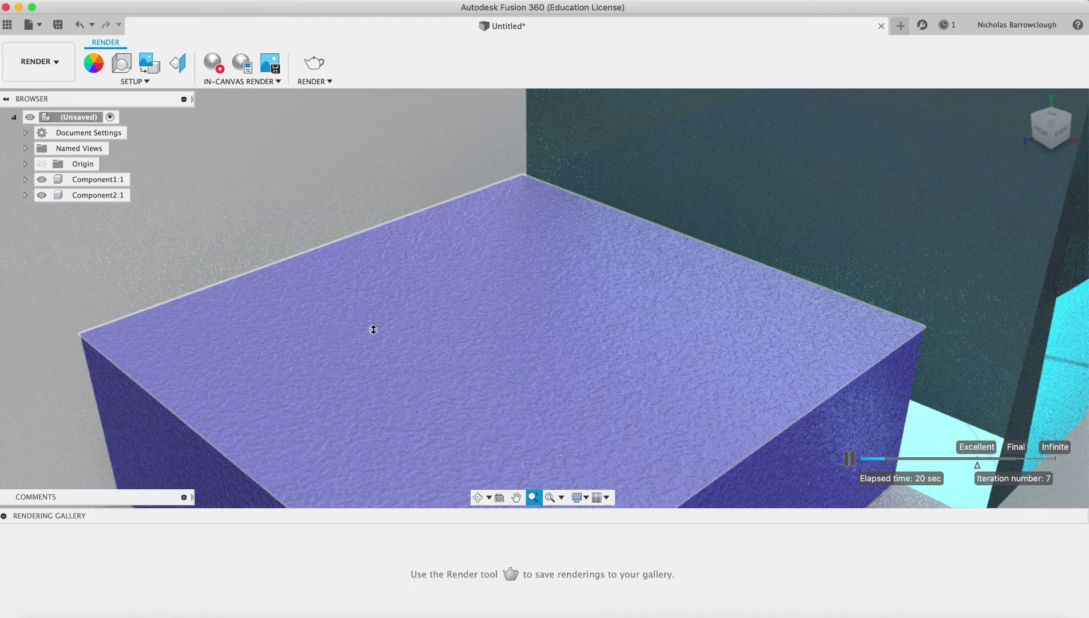
left_click(36, 61)
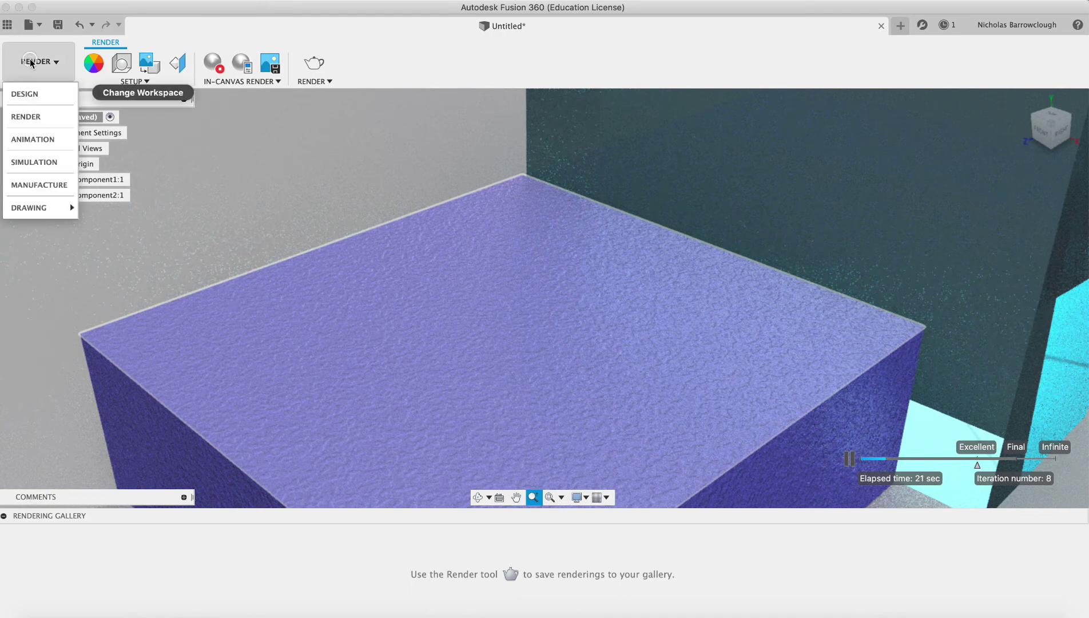
Step: Return to Design and open the lower box component's appearance settings
left_click(26, 93)
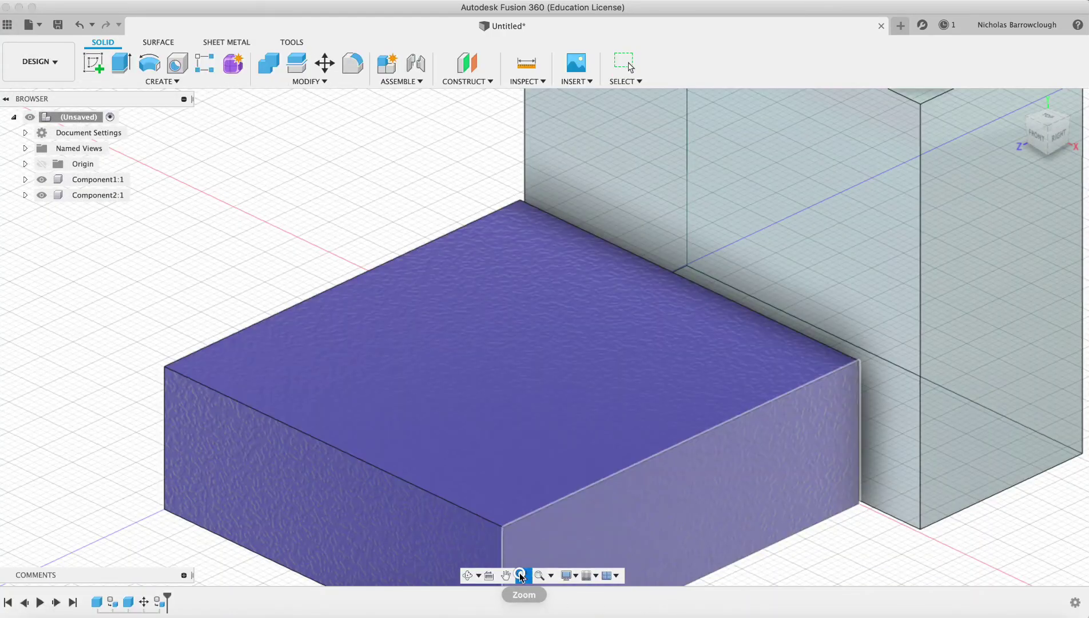
scroll(601, 267, "down", 2)
scroll(601, 267, "down", 3)
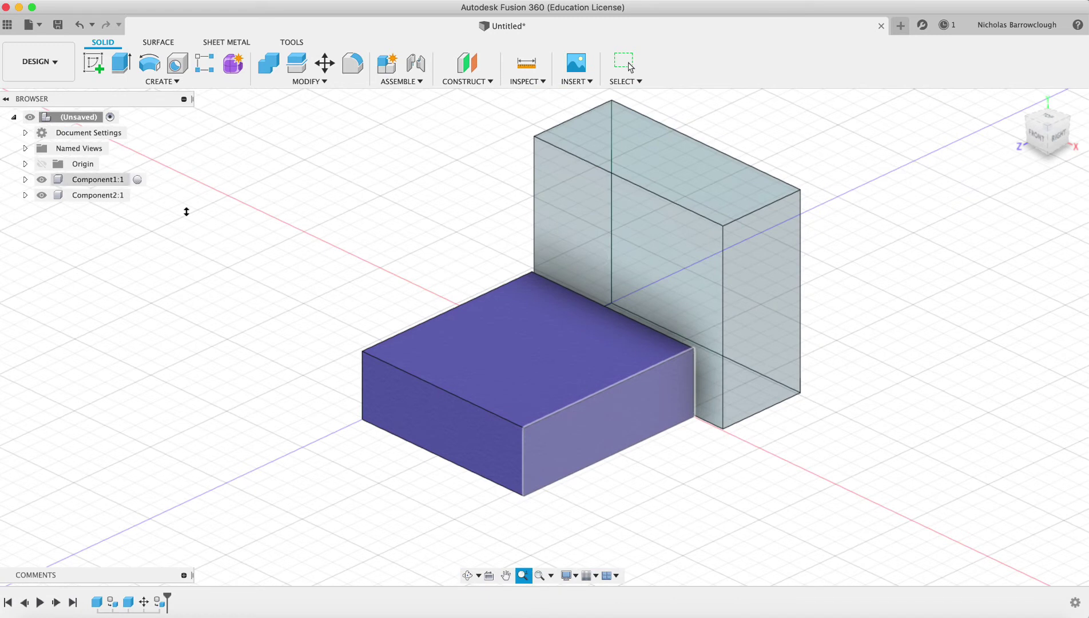
key("Escape")
right_click(117, 180)
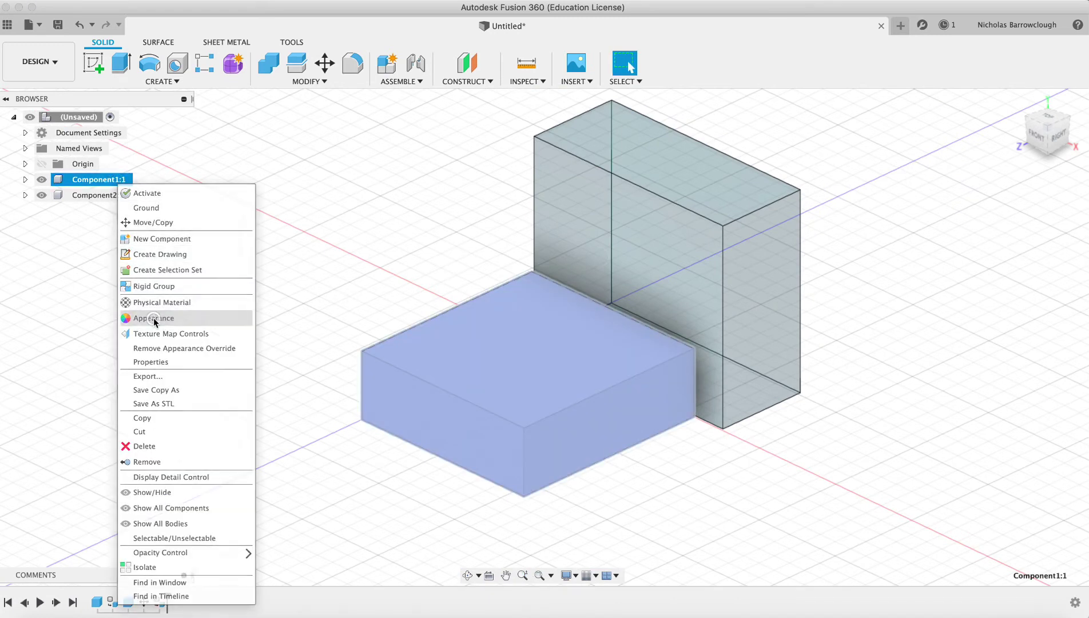
left_click(156, 319)
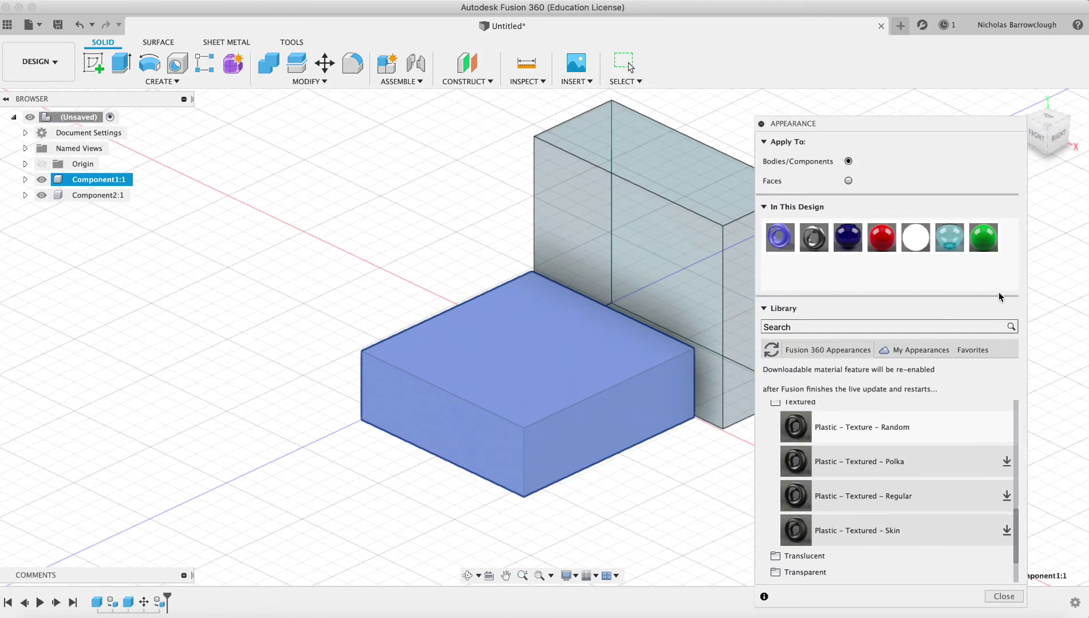
Step: Apply the ABS (White) plastic appearance to the lower box
scroll(888, 450, "up", 3)
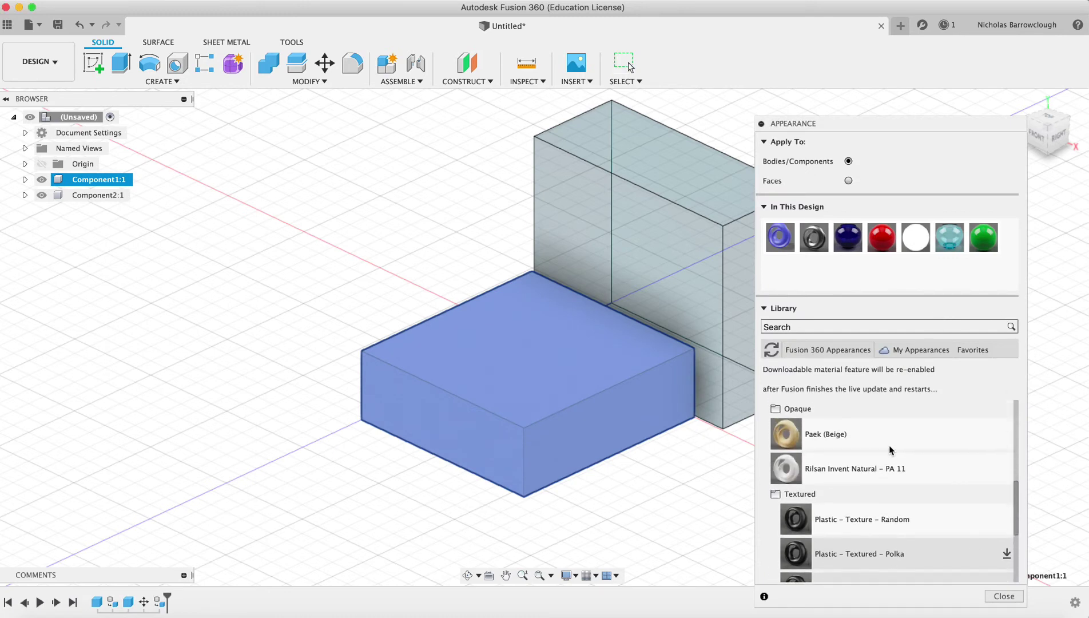
scroll(889, 445, "up", 2)
left_click(803, 463)
scroll(873, 473, "up", 3)
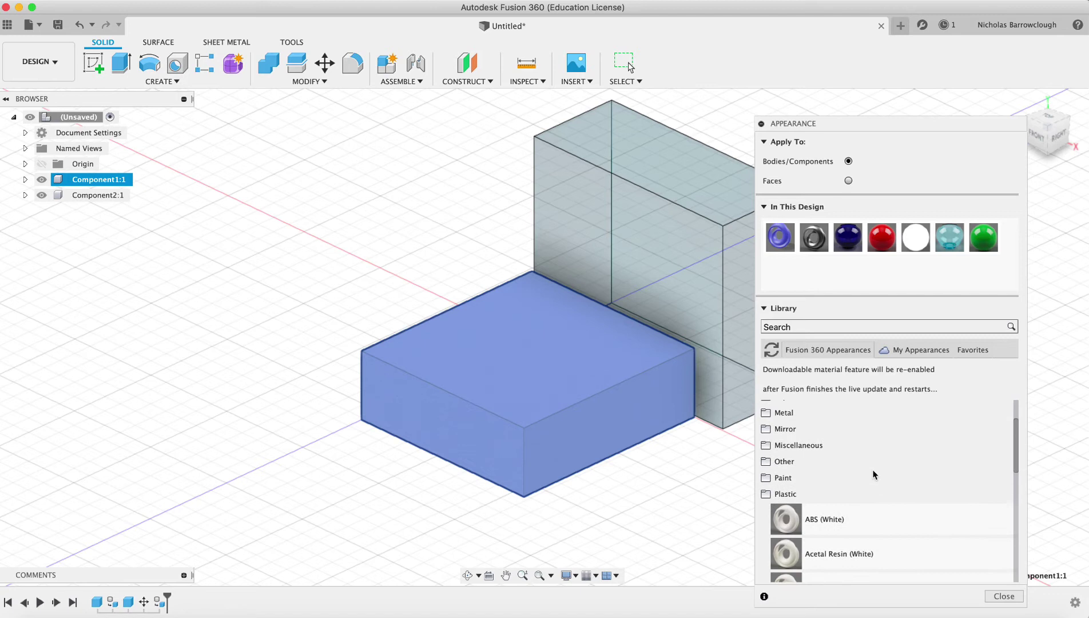
left_click(772, 493)
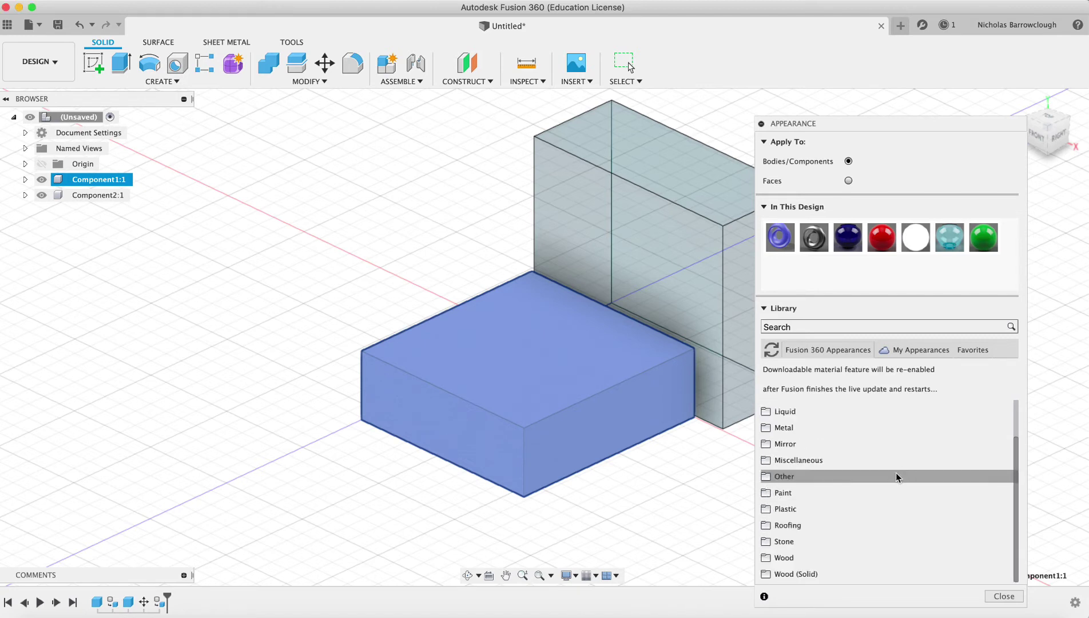
left_click(892, 507)
scroll(870, 486, "down", 2)
left_click(816, 470)
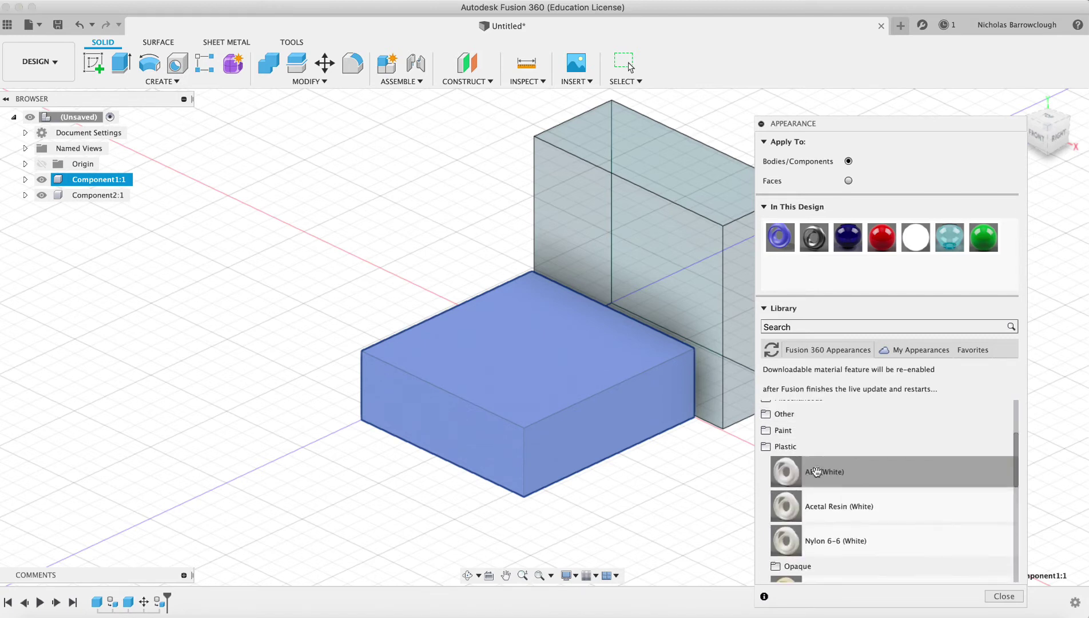
left_click_drag(837, 471, 590, 384)
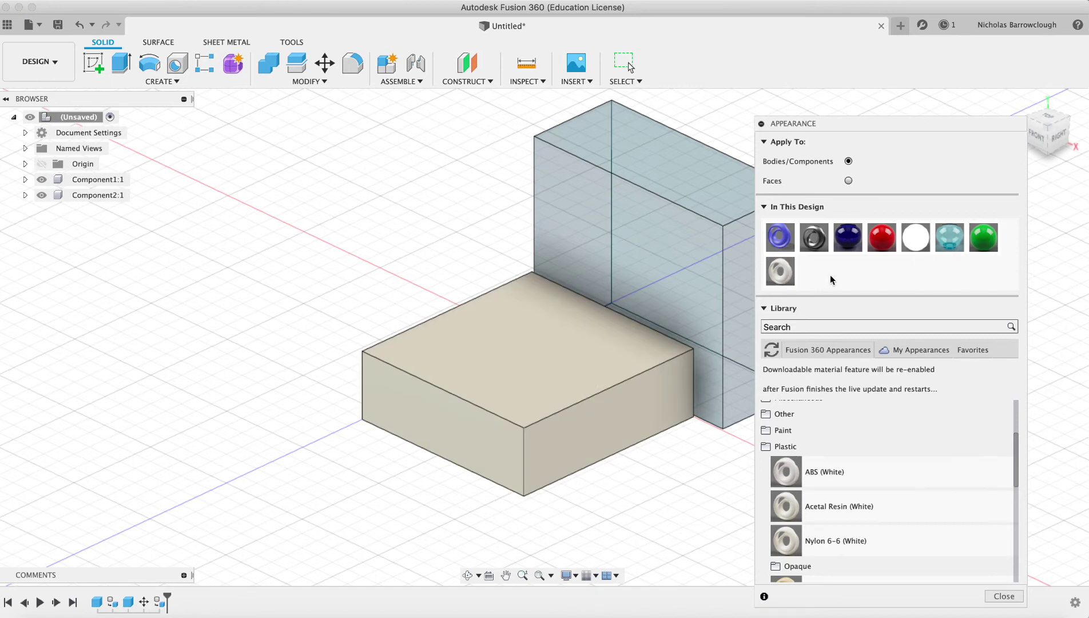
right_click(782, 273)
Step: Enable a Relief Pattern (Bump) on ABS (White) using Substance0102_3_shared.jpg from Downloads
left_click(794, 281)
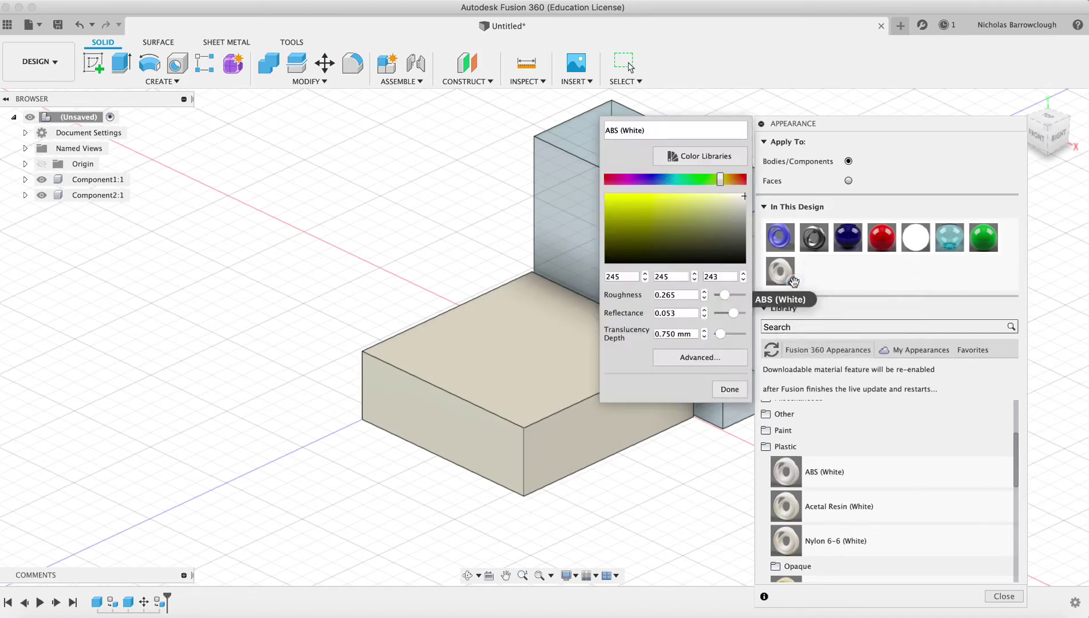
left_click(682, 355)
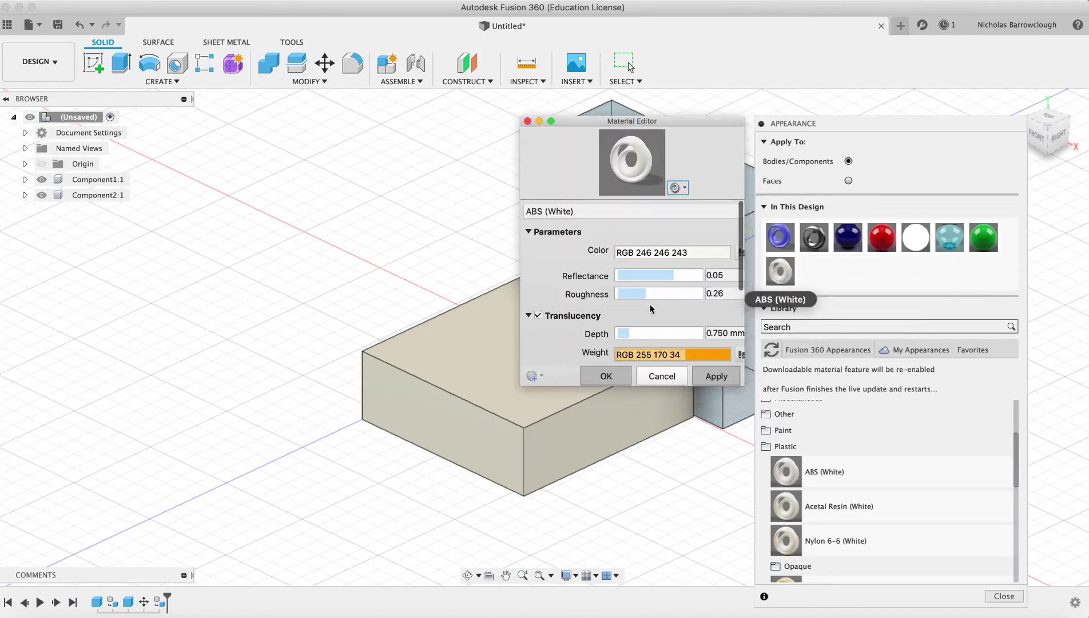
scroll(650, 309, "down", 5)
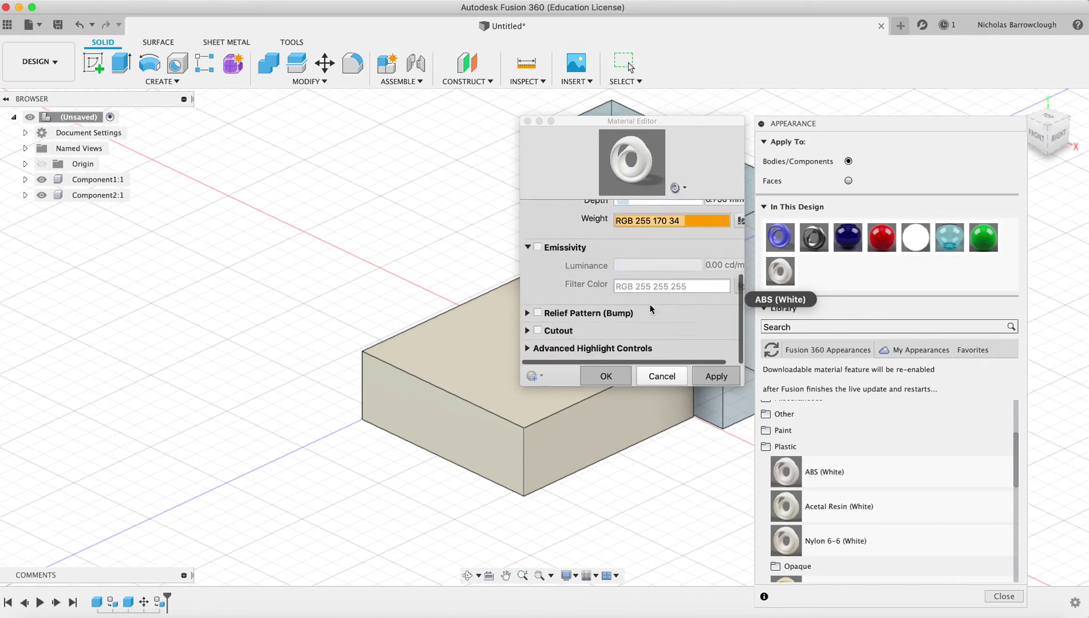
left_click(541, 313)
left_click(540, 311)
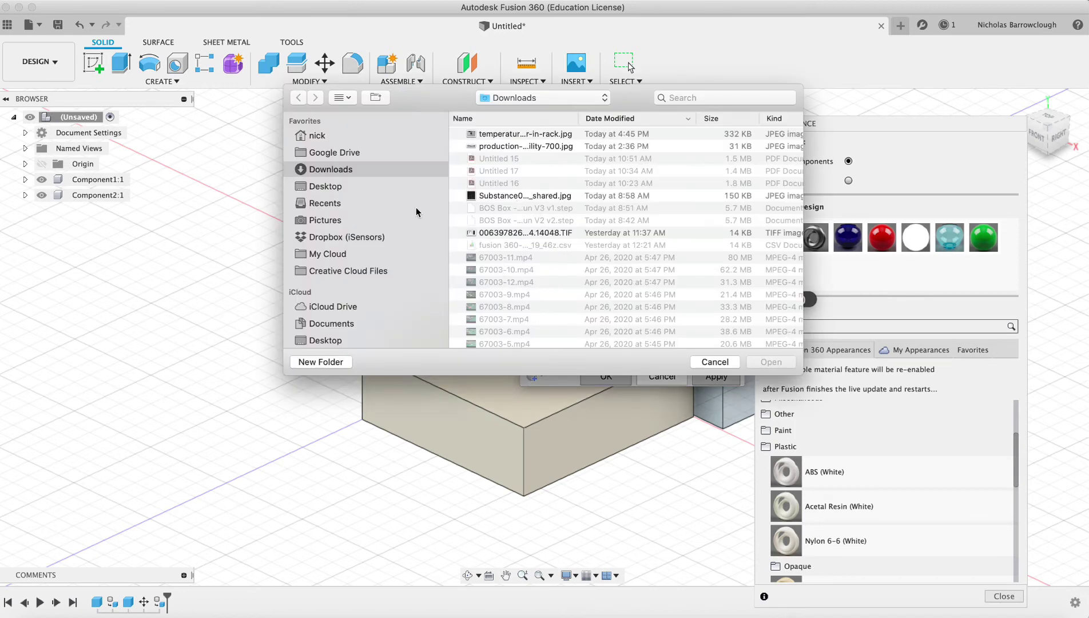
left_click(494, 195)
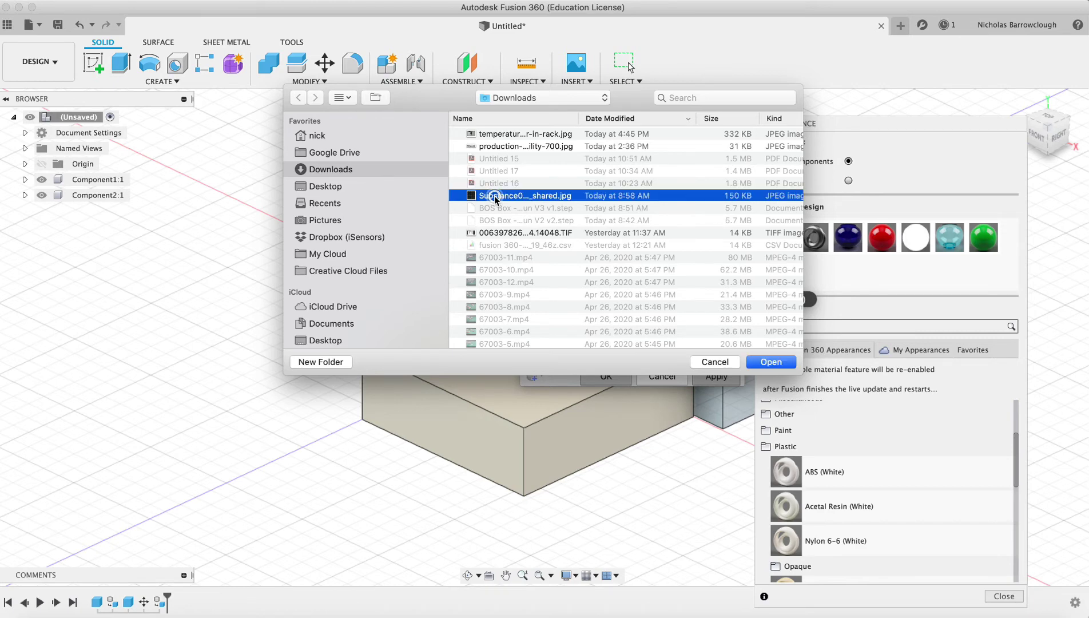
double_click(494, 196)
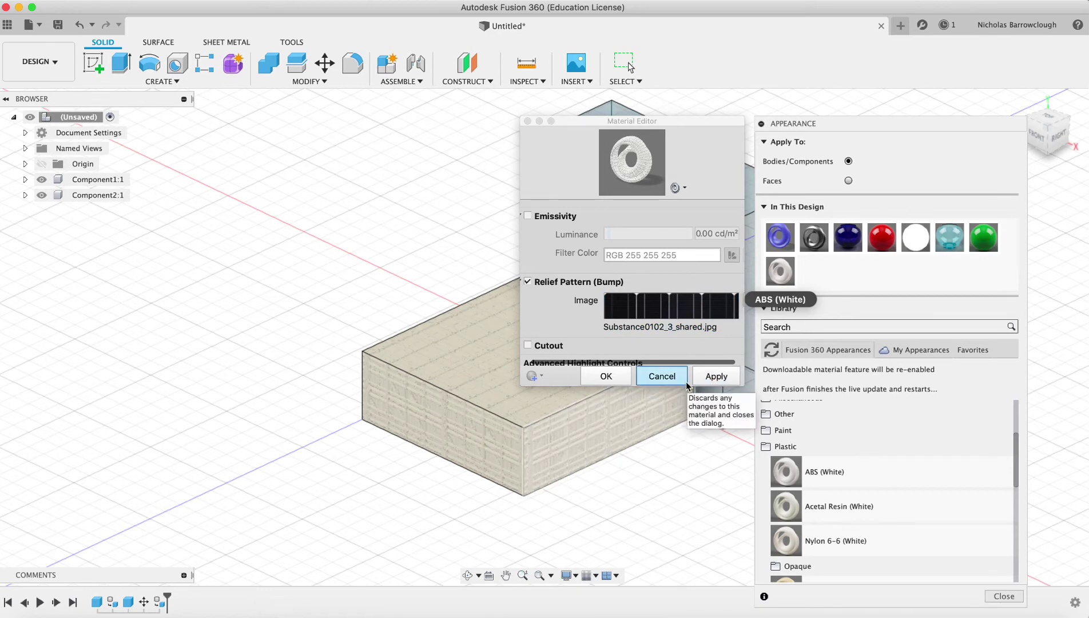
Step: Keep the bump texture at its default 25.40 mm size, apply it and close the Material Editor
left_click(638, 305)
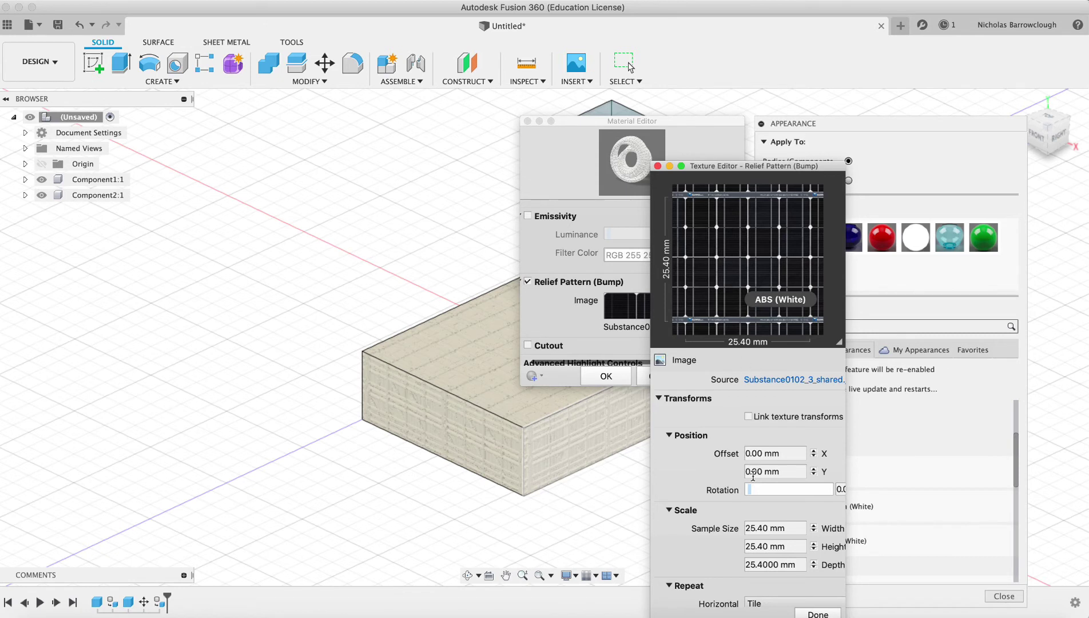
left_click(822, 614)
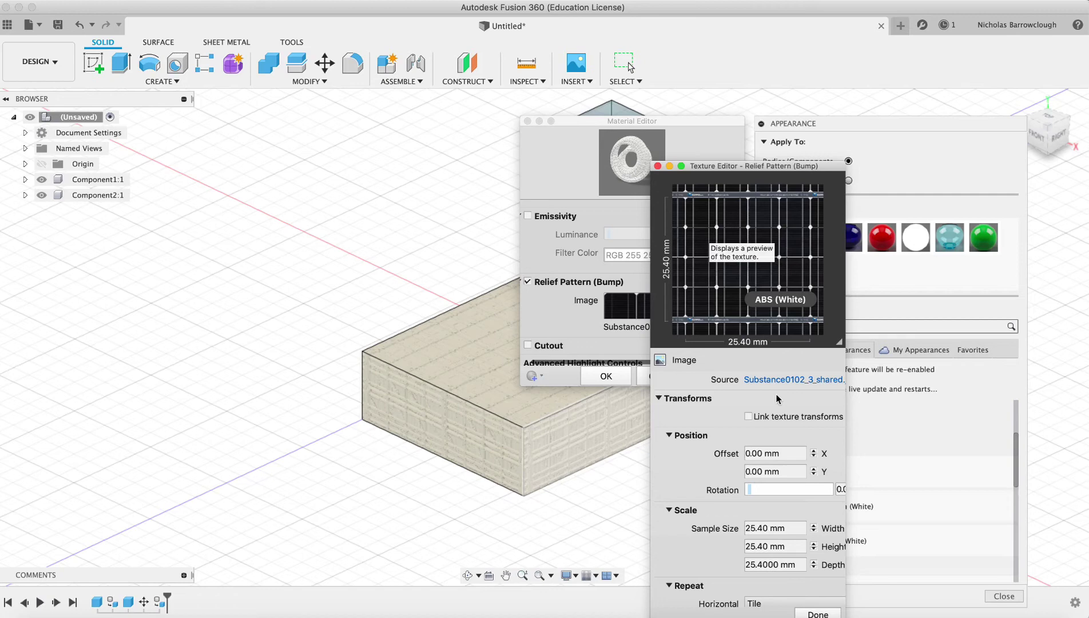
left_click(817, 613)
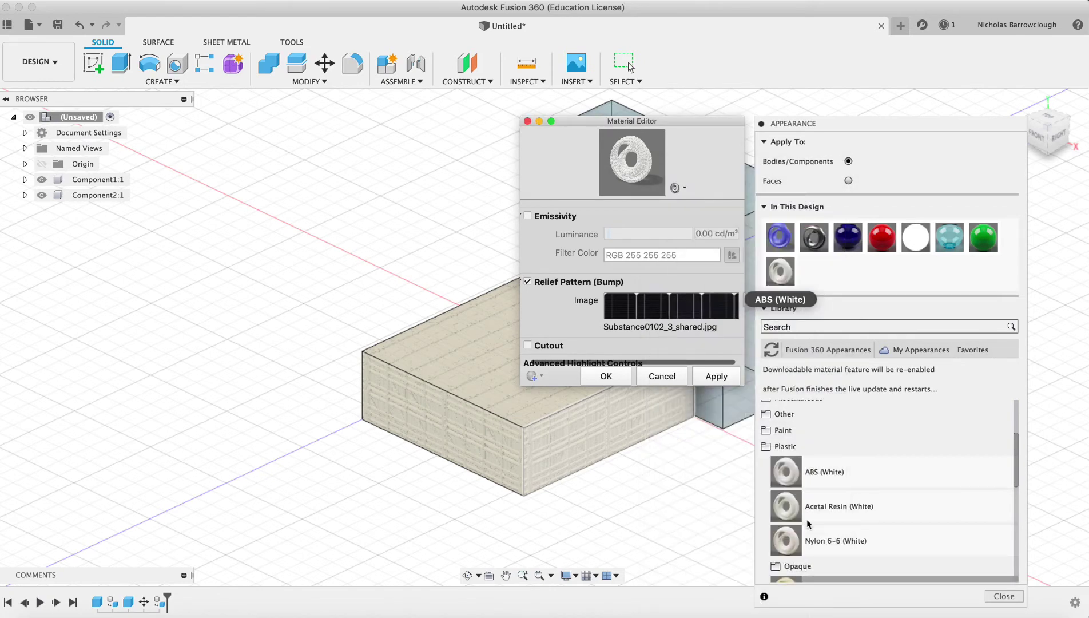
left_click(699, 378)
left_click(662, 375)
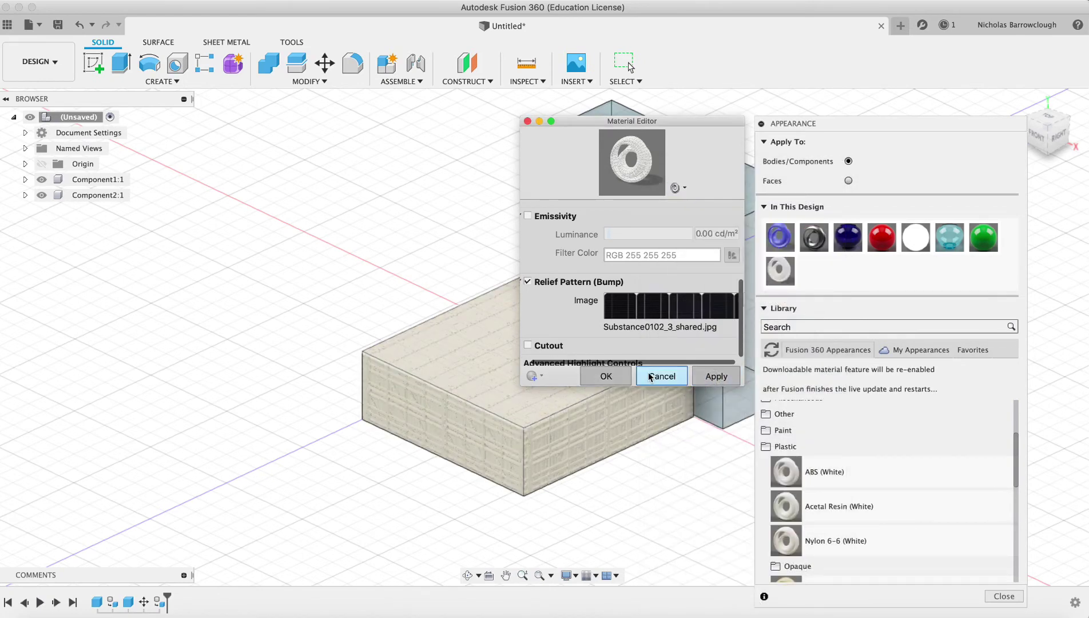
left_click(522, 574)
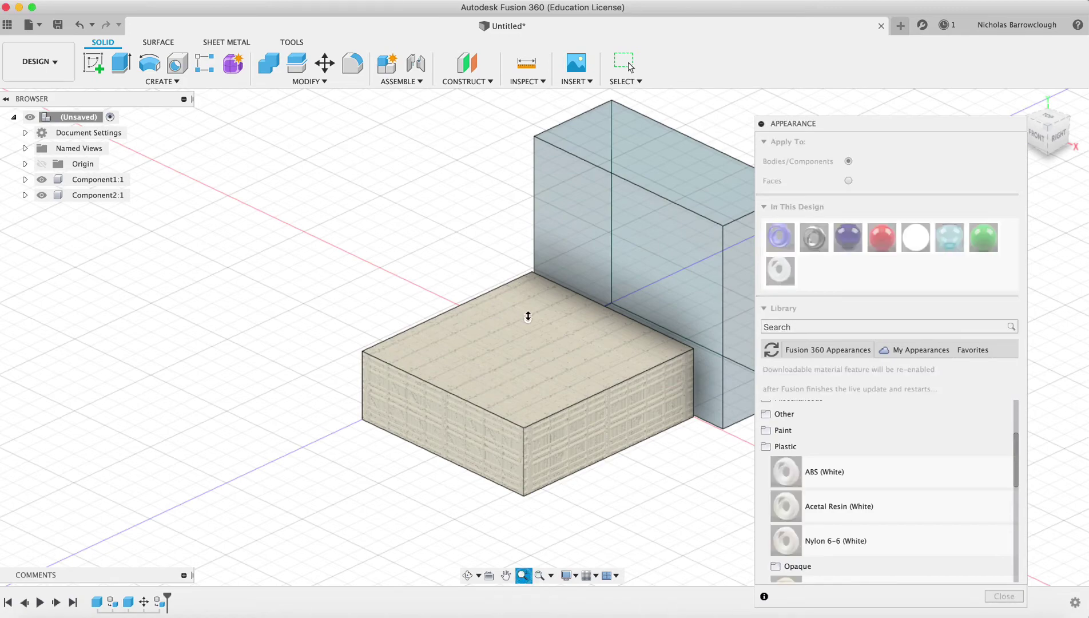
Step: Preview the relief-textured lower box in RENDER with zoom, pan and orbit, then return to DESIGN
mouse_move(527, 313)
left_mouse_down()
mouse_move(541, 452)
mouse_move(538, 323)
left_mouse_up()
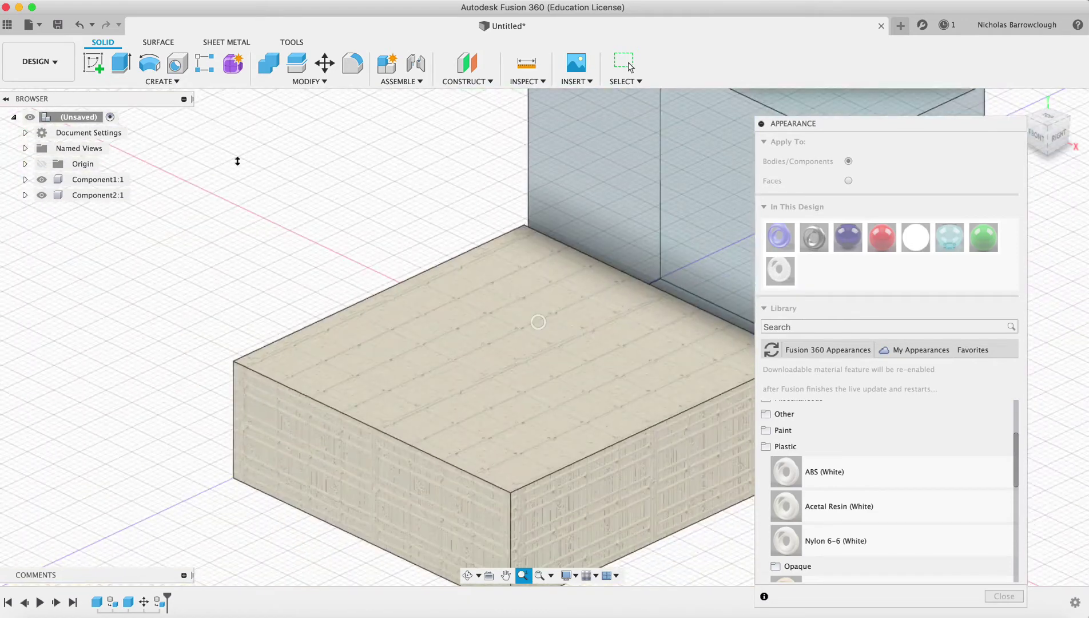
left_click(39, 61)
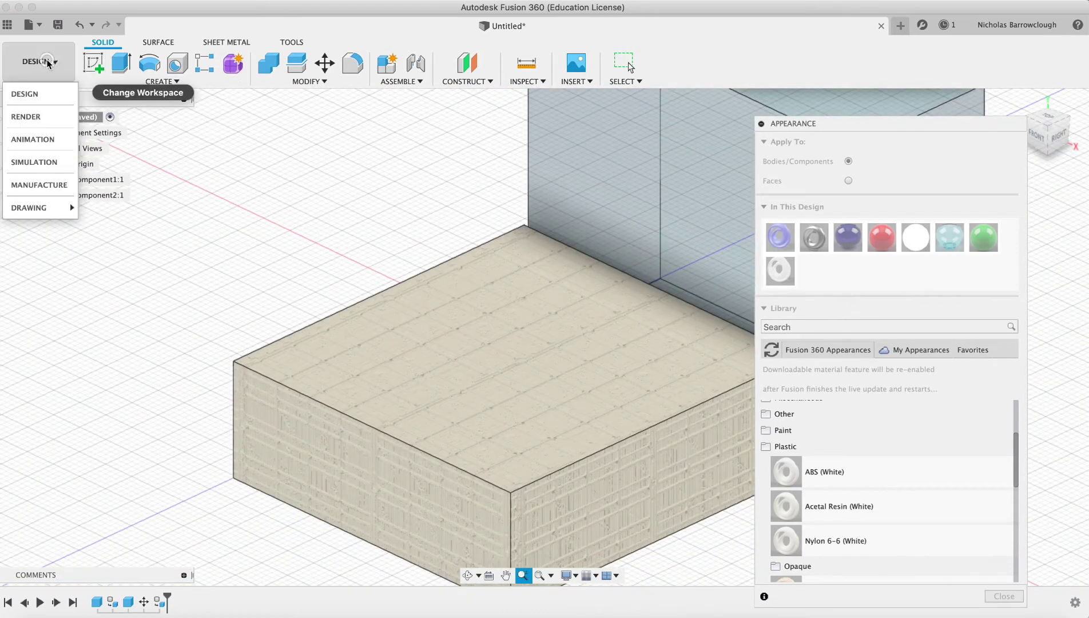
left_click(25, 116)
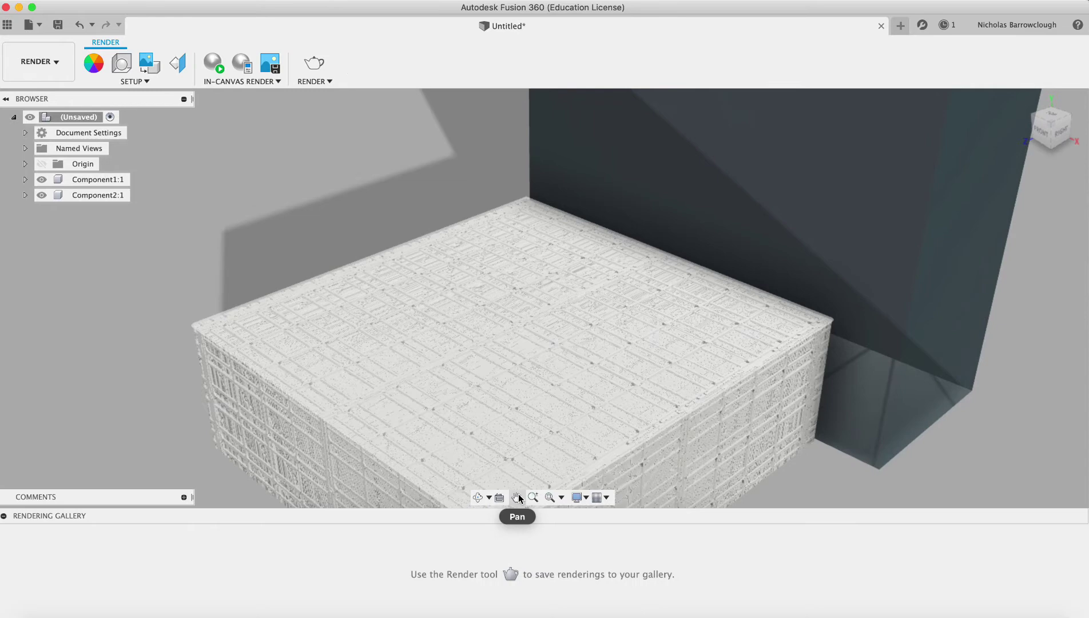
left_click(516, 497)
left_click_drag(613, 365, 625, 235)
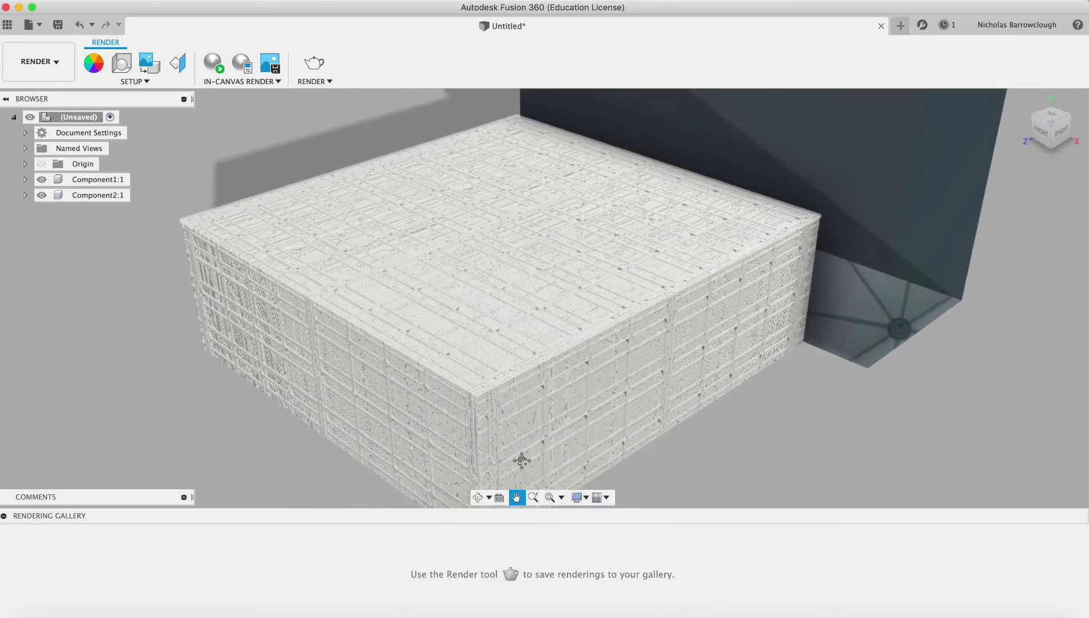
left_click(478, 497)
left_click_drag(583, 297, 591, 320)
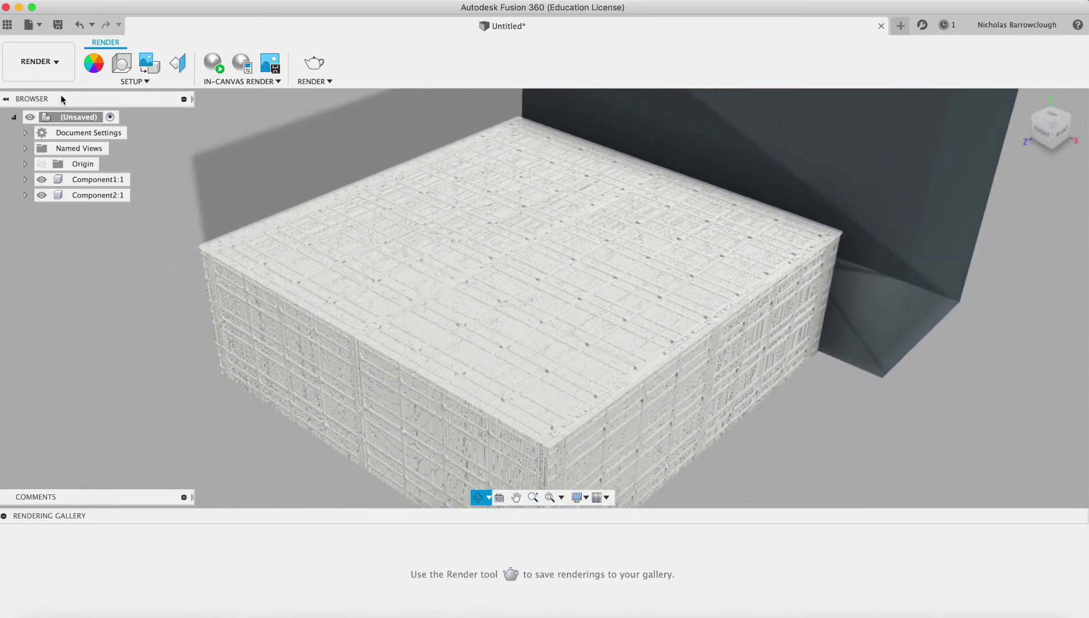
left_click(38, 61)
left_click(31, 93)
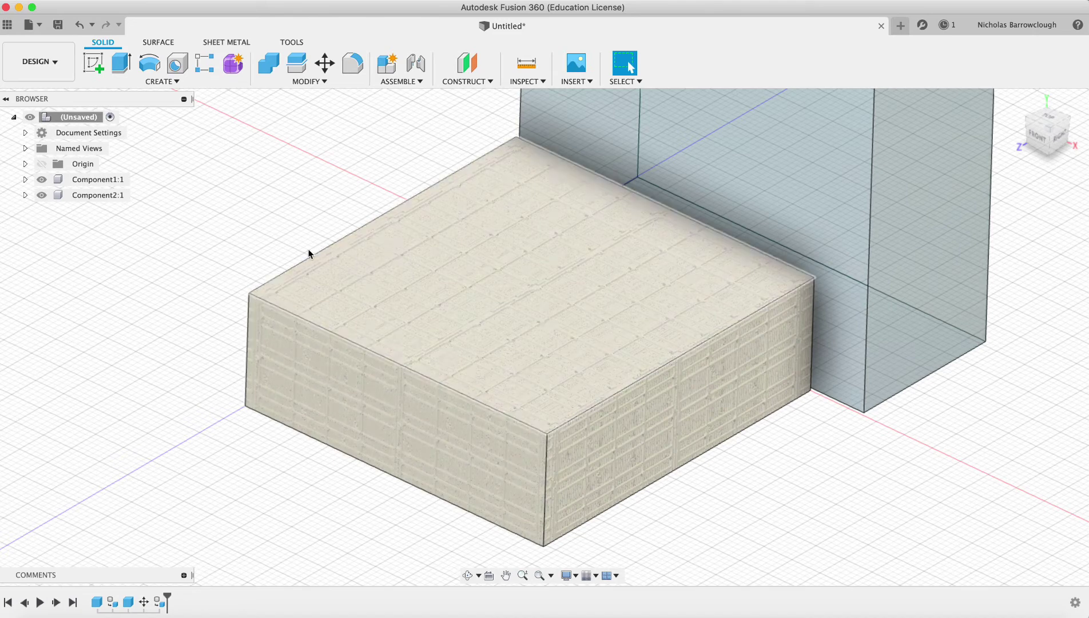
Step: Open the Appearance settings for the lower box component
left_click(80, 179)
right_click(80, 181)
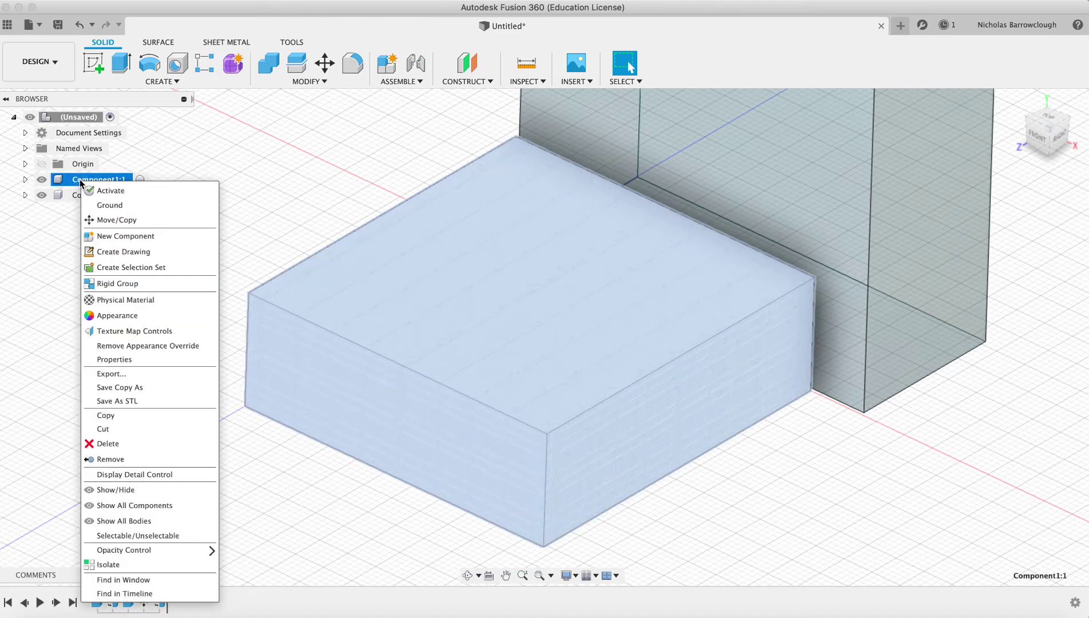
left_click(81, 181)
double_click(81, 179)
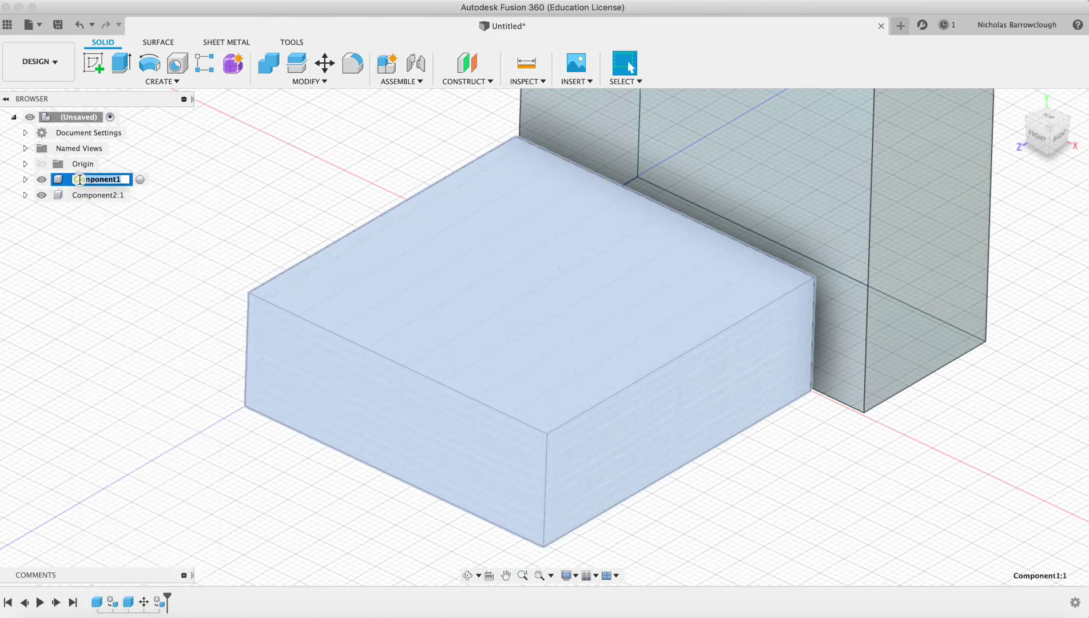
right_click(80, 180)
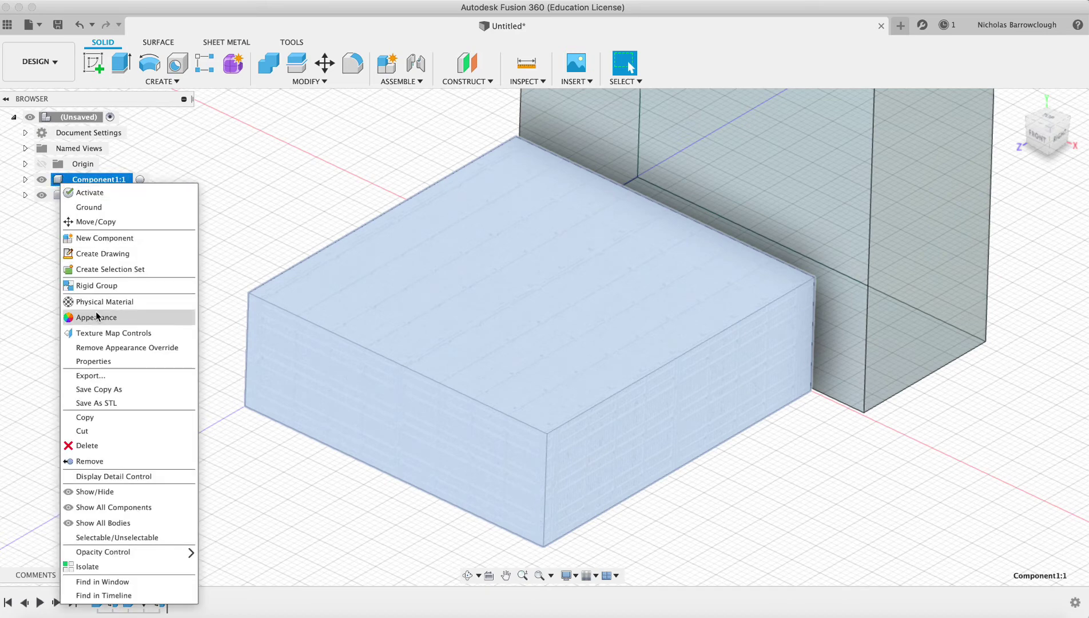
left_click(96, 318)
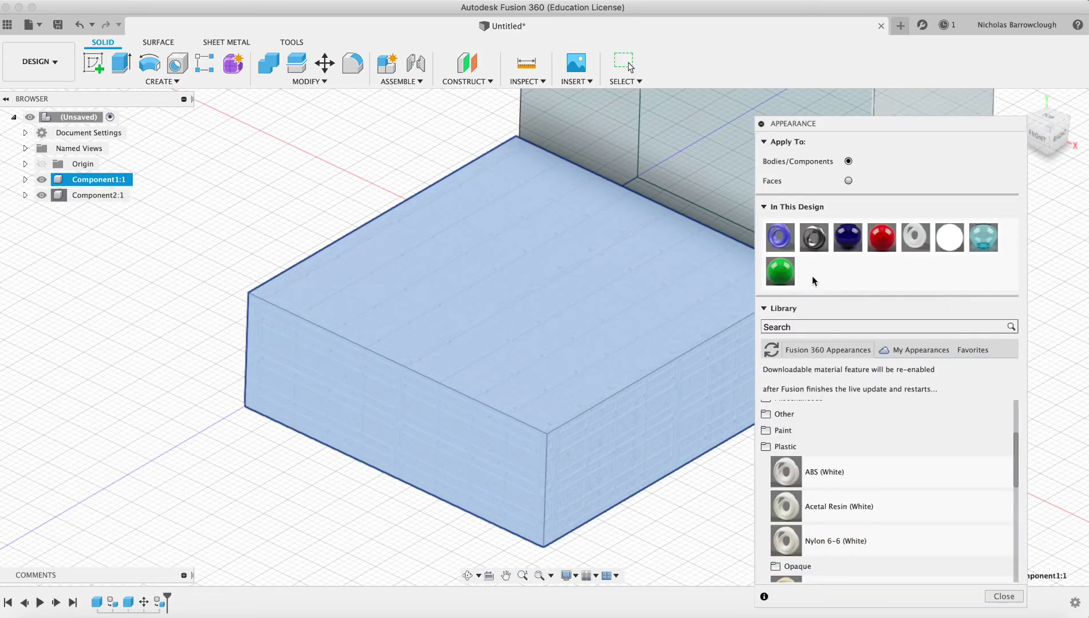
Step: Set ABS (White)'s colour to the Substance0102_3_shared.jpg image in the advanced editor and apply it
right_click(915, 238)
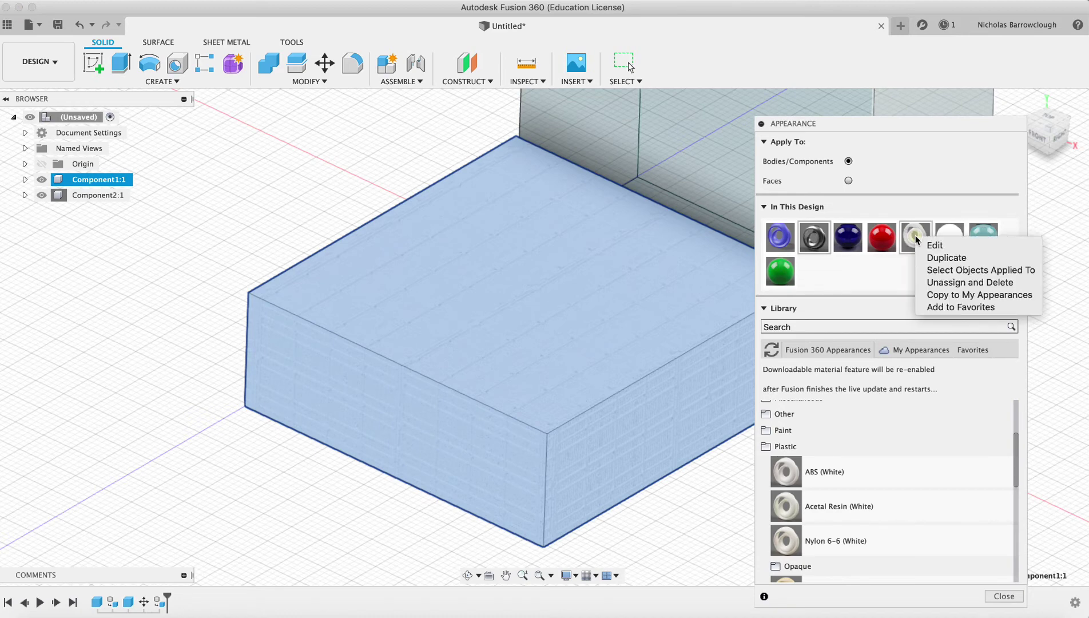
left_click(928, 246)
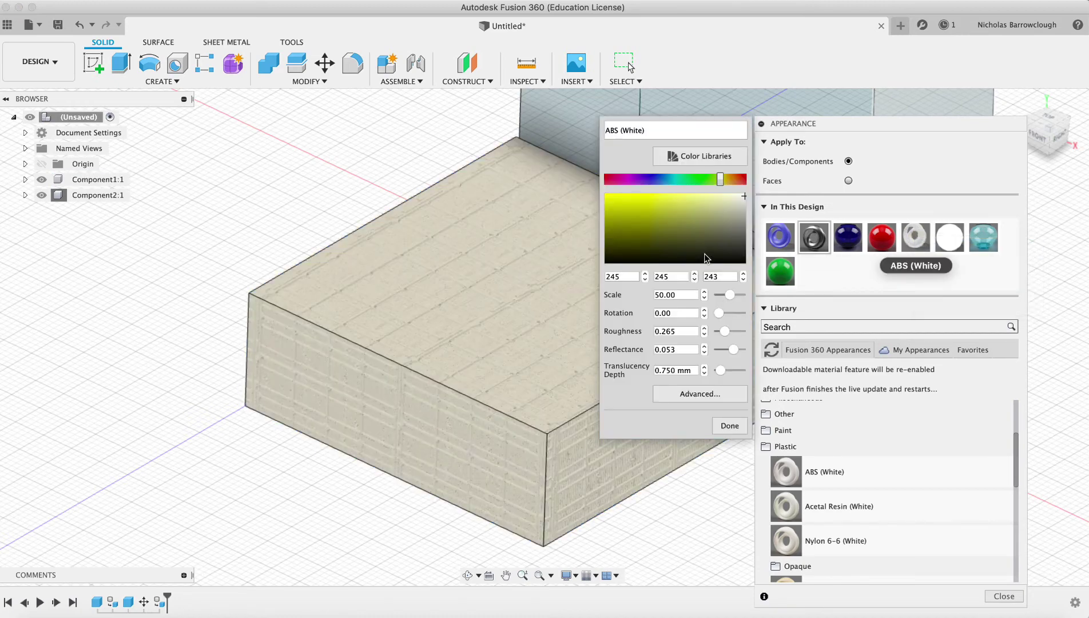
left_click(715, 397)
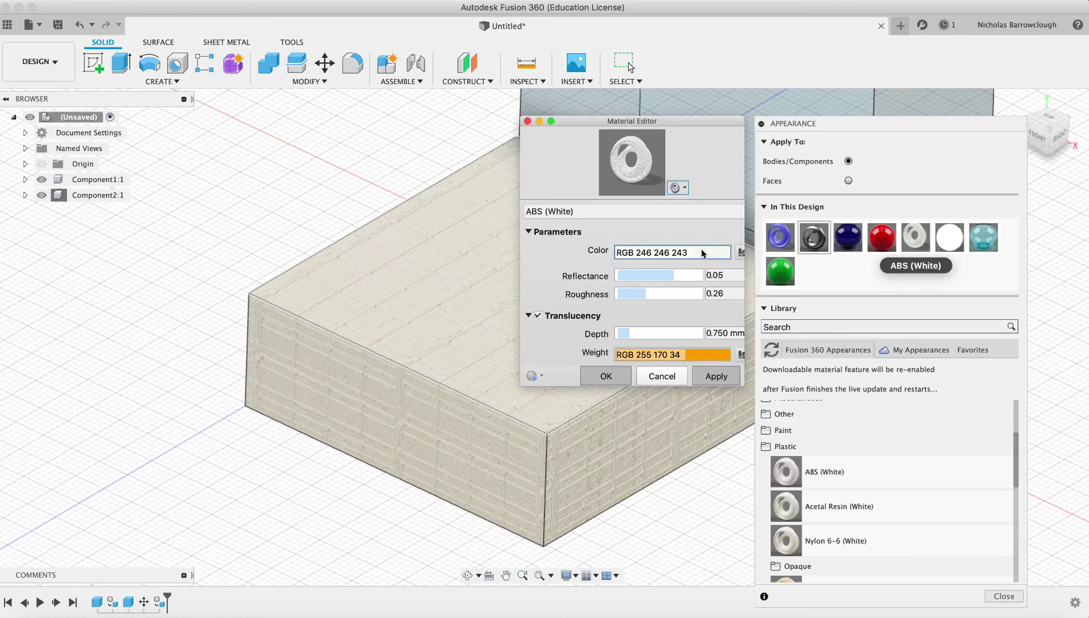
left_click(725, 252)
left_click(737, 253)
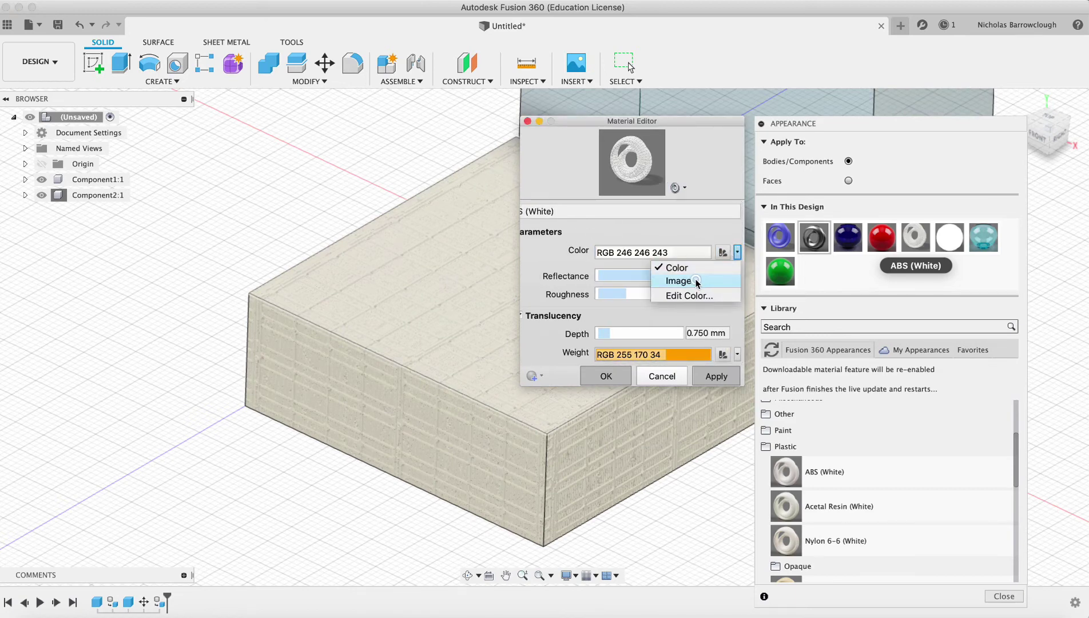
left_click(695, 281)
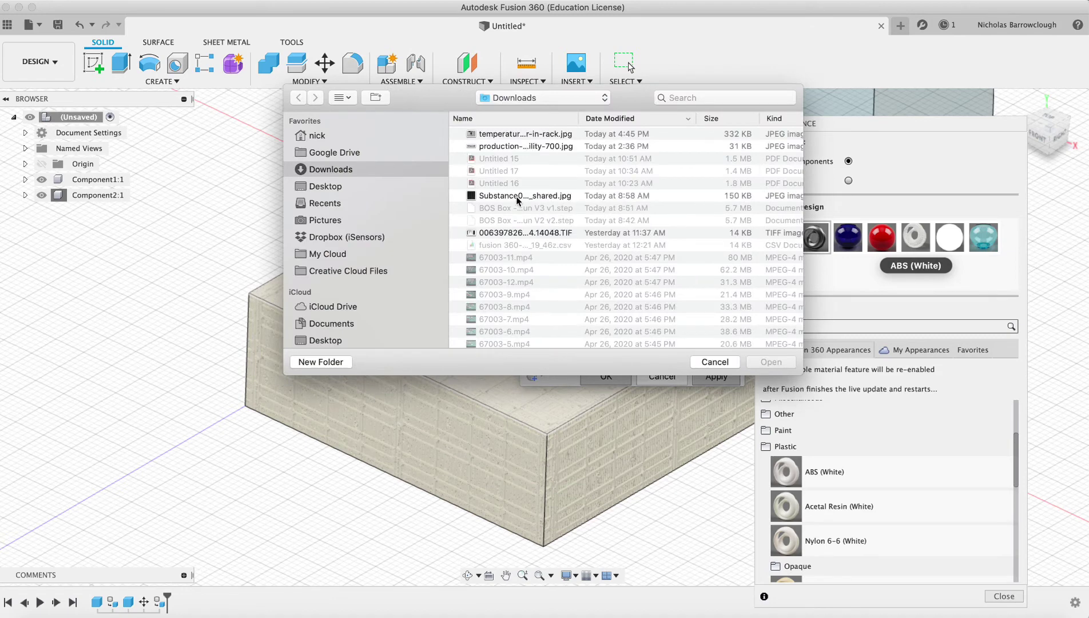
double_click(516, 196)
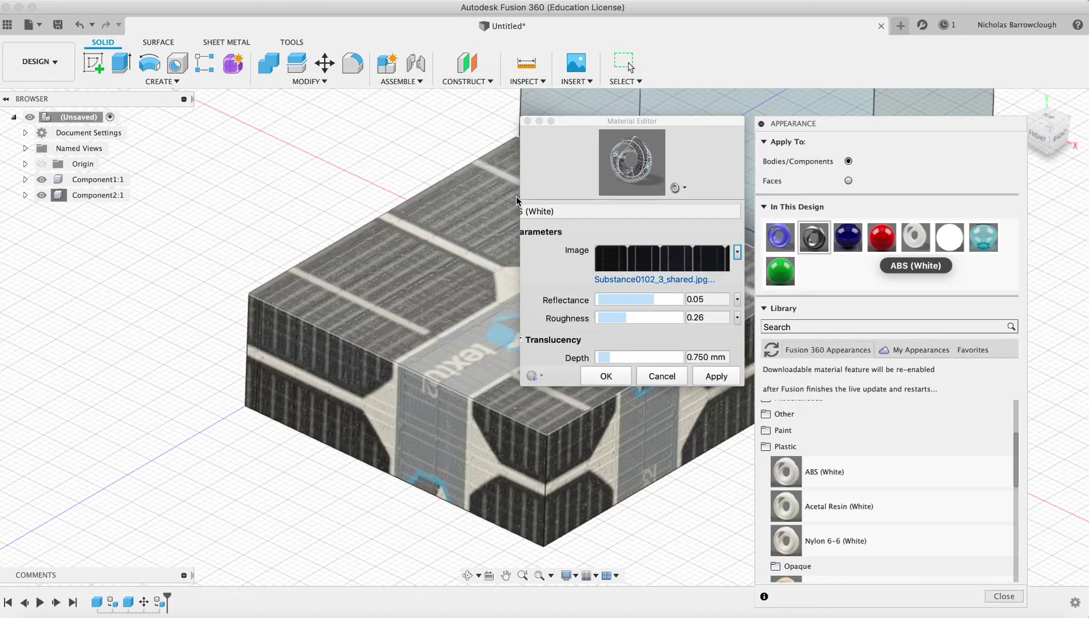
left_click_drag(584, 122, 689, 167)
left_click(818, 420)
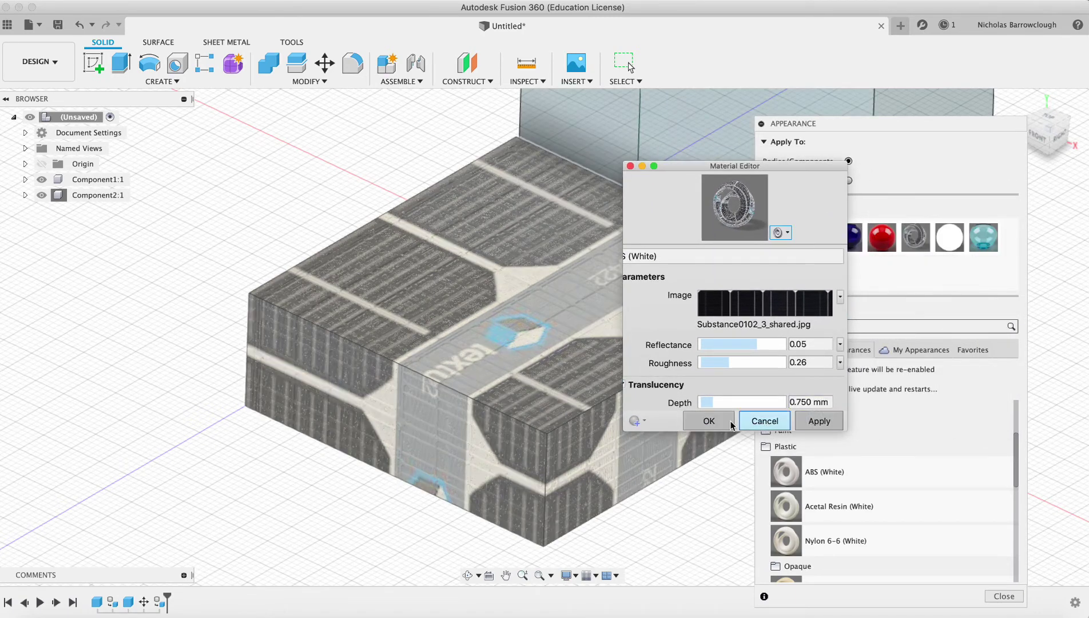
left_click(707, 422)
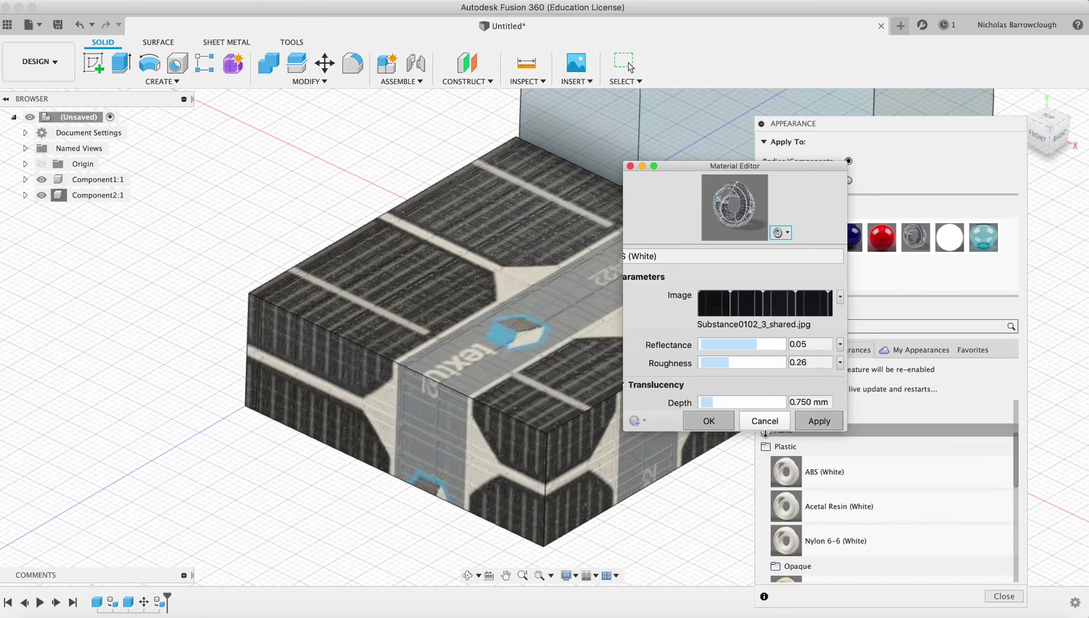
left_click(39, 61)
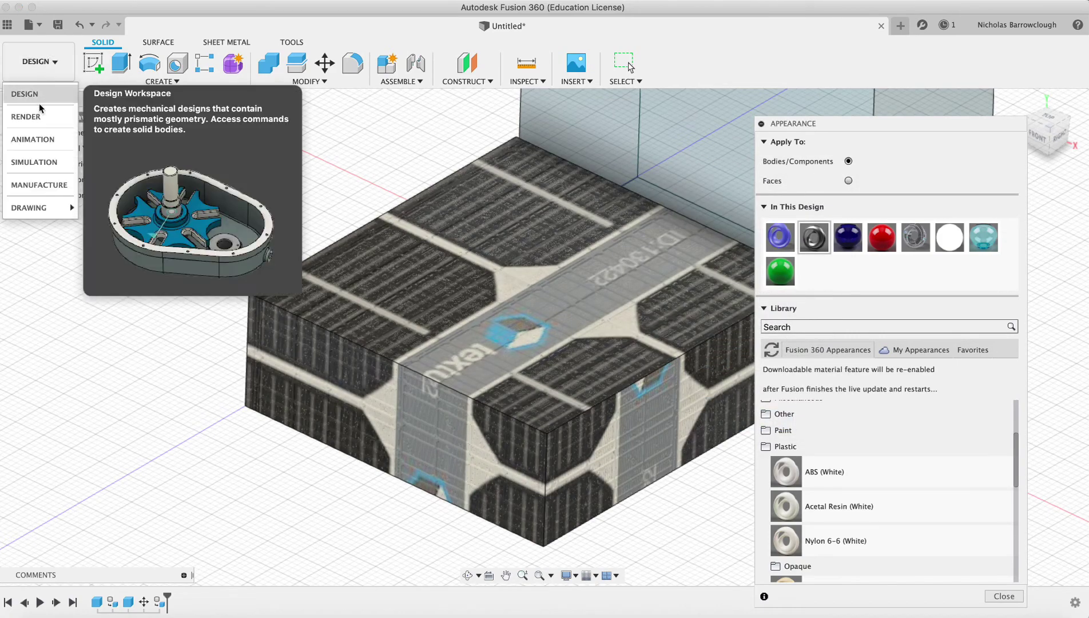
left_click(22, 114)
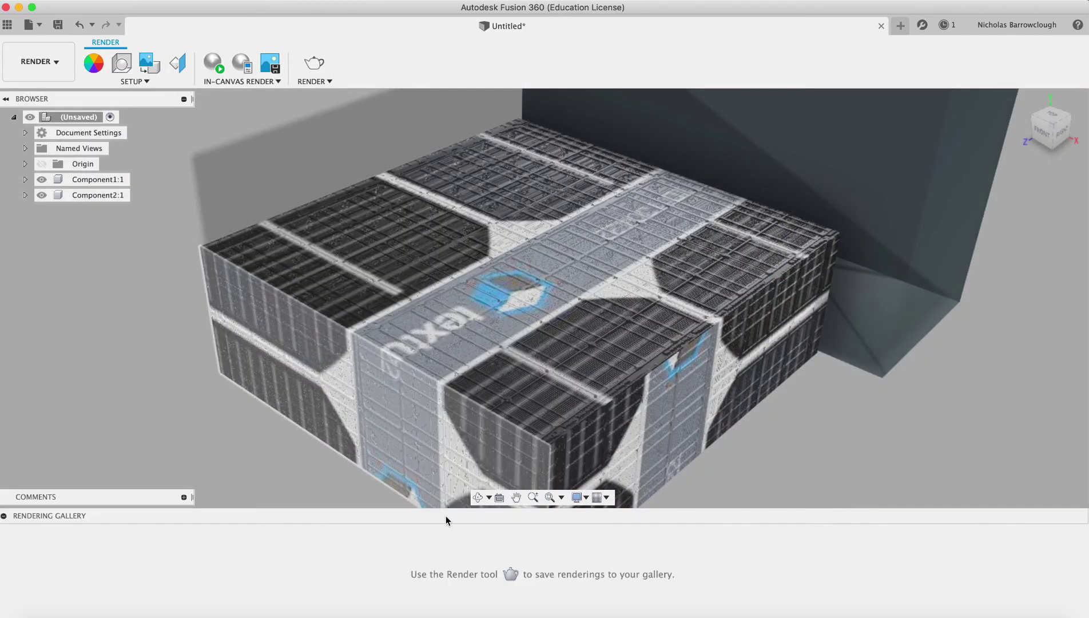
left_click_drag(540, 281, 580, 282)
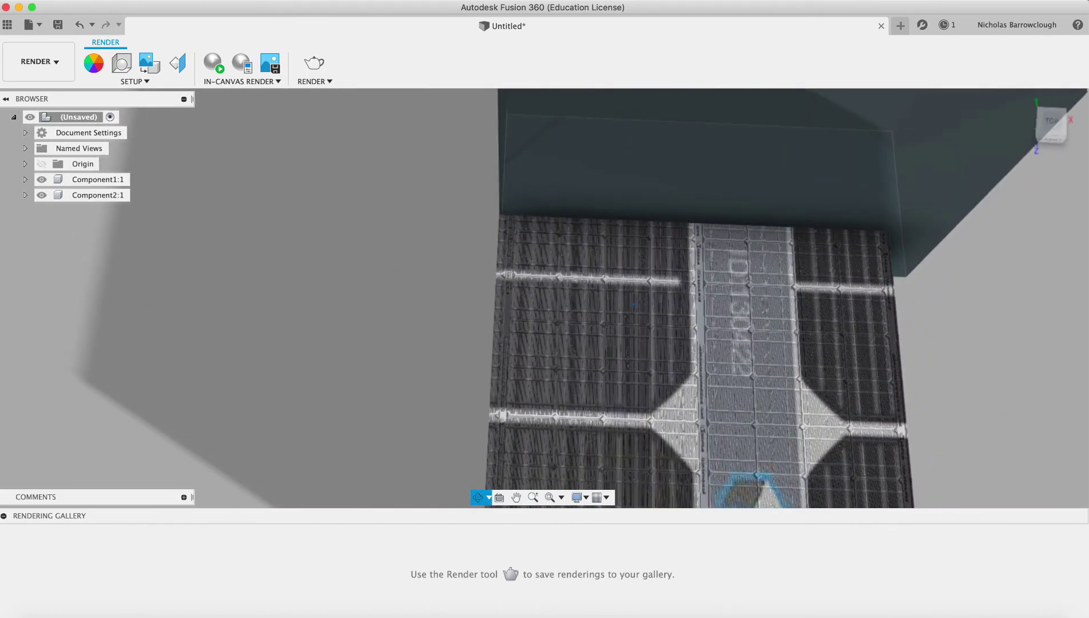
mouse_move(695, 365)
left_mouse_down()
mouse_move(671, 318)
mouse_move(632, 348)
mouse_move(667, 337)
left_mouse_up()
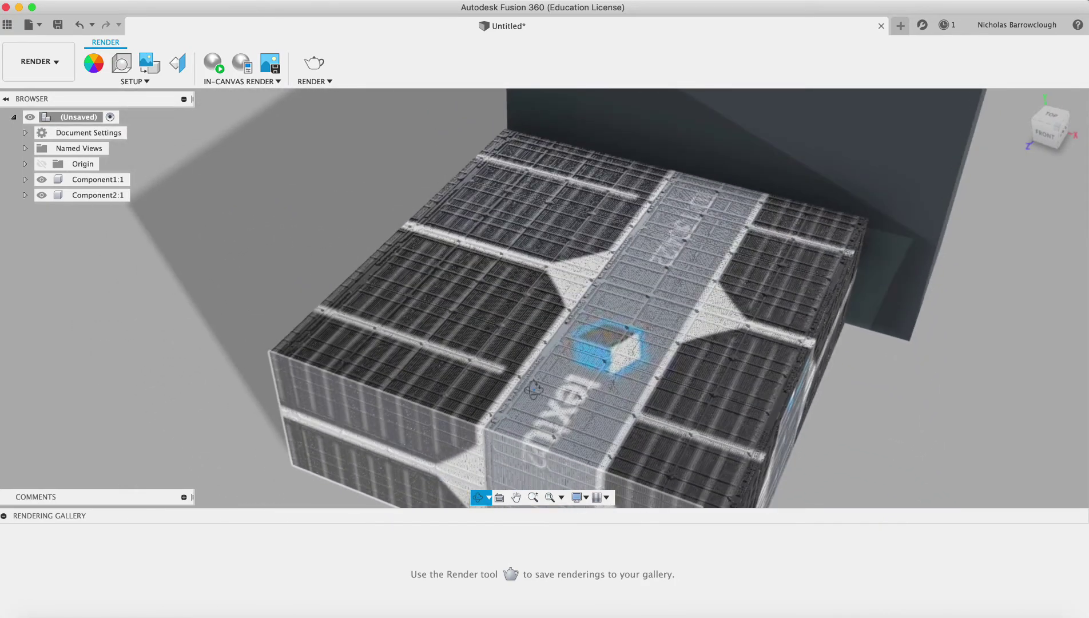
left_click(57, 62)
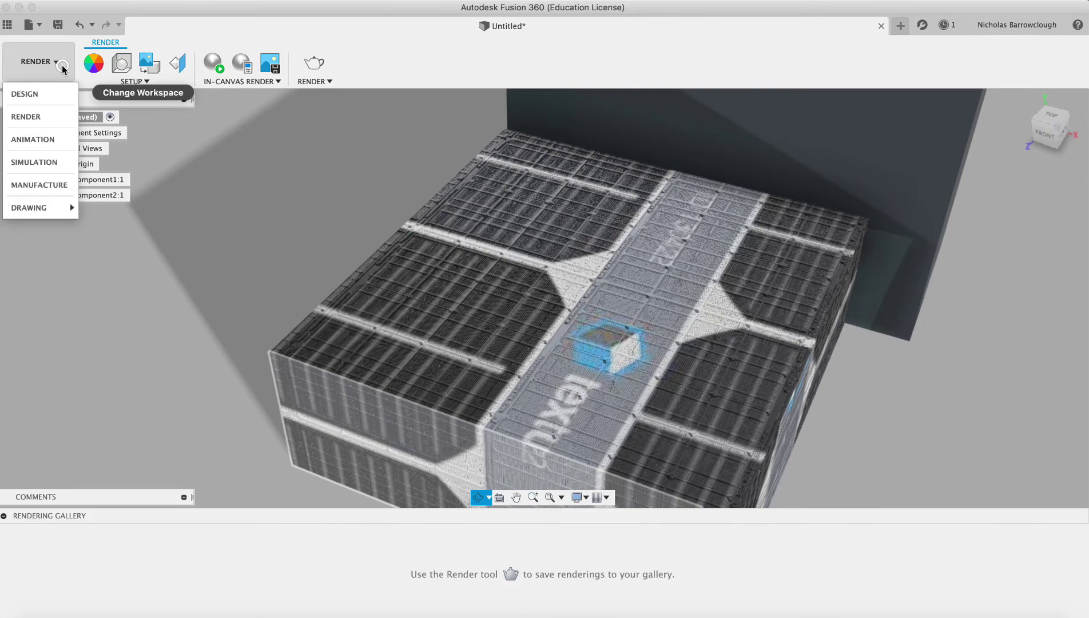
left_click(27, 92)
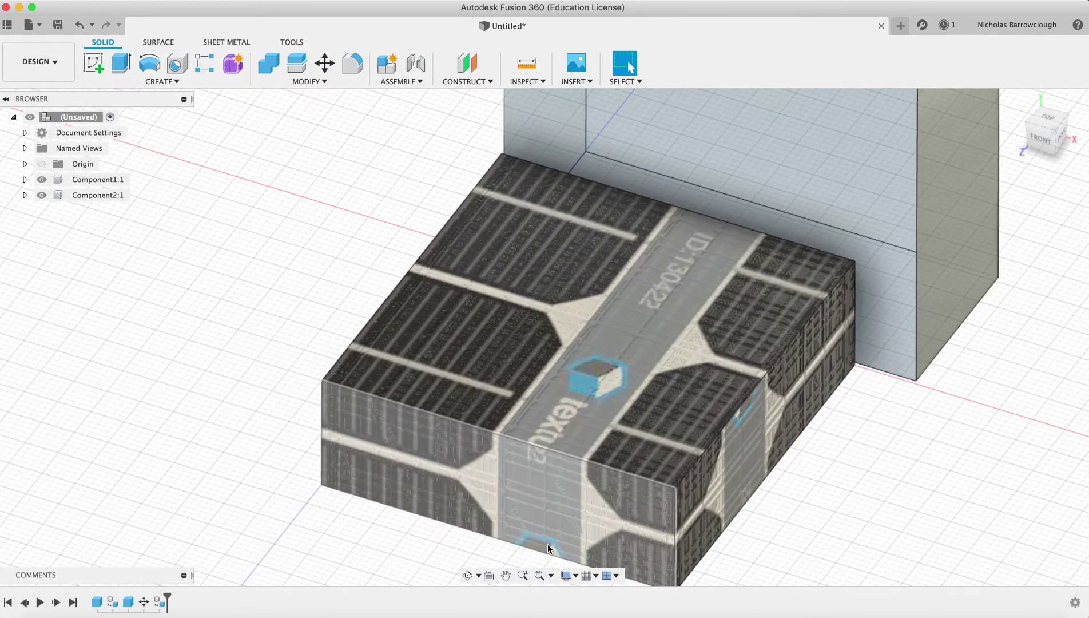
left_click(524, 575)
left_click_drag(554, 320, 555, 285)
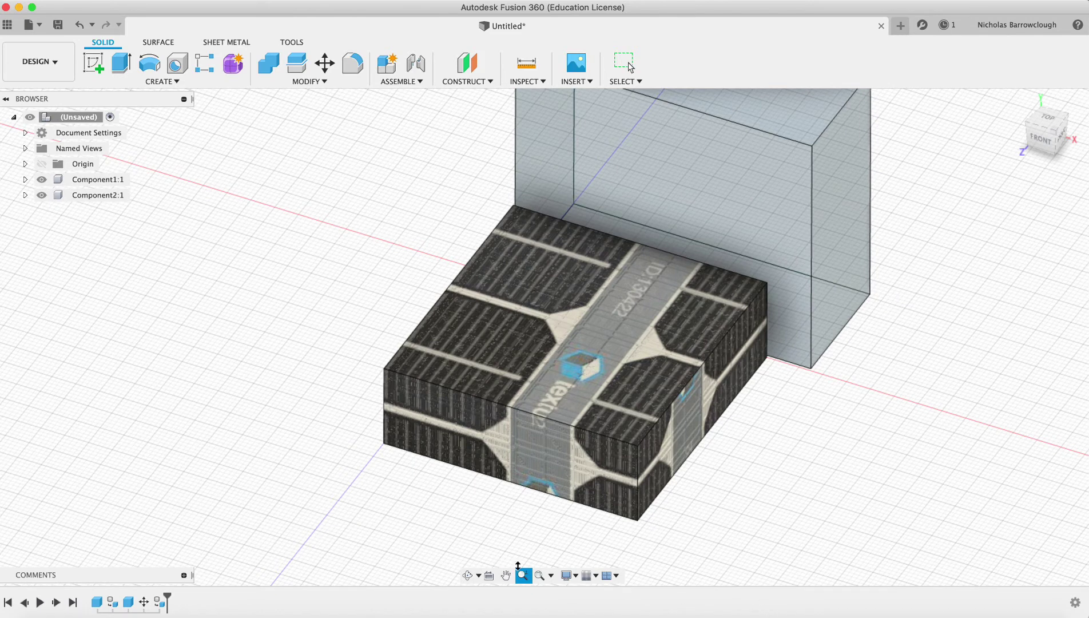
Step: In a new browser window, search Google Images for 'steel checkerplate bump map'
right_click(679, 615)
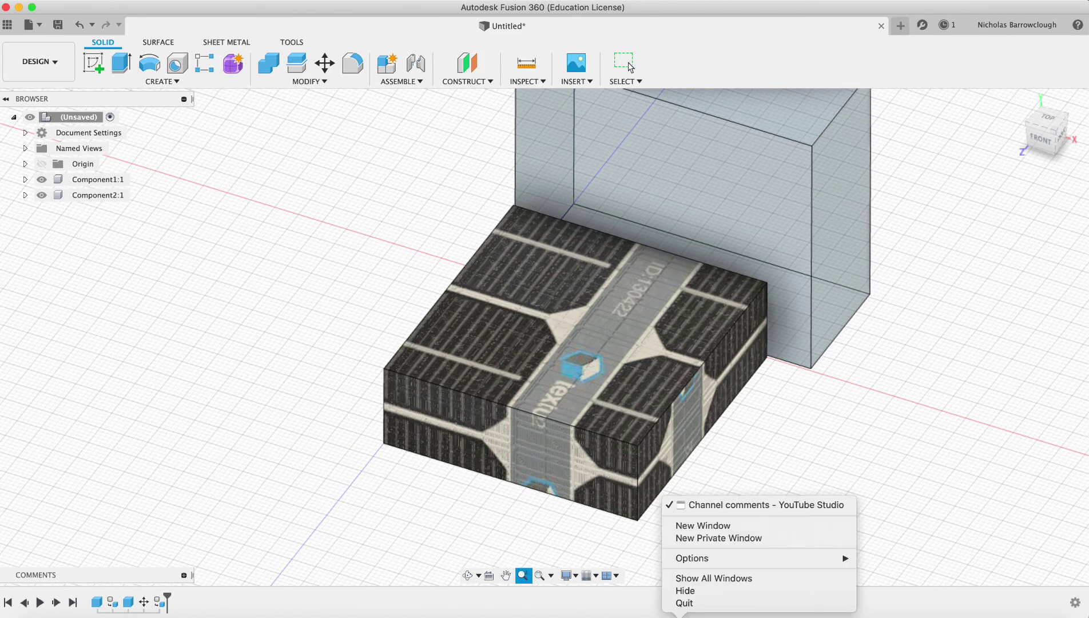
left_click(694, 525)
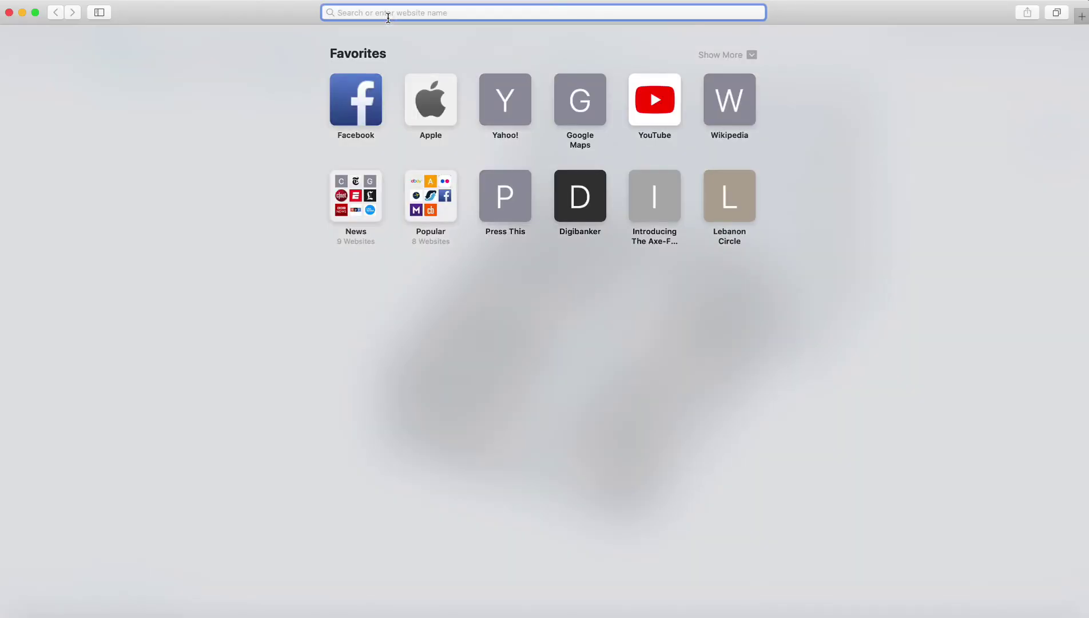
type("steel c")
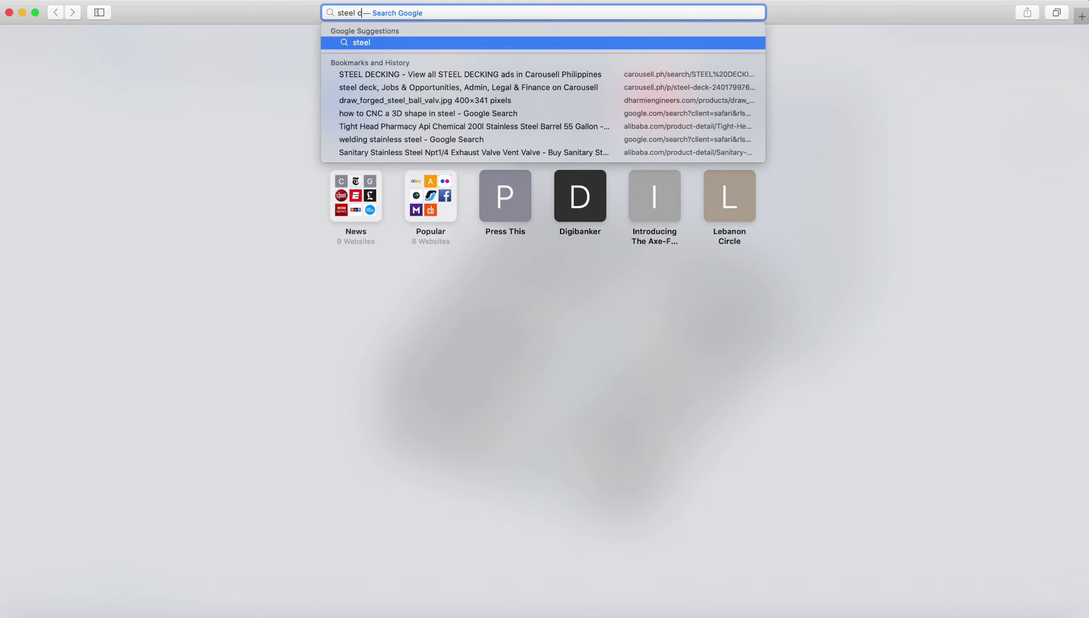
type("heckerplate b")
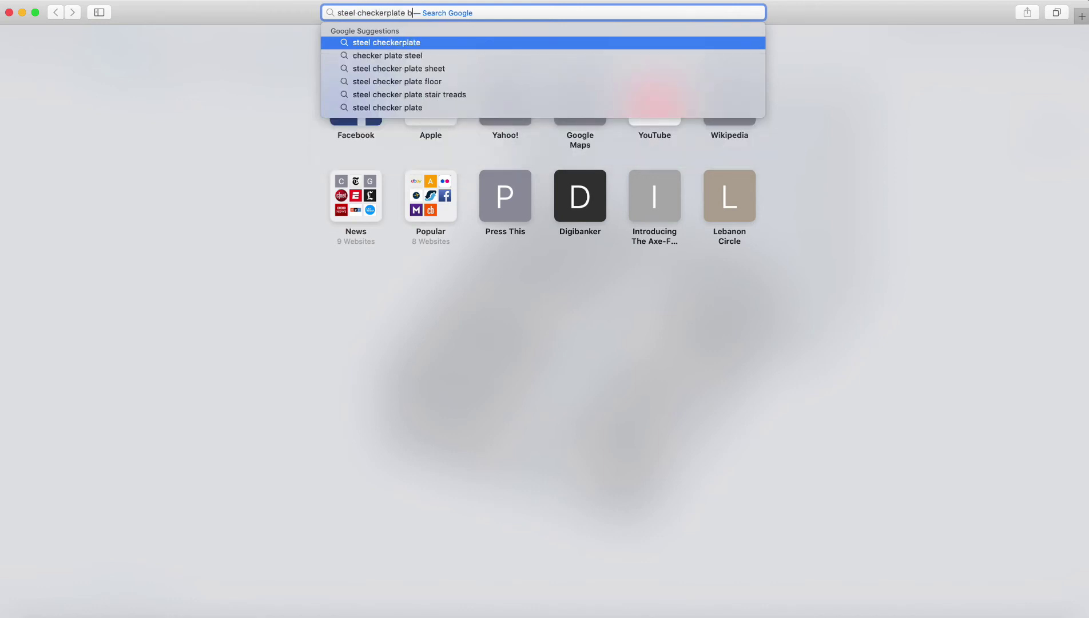
type("ump map")
key("Return")
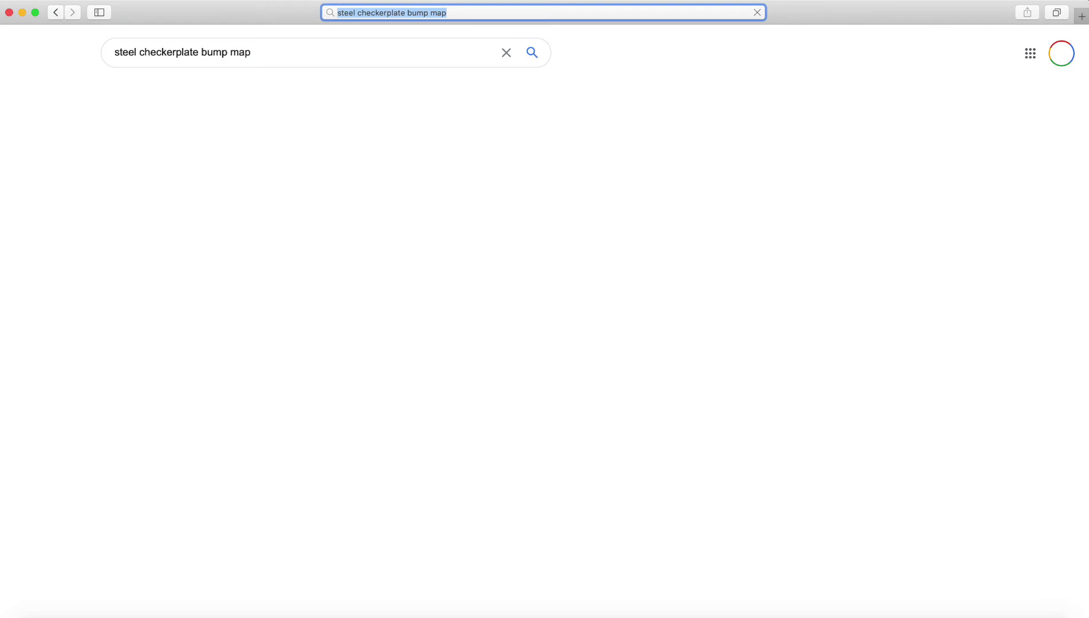
left_click(157, 91)
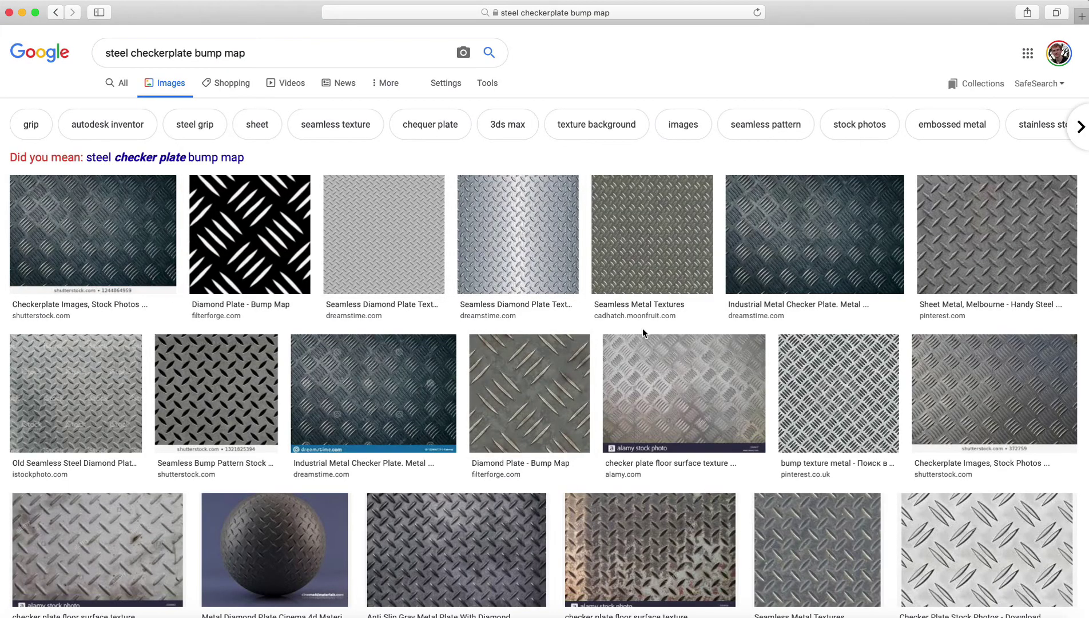
Step: Preview the Seamless Bump Pattern and Diamond Plate bump map image results
left_click(231, 374)
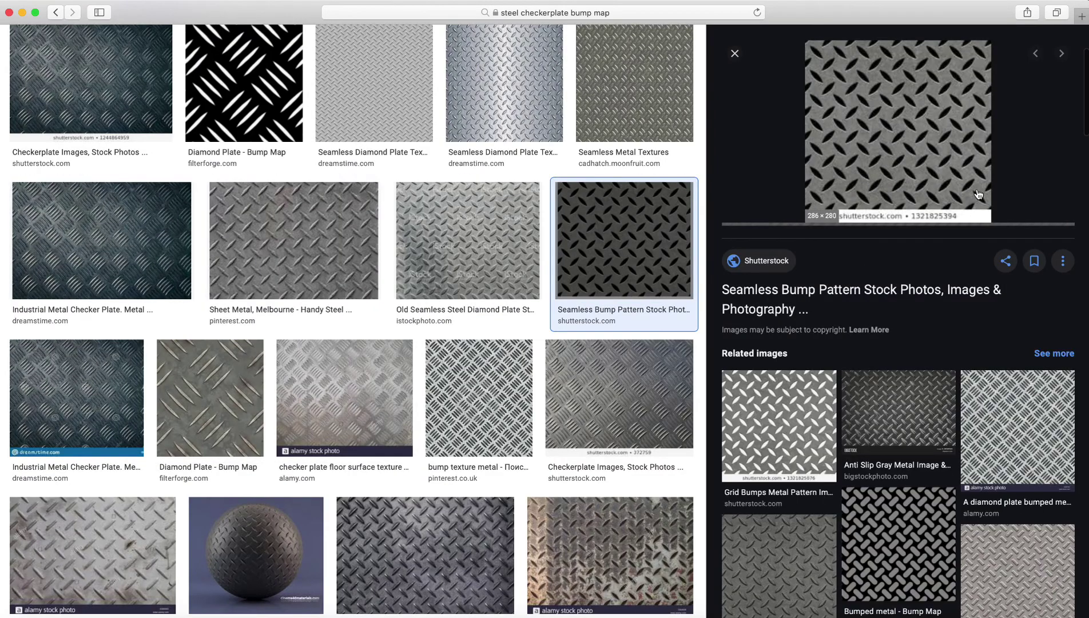
left_click(734, 56)
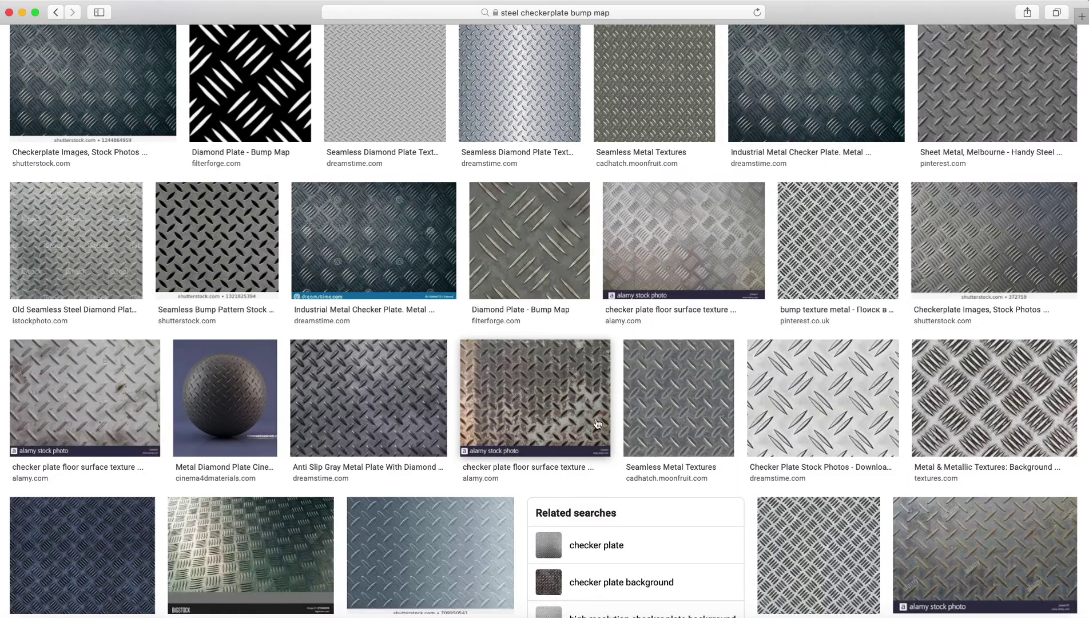
scroll(566, 260, "up", 2)
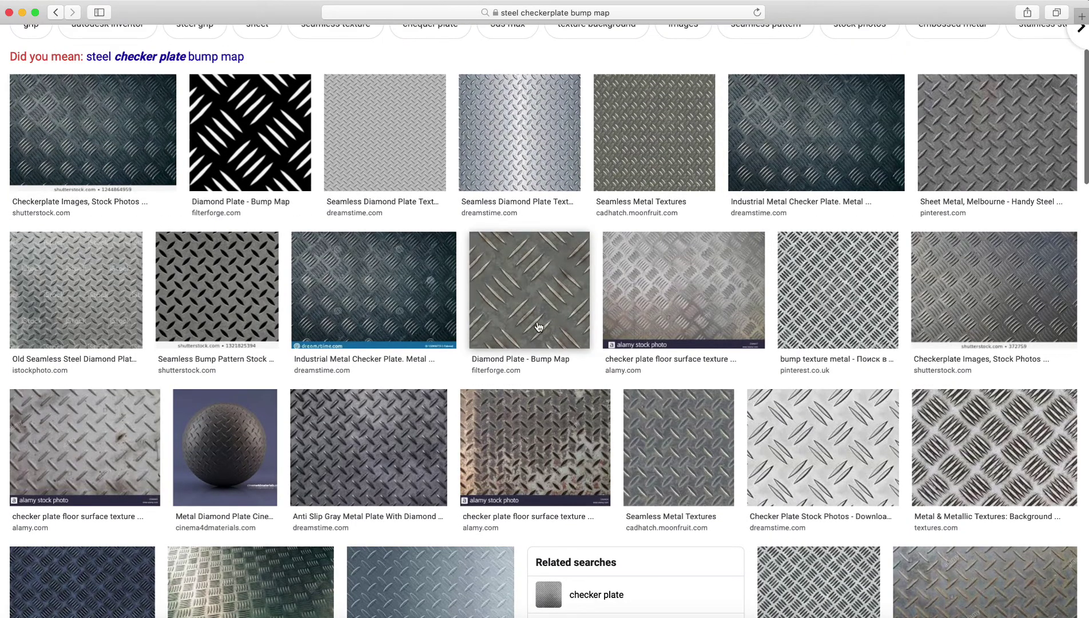
left_click(274, 131)
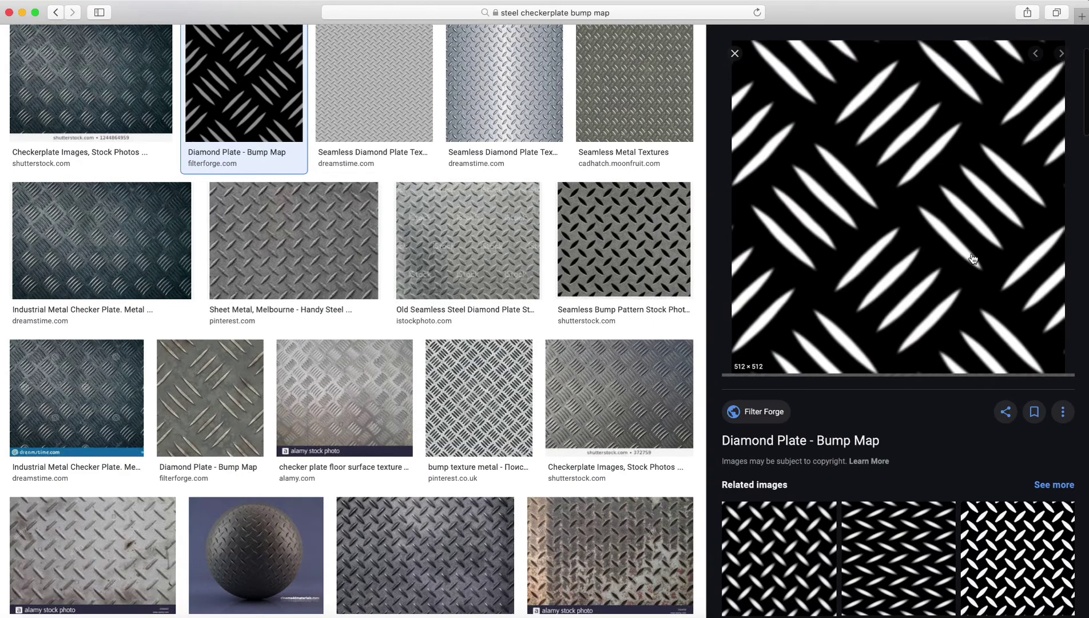
right_click(887, 207)
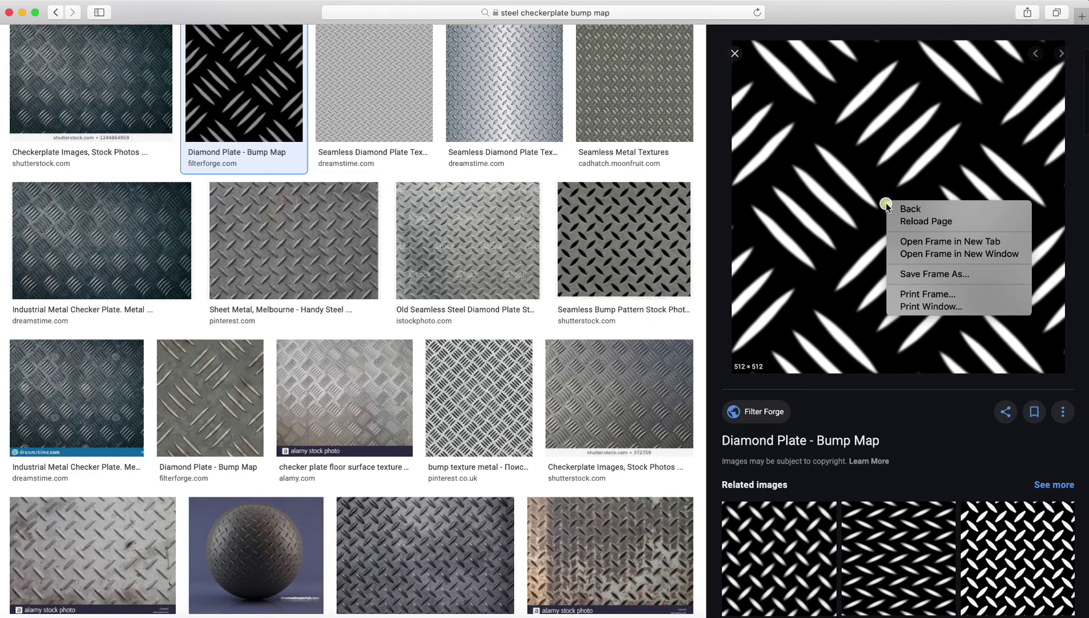
left_click(825, 190)
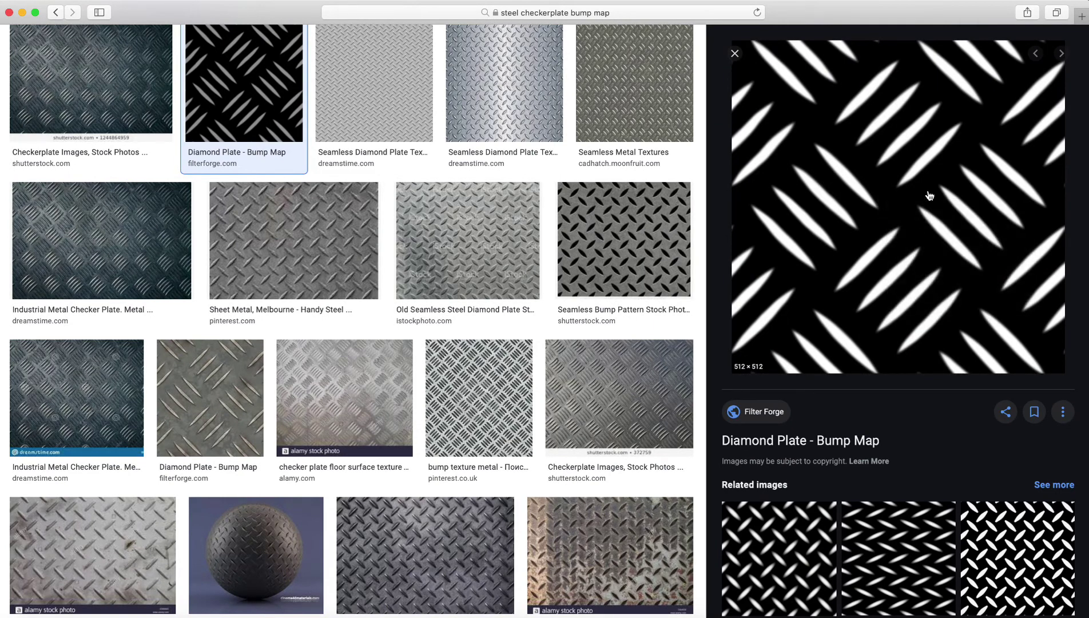
left_click(917, 542)
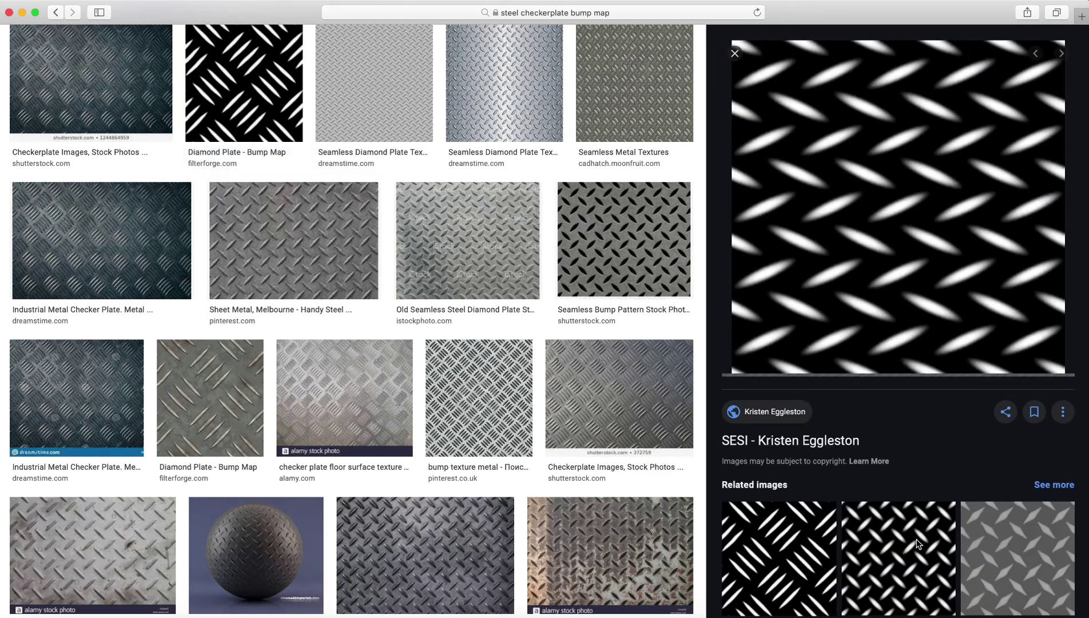
Step: Open the Diamond Plate Steel 2.0 post and save its Default diamond-plate image to Downloads
left_click(879, 153)
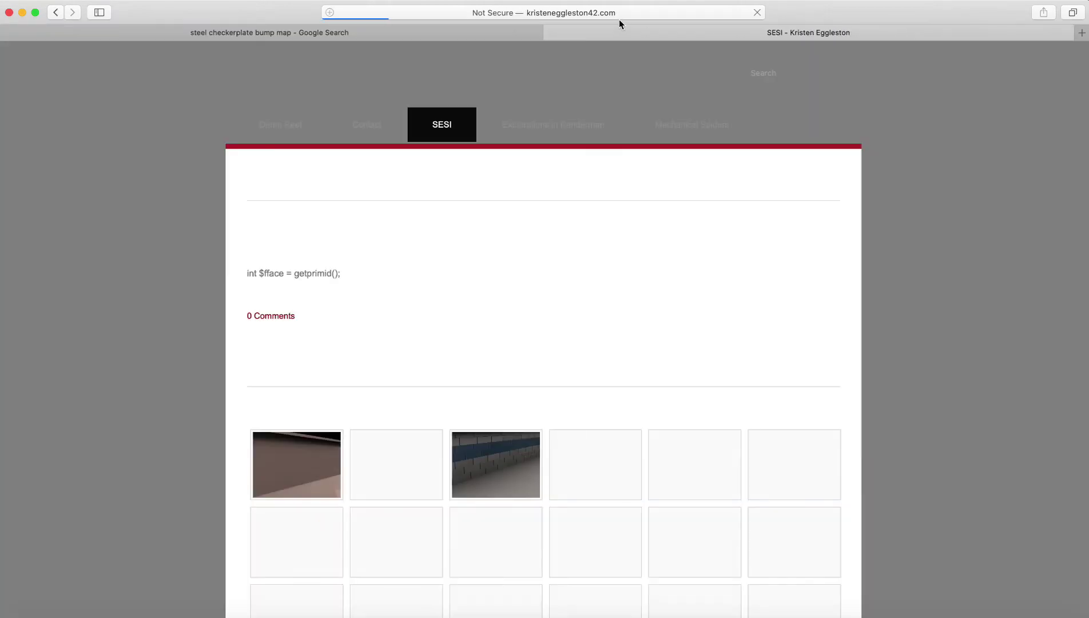
scroll(804, 303, "down", 5)
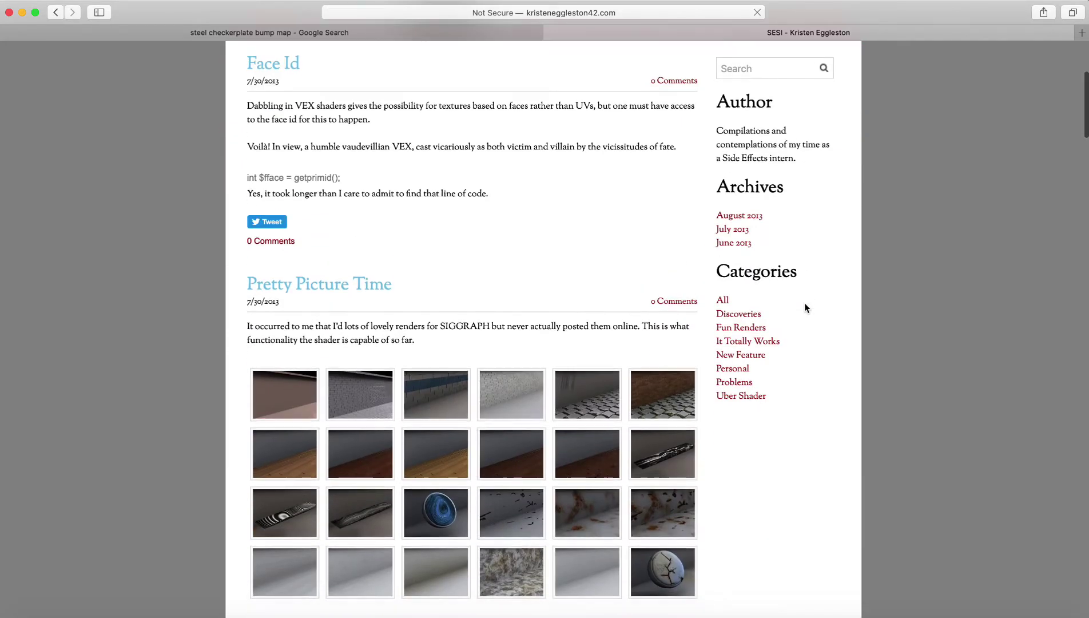
scroll(804, 308, "down", 4)
scroll(804, 308, "up", 7)
scroll(711, 381, "down", 10)
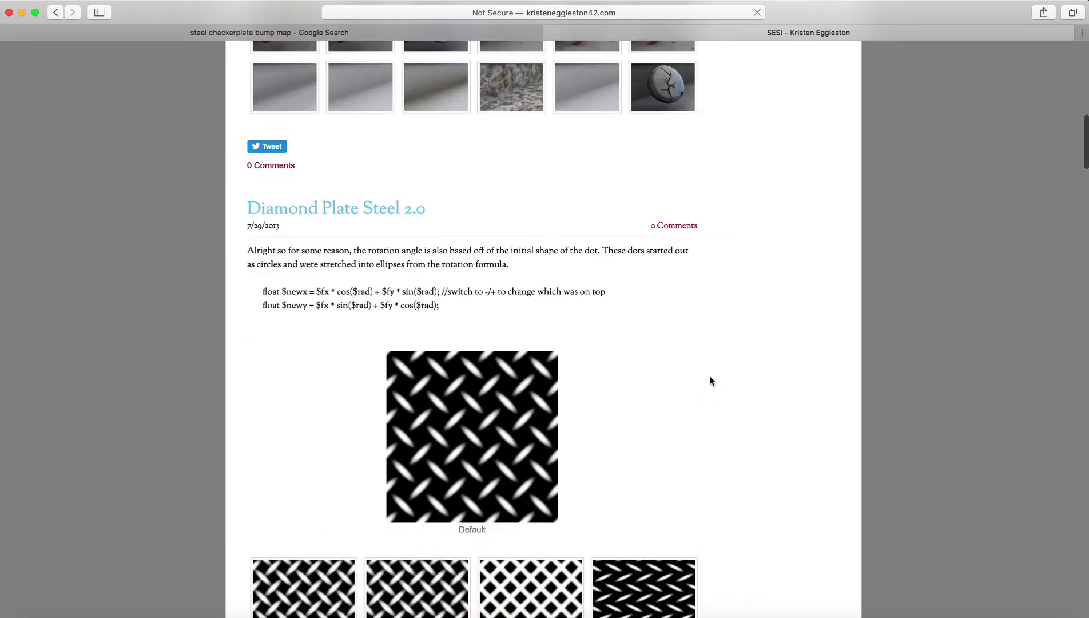
scroll(710, 380, "down", 3)
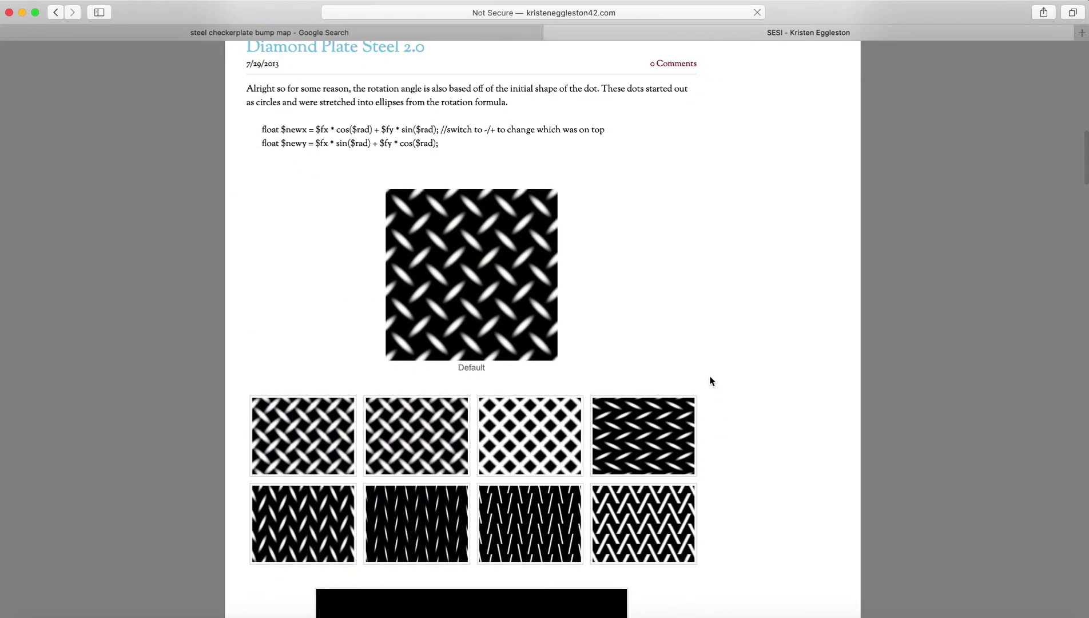
left_click(473, 290)
right_click(537, 293)
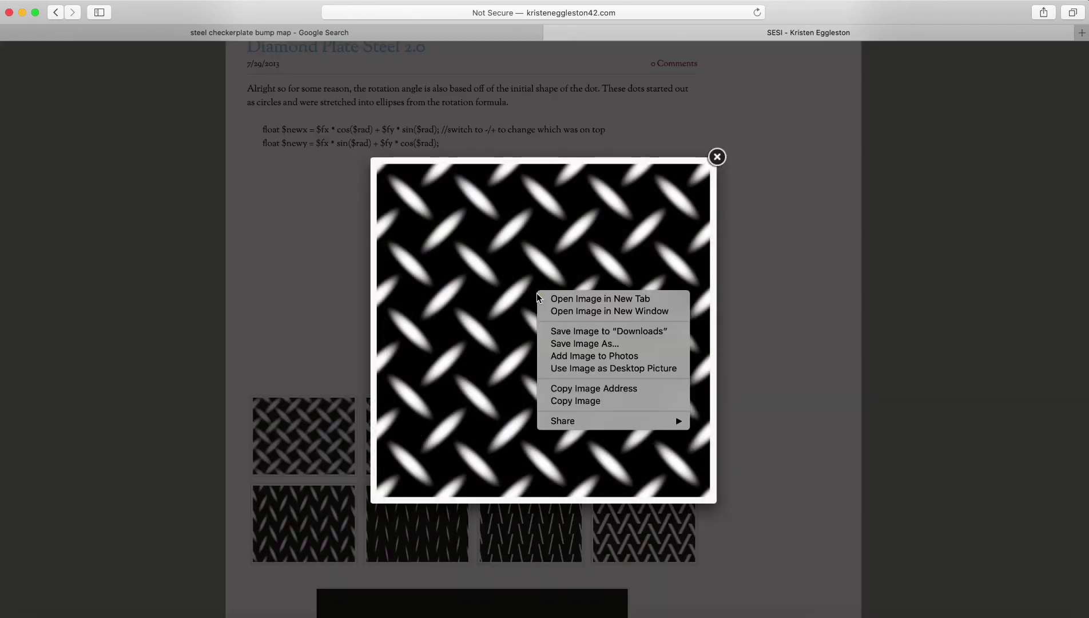
left_click(568, 334)
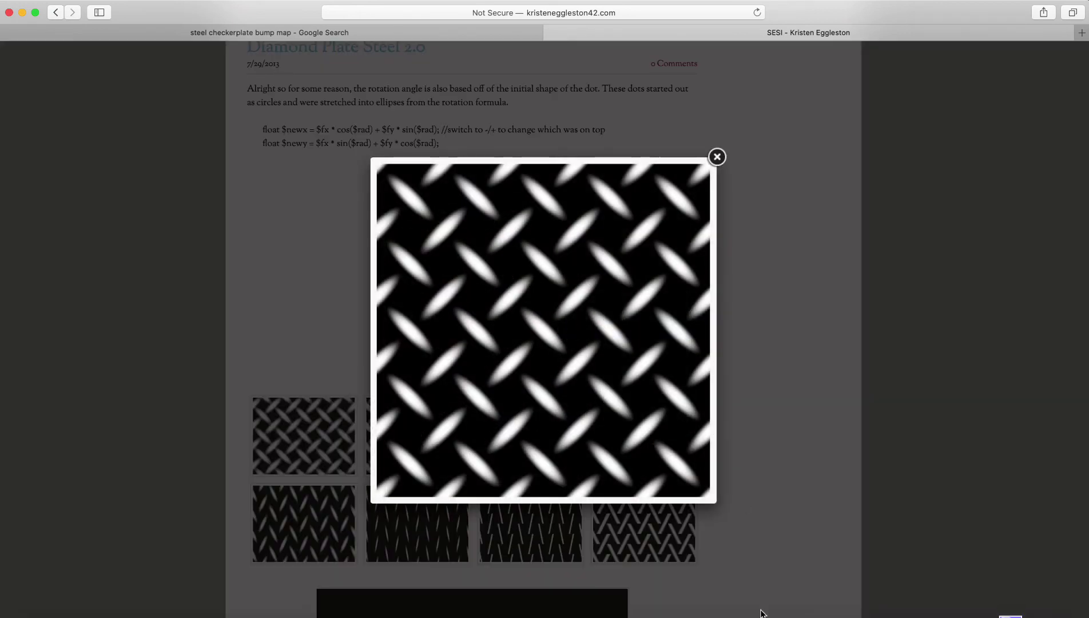
Step: Back in Fusion 360, open the Appearance settings for Component1:1
left_click(611, 608)
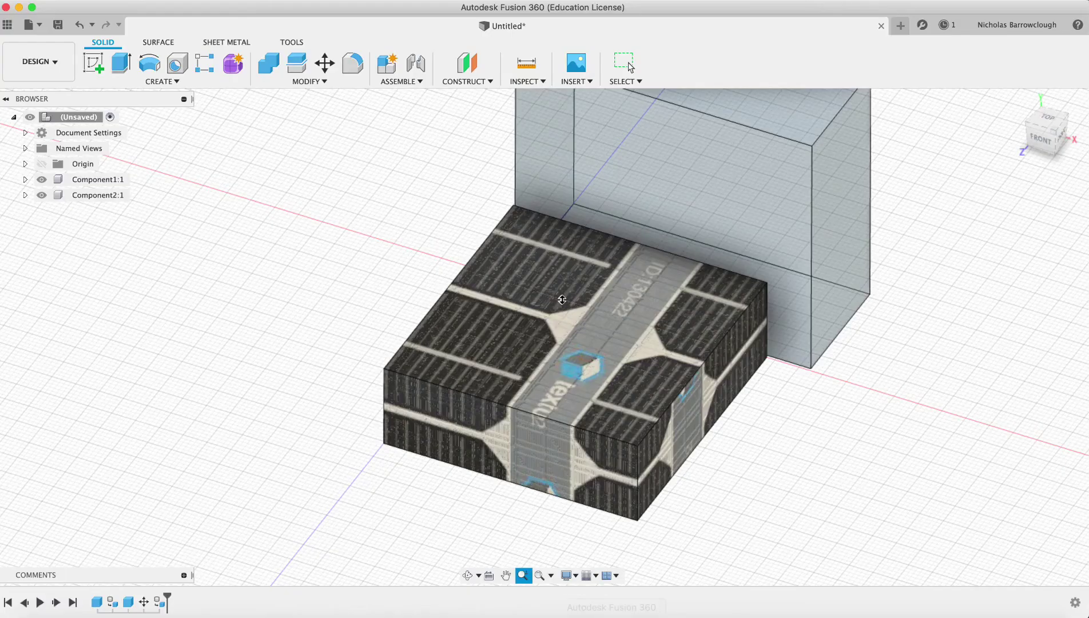
right_click(90, 182)
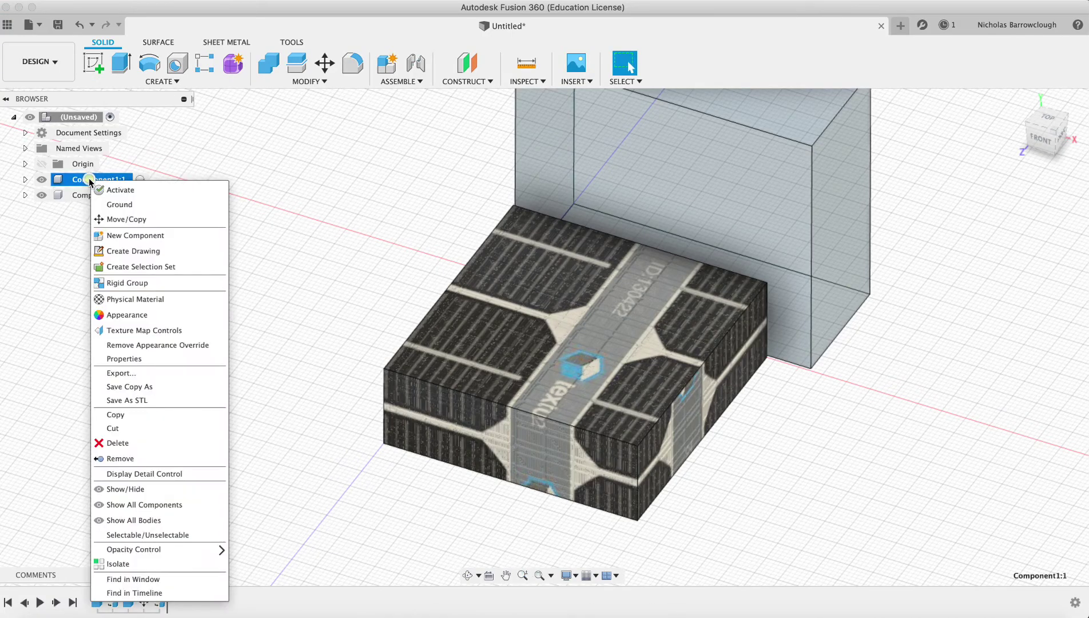
left_click(124, 315)
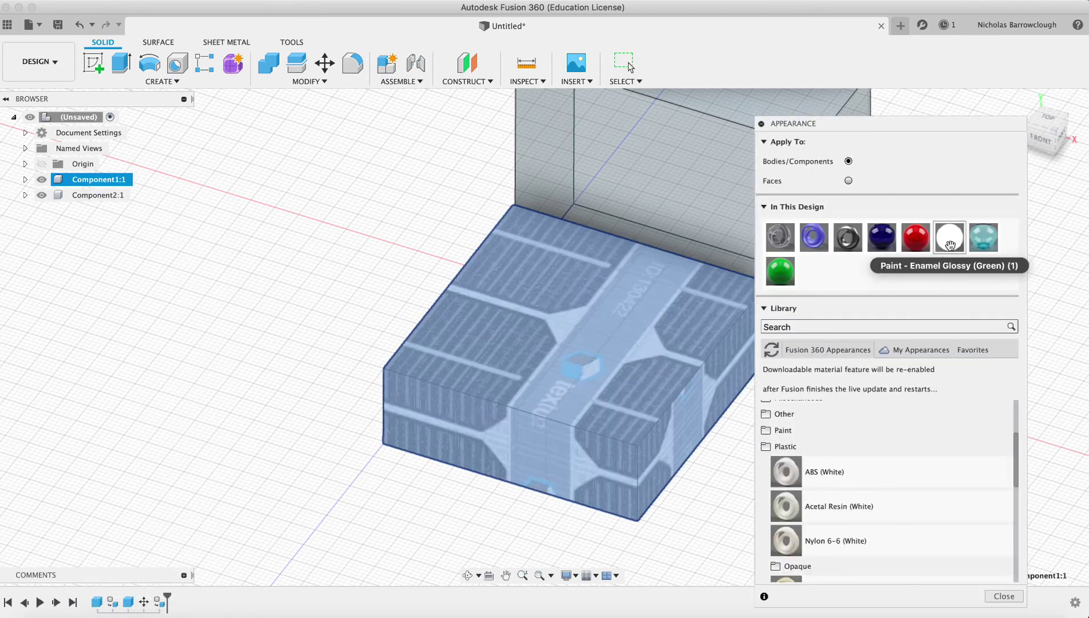
Step: Set Steel - Satin's colour to the 1434273_orig.jpeg image in the advanced material editor
right_click(844, 238)
left_click(863, 241)
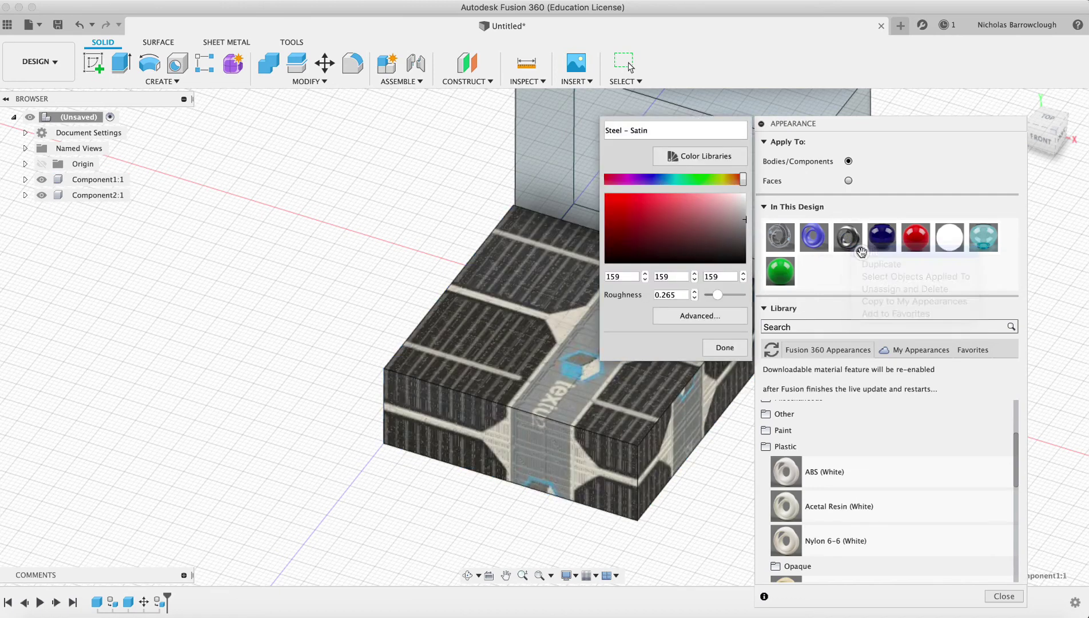
left_click(712, 315)
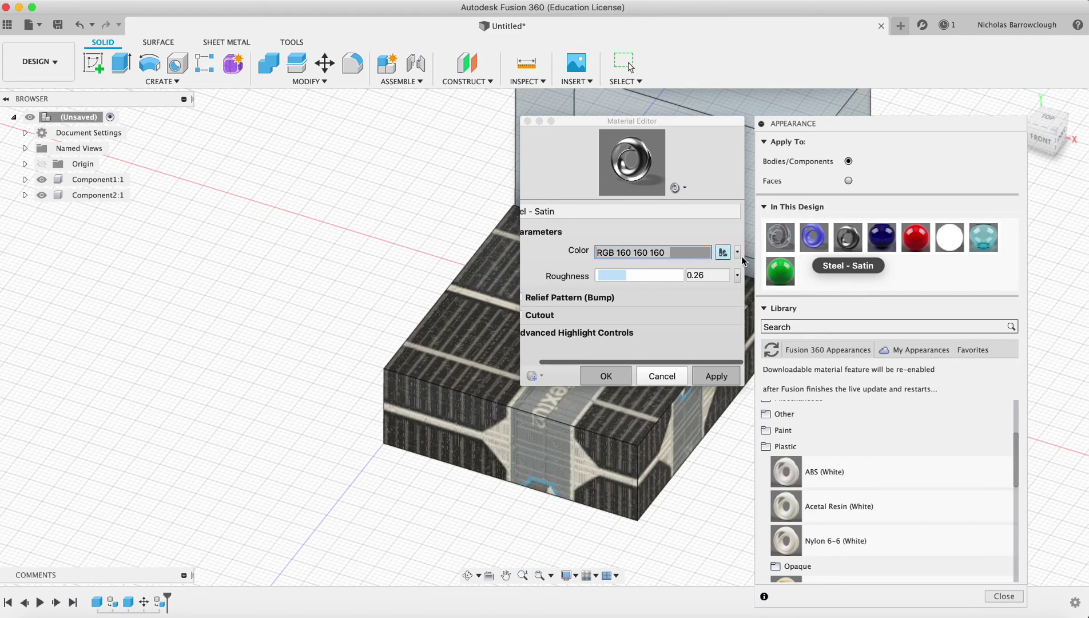
left_click(737, 252)
left_click(698, 281)
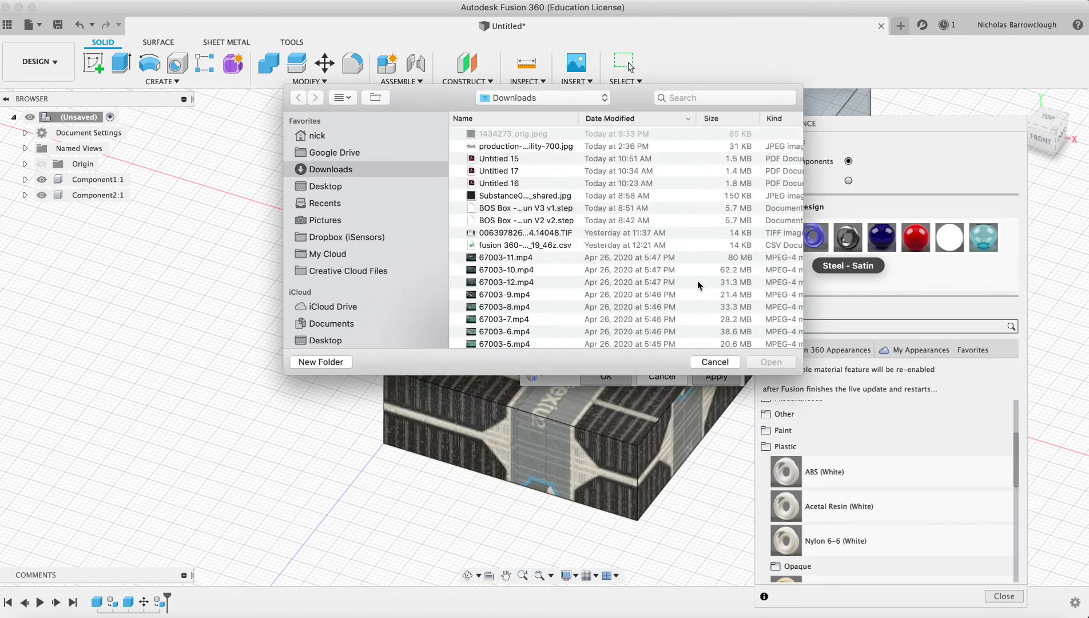
double_click(502, 135)
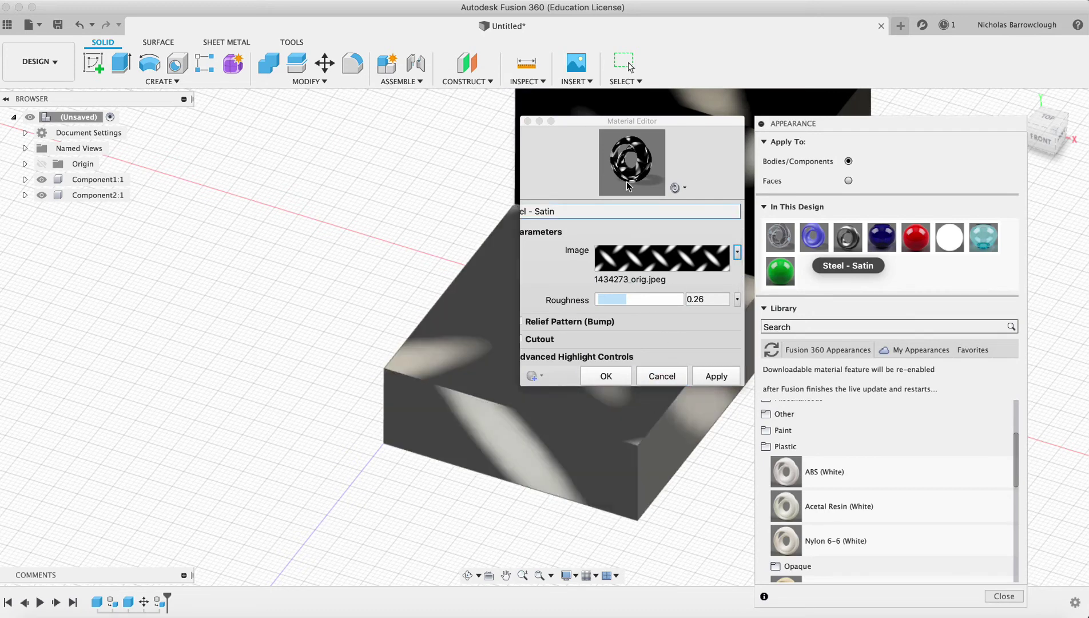
left_click_drag(658, 124, 275, 183)
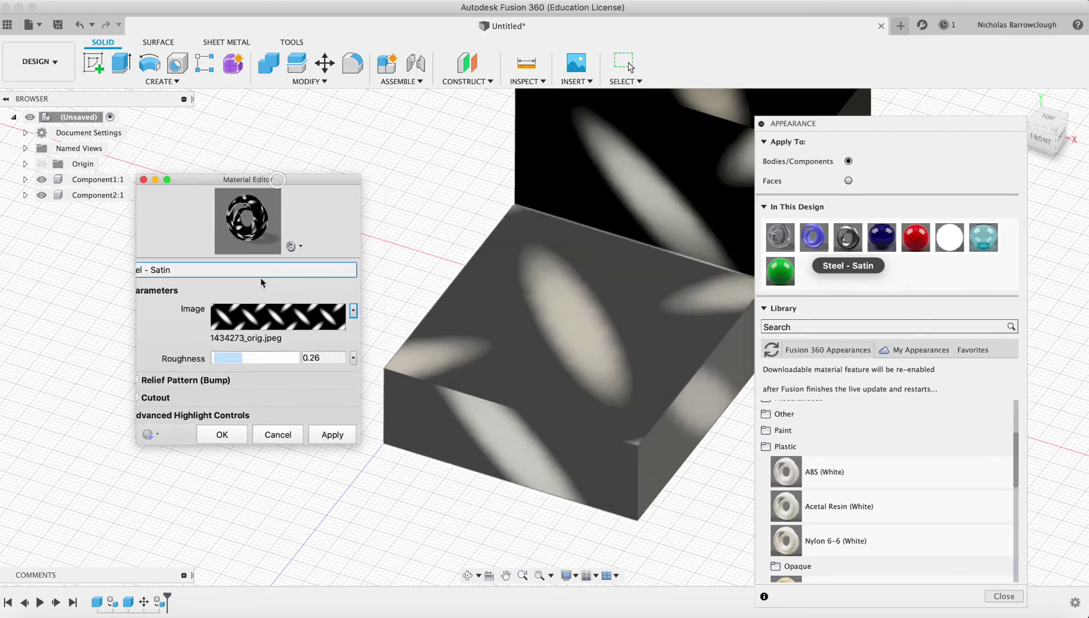
left_click(353, 312)
left_click(311, 339)
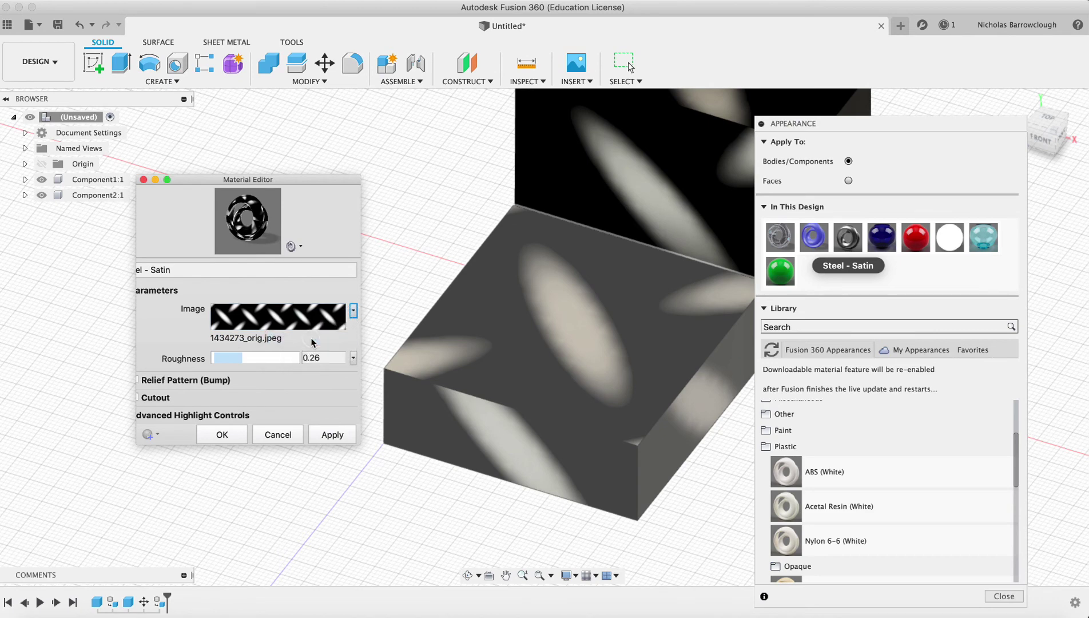
Step: Set the diamond-plate texture sample width to 25 mm (about 20.07 mm tall) and close the Texture Editor
left_click(352, 309)
left_click(313, 354)
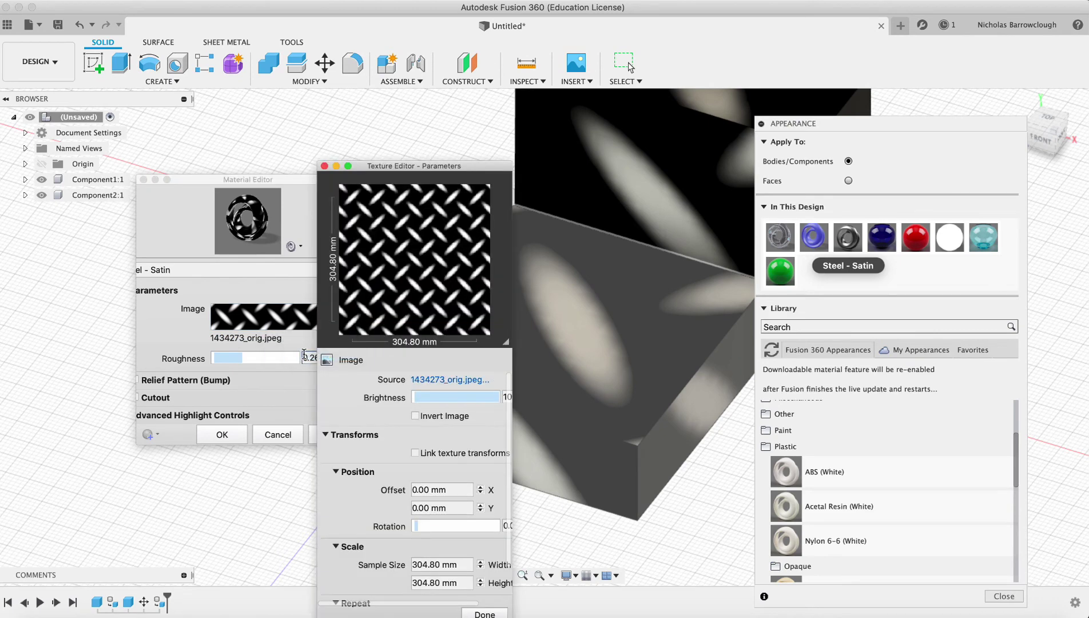
left_click_drag(452, 167, 286, 167)
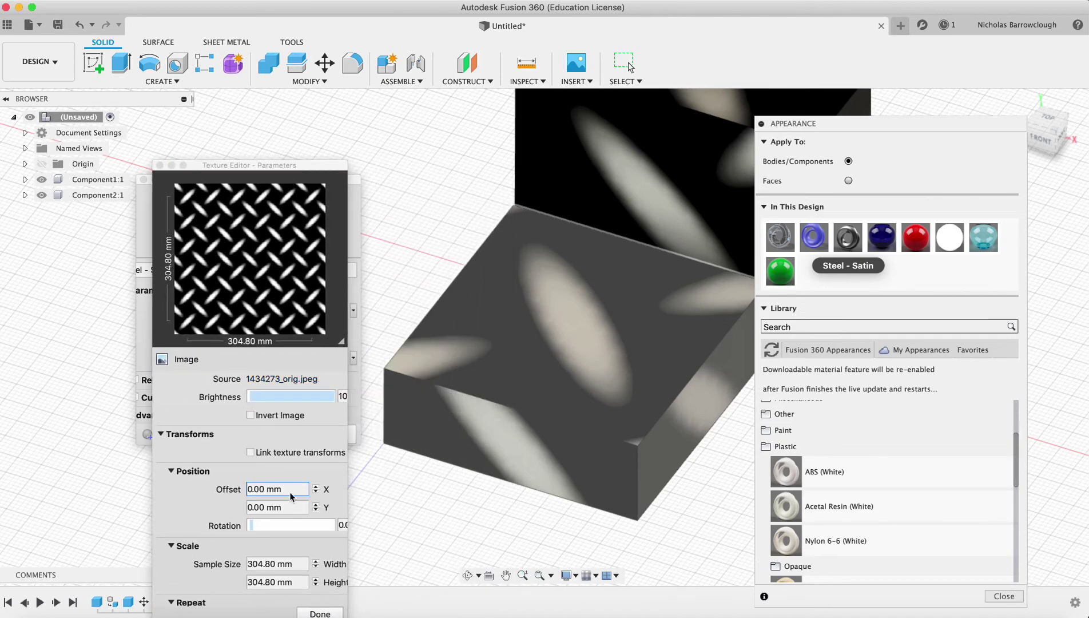
left_click(316, 566)
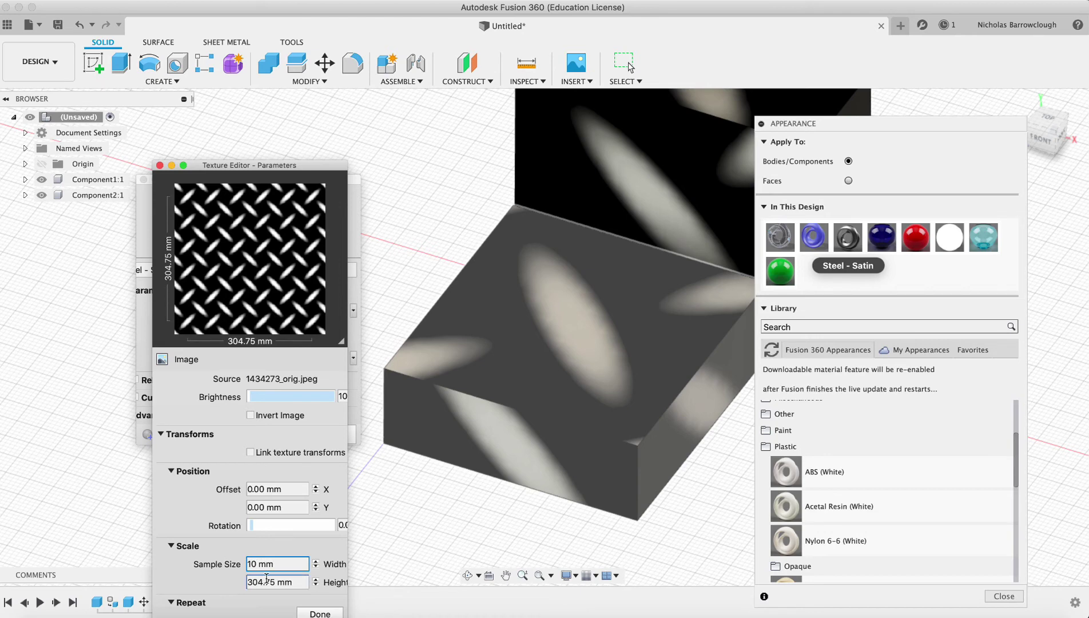
key("Tab")
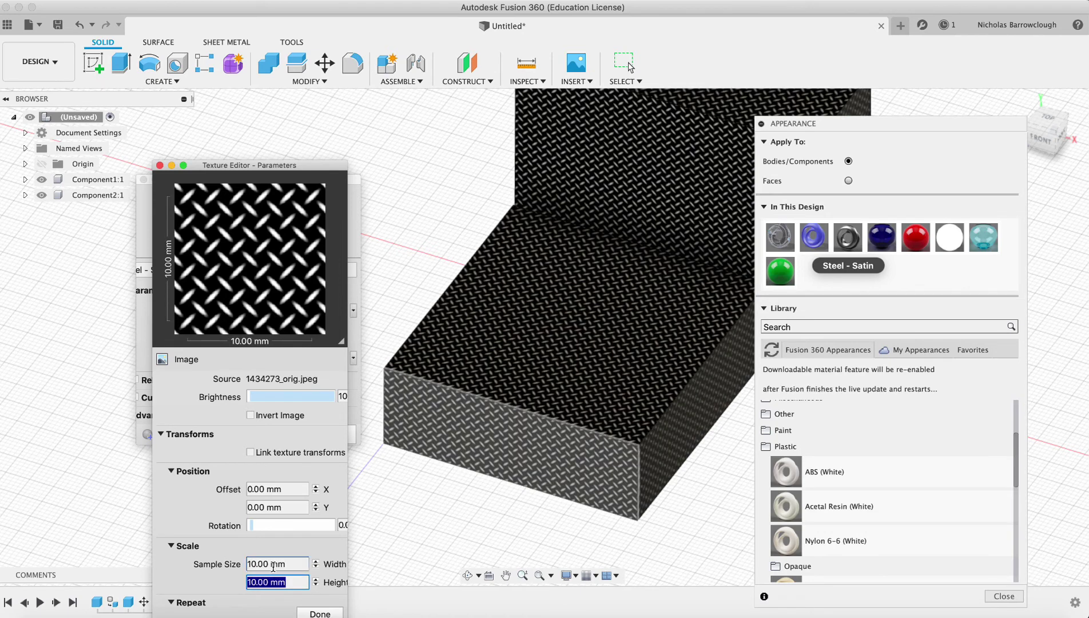
left_click_drag(264, 564, 233, 565)
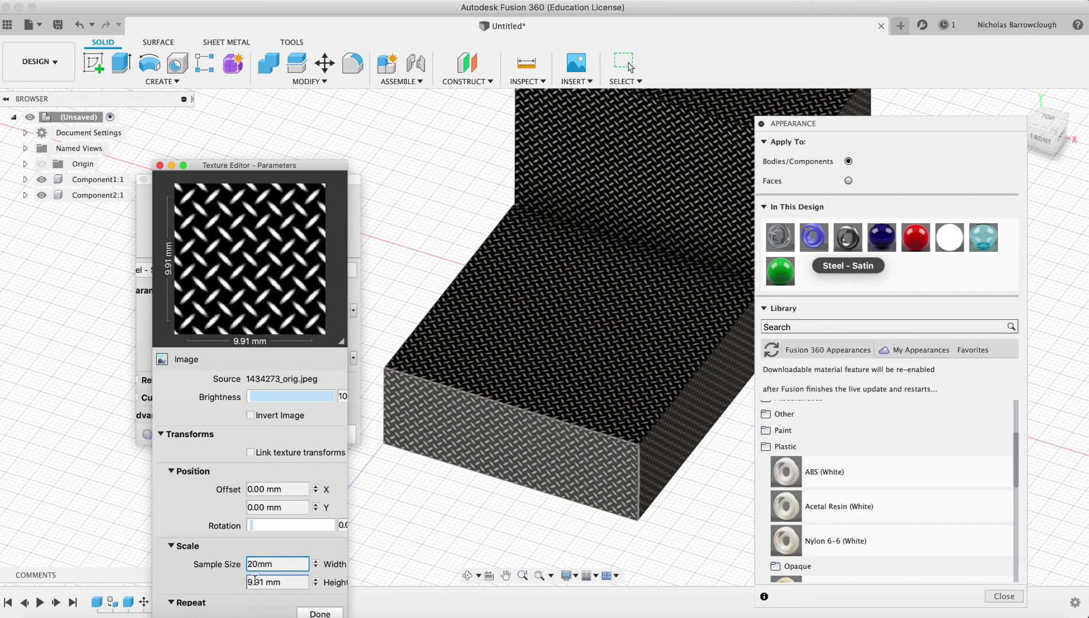
key("Tab")
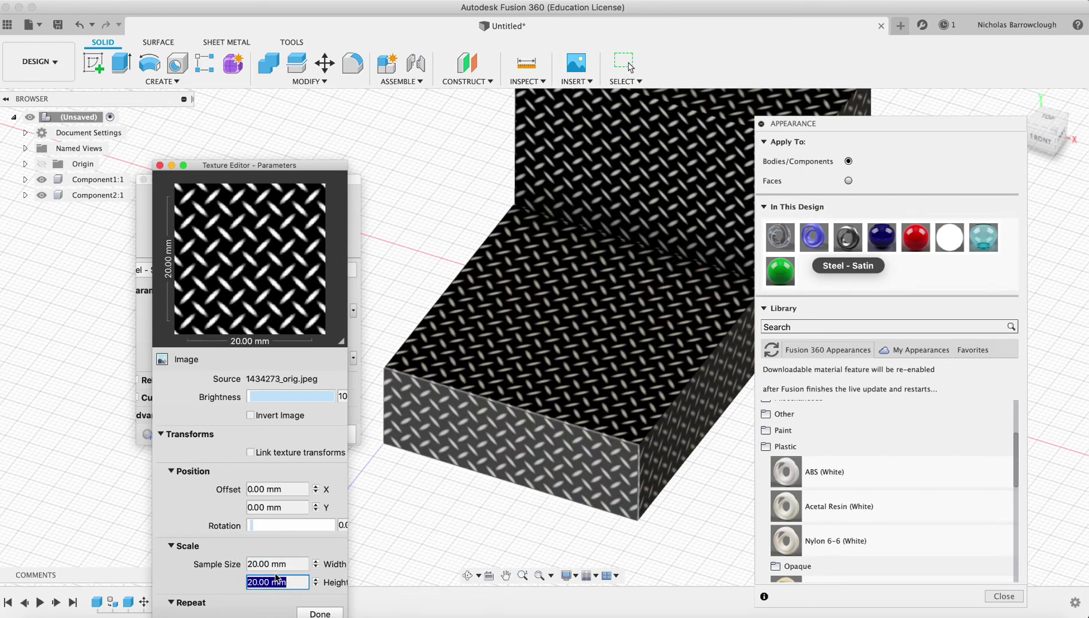
left_click_drag(271, 564, 244, 565)
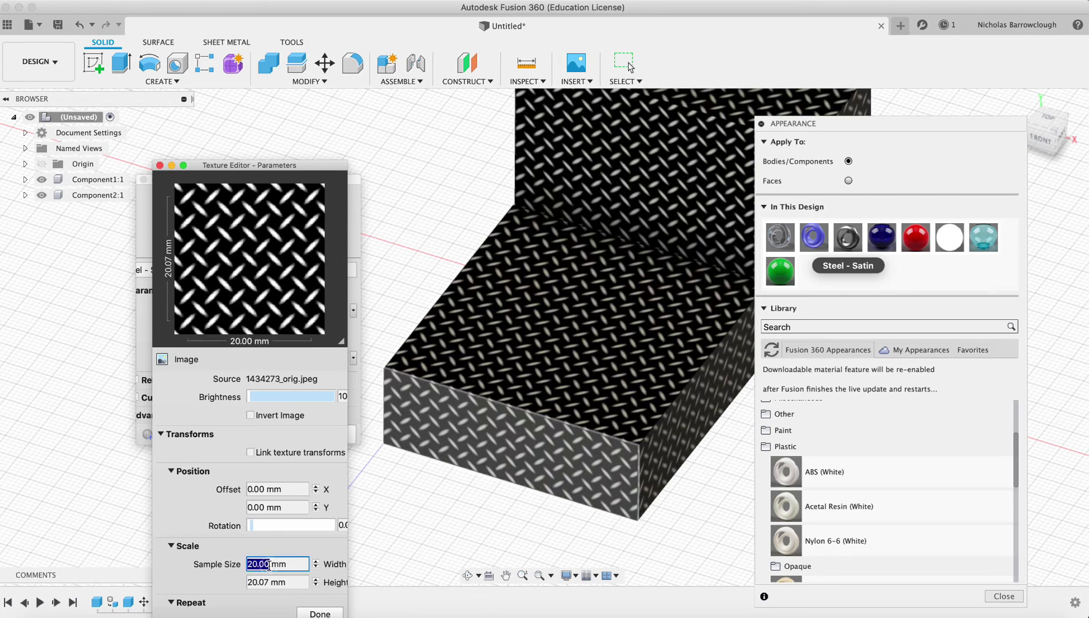
key("Tab")
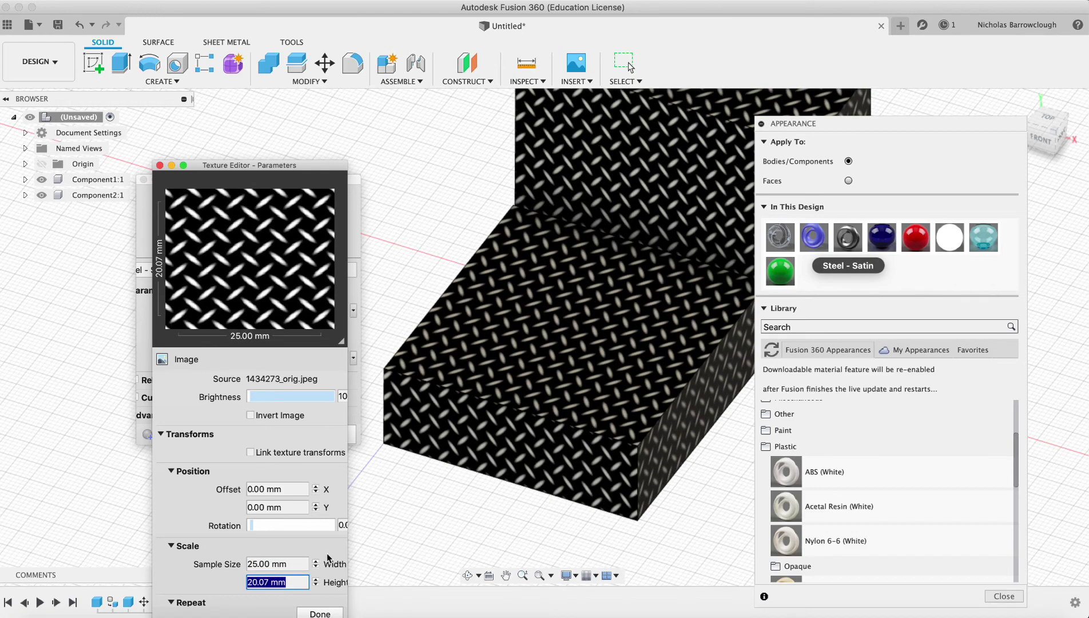
left_click(319, 612)
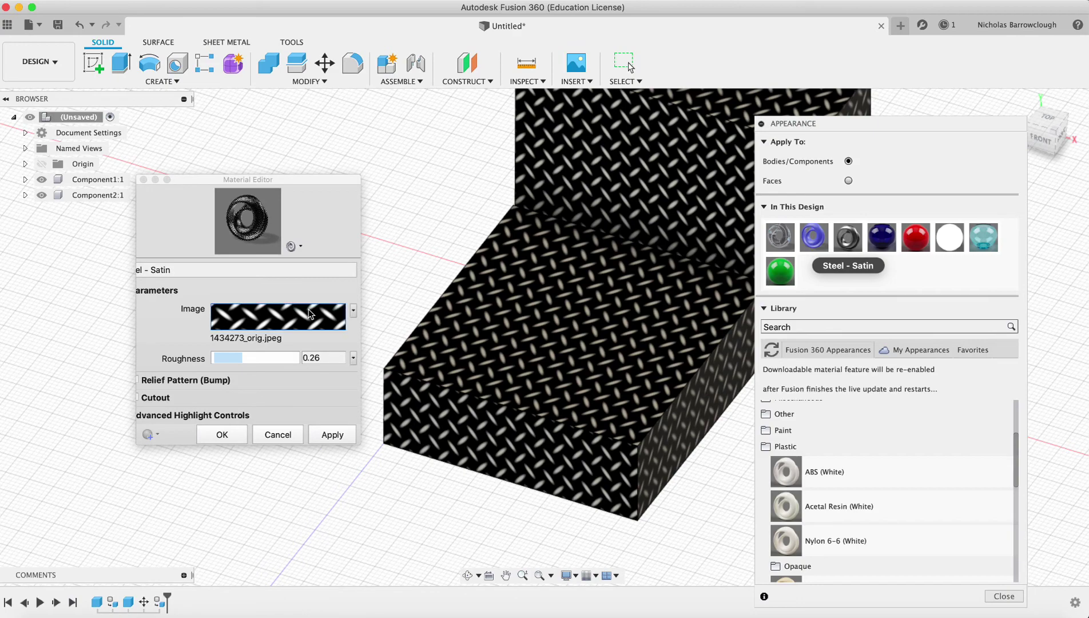
Step: Reopen Steel - Satin in the advanced material editor from Component1:1's appearance settings
left_click(468, 575)
left_click_drag(657, 321, 685, 307)
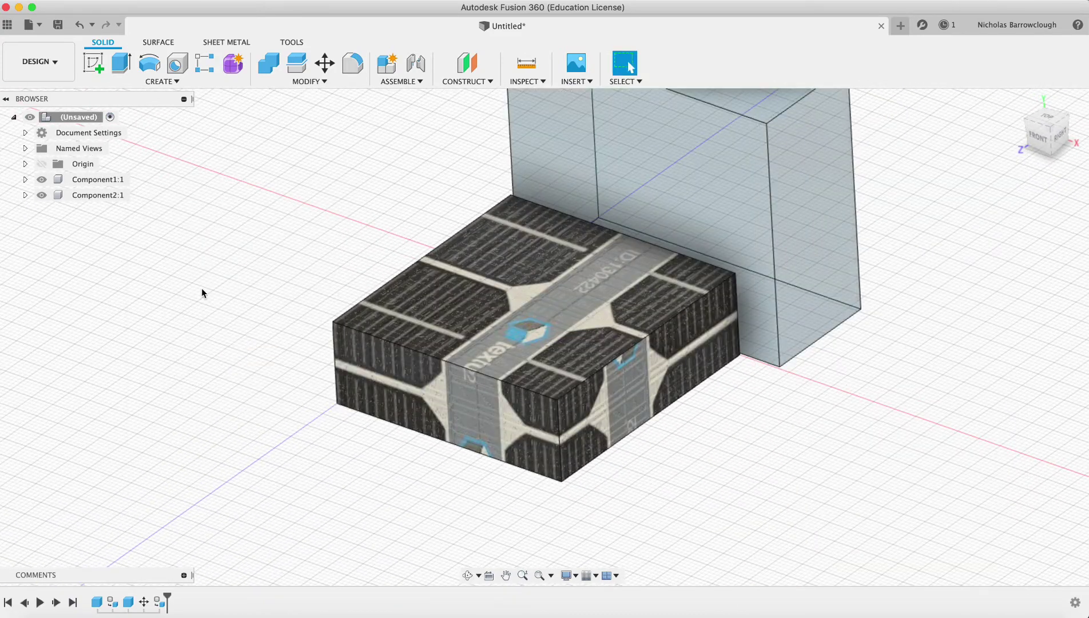
right_click(84, 181)
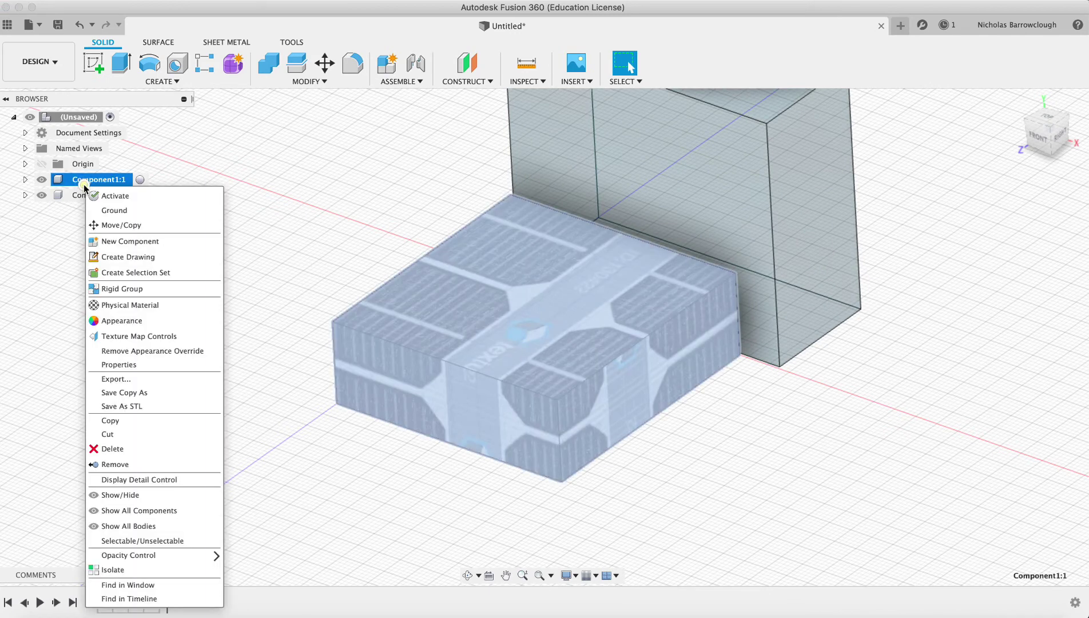
left_click(114, 320)
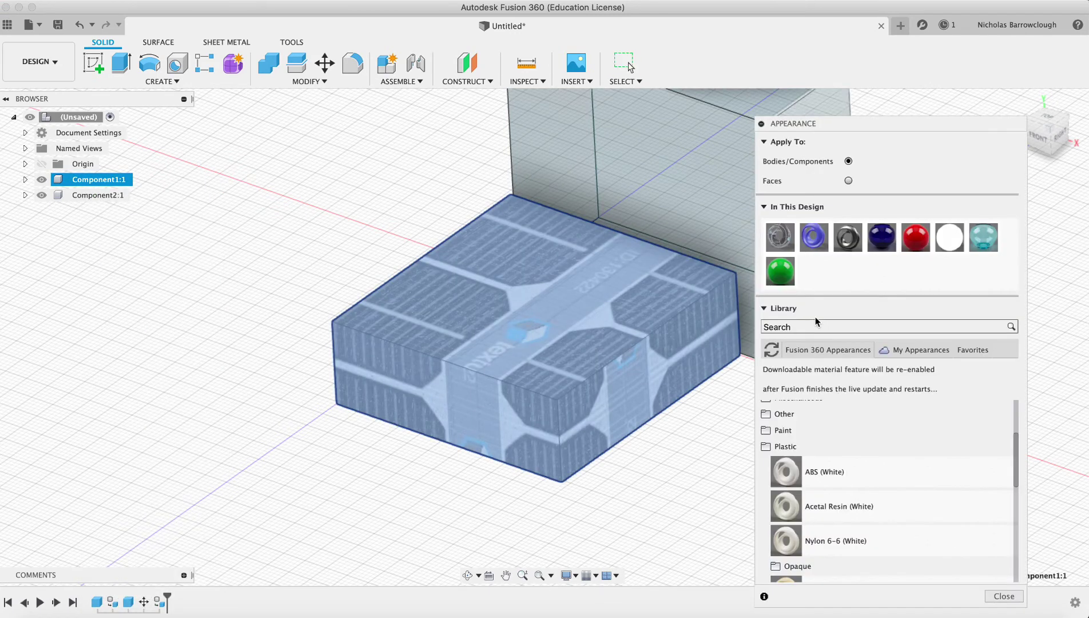
right_click(839, 239)
left_click(849, 246)
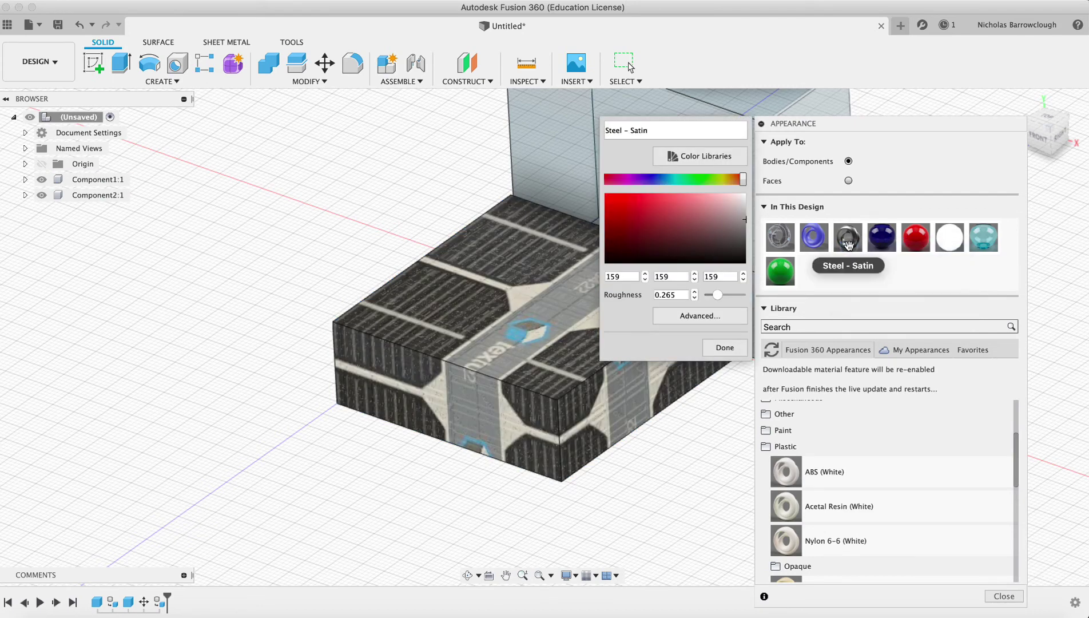
left_click(706, 317)
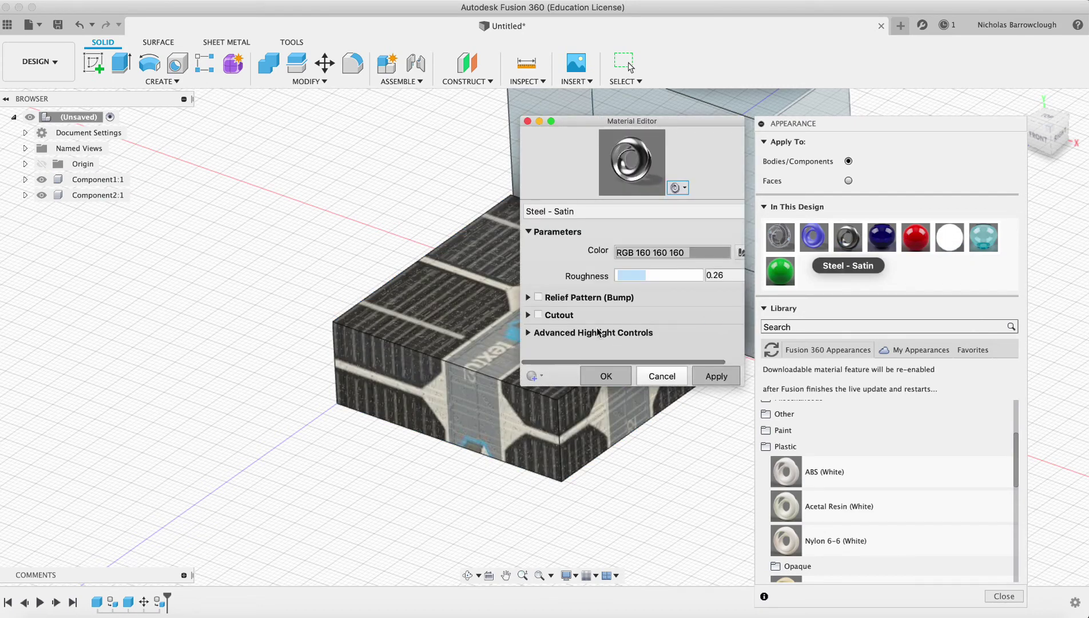
Step: Add a 1434273_orig.jpeg relief bump to Steel - Satin, apply it, and orbit the boxes
left_click(538, 297)
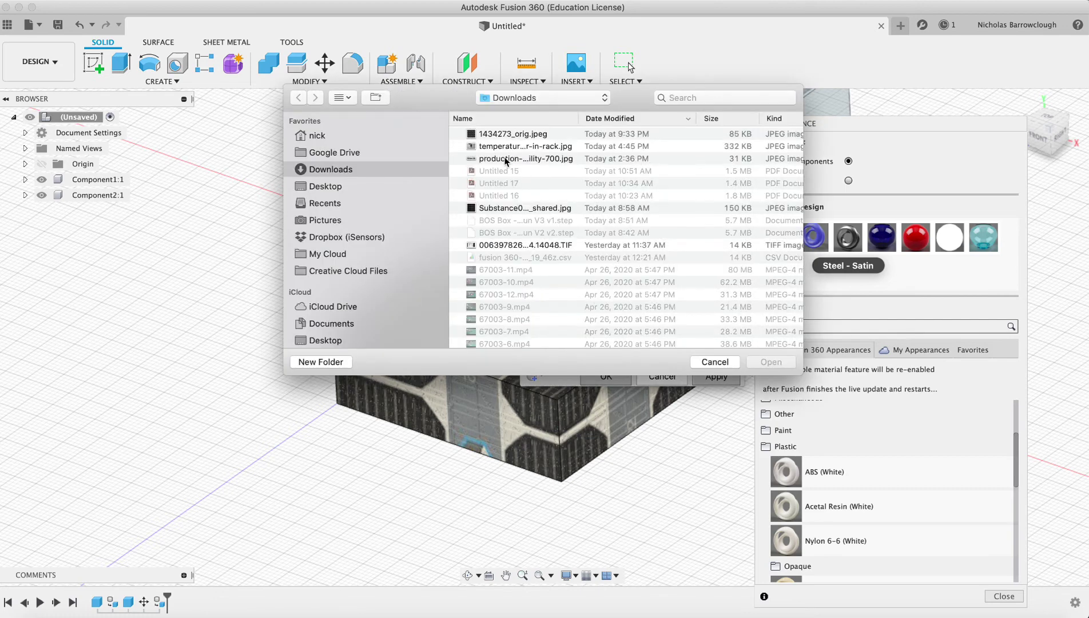
double_click(503, 136)
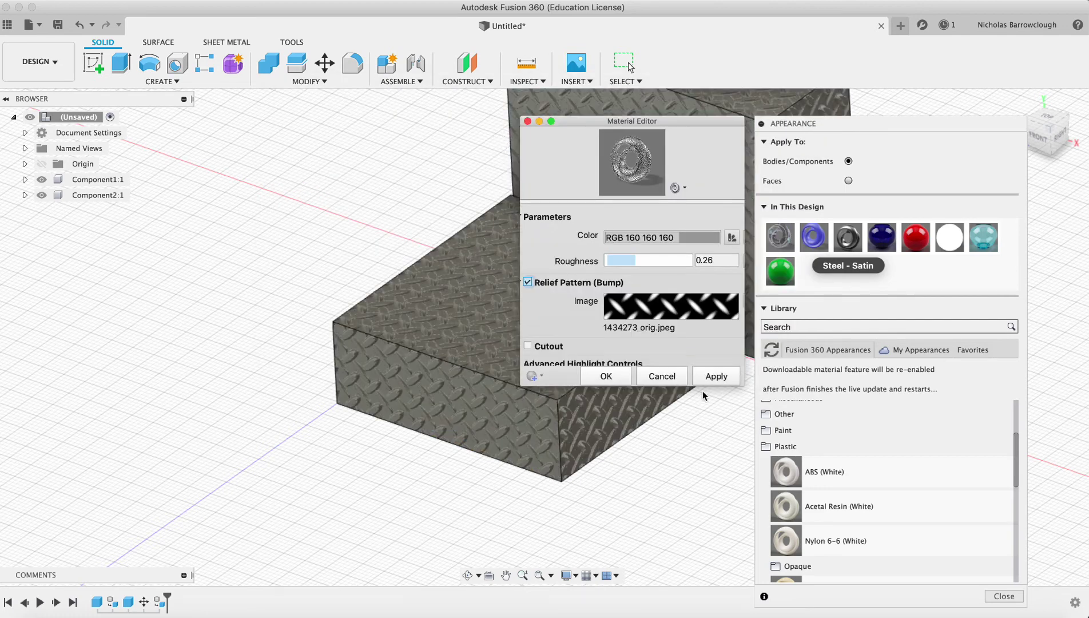
left_click(709, 378)
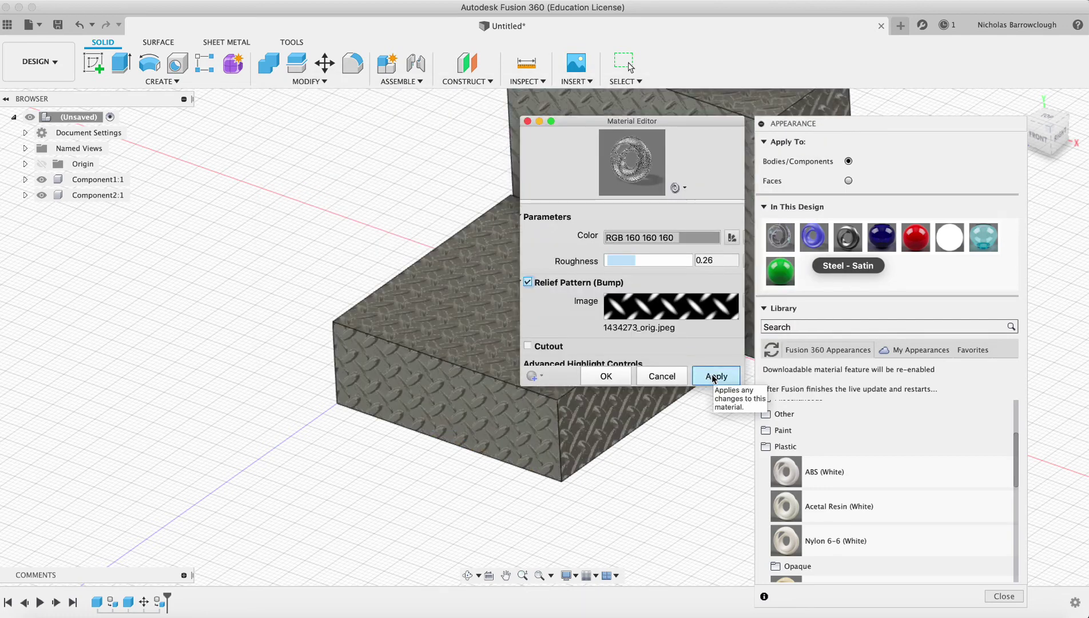
left_click(602, 376)
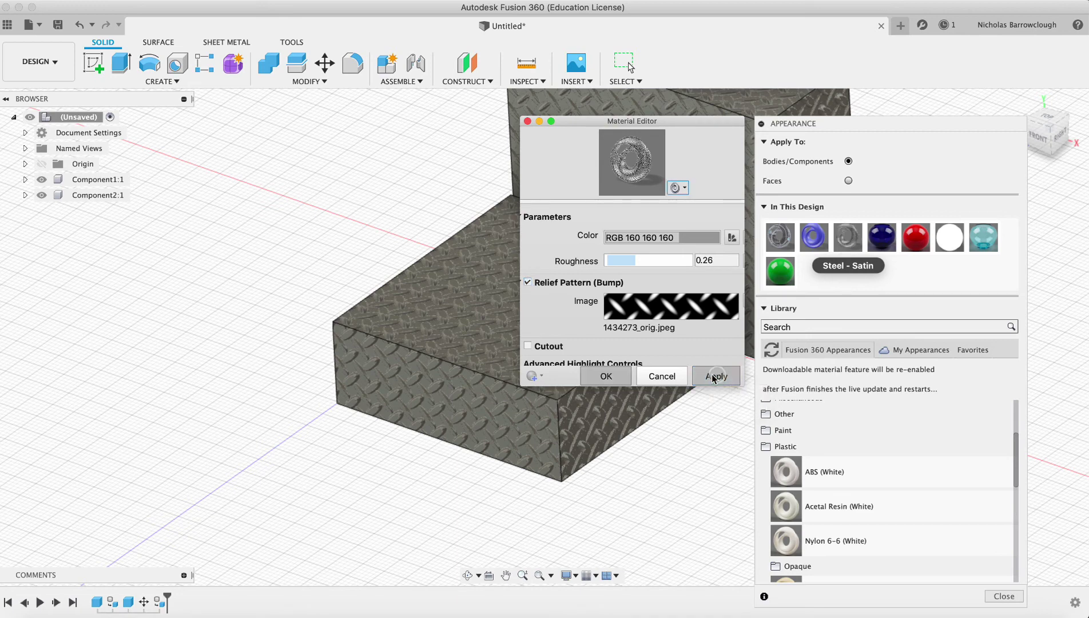
left_click(658, 376)
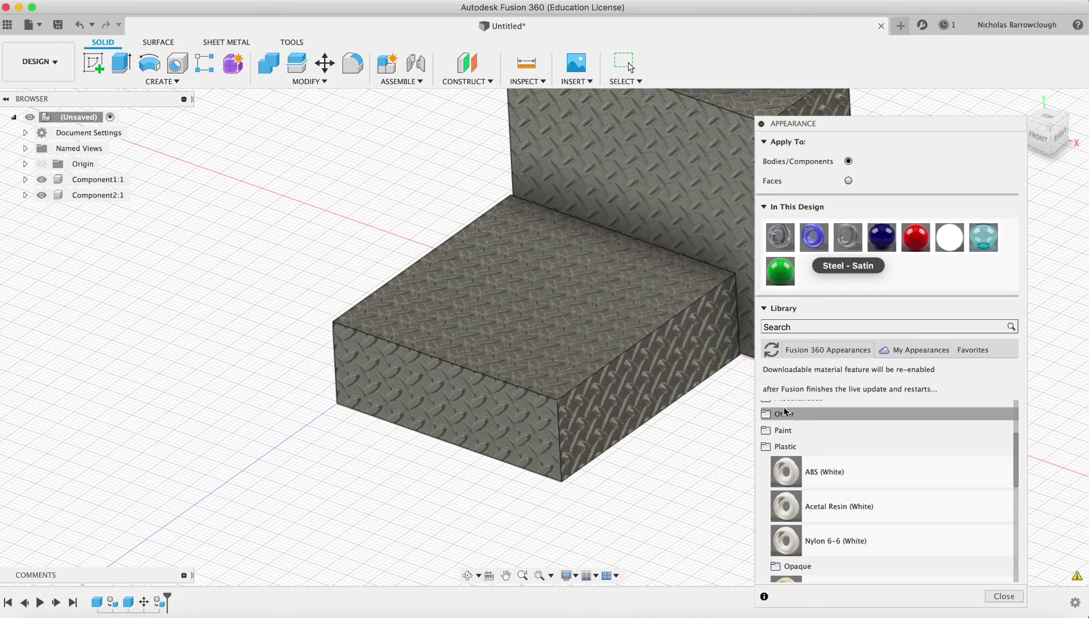
left_click(474, 574)
left_click_drag(491, 505, 586, 267)
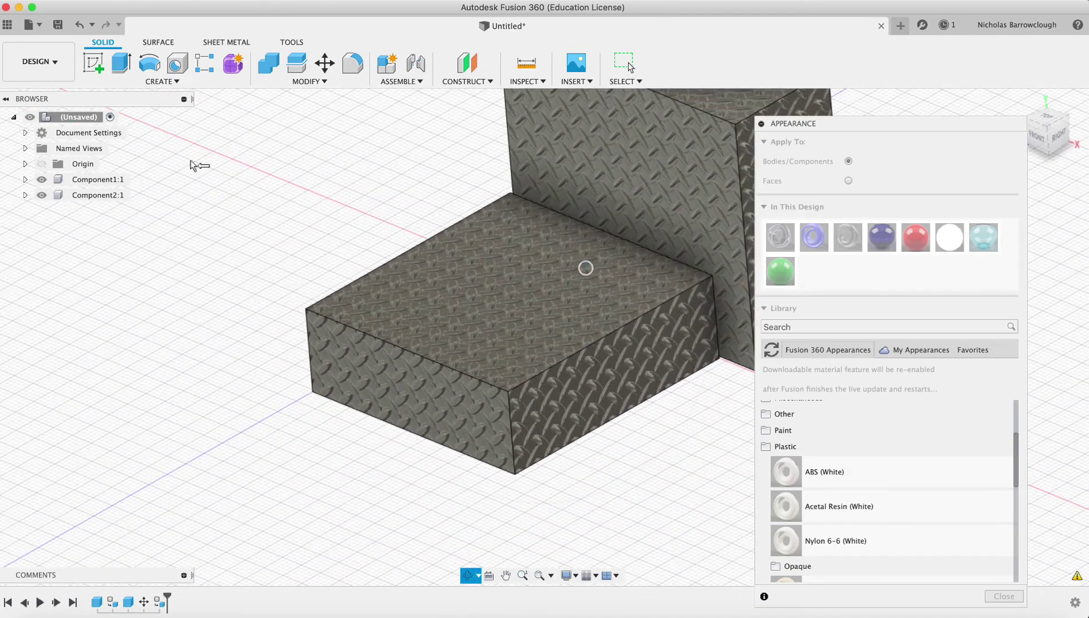
left_click(57, 63)
Step: Switch to RENDER and zoom and orbit to inspect the raised diamond-plate texture on both boxes
left_click(26, 89)
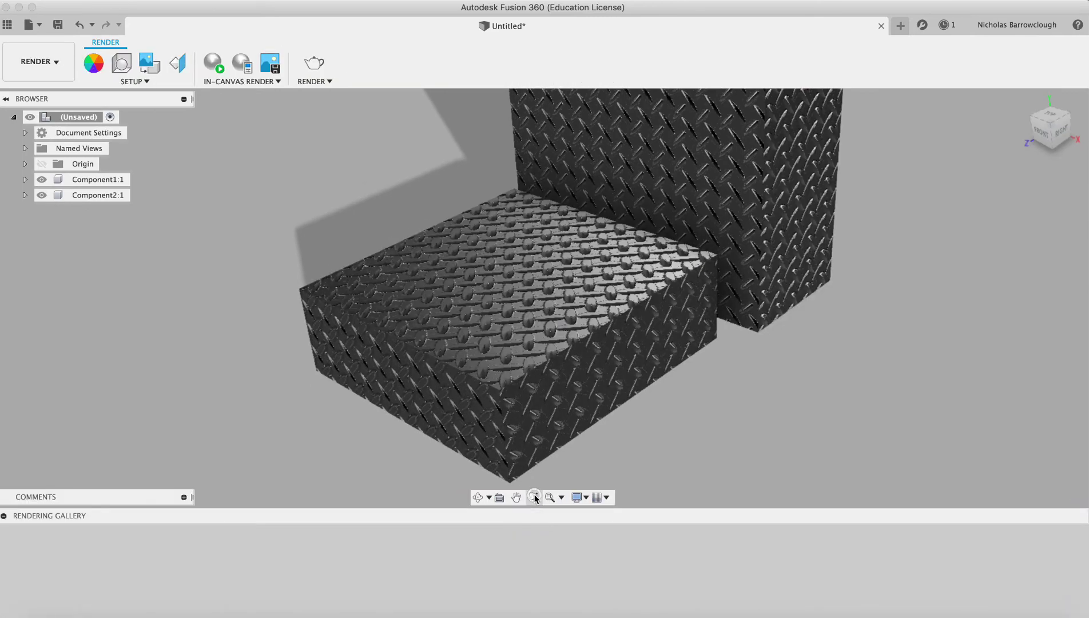
left_click(534, 497)
left_click_drag(537, 328, 538, 250)
left_click(478, 497)
left_click(533, 497)
left_click(478, 496)
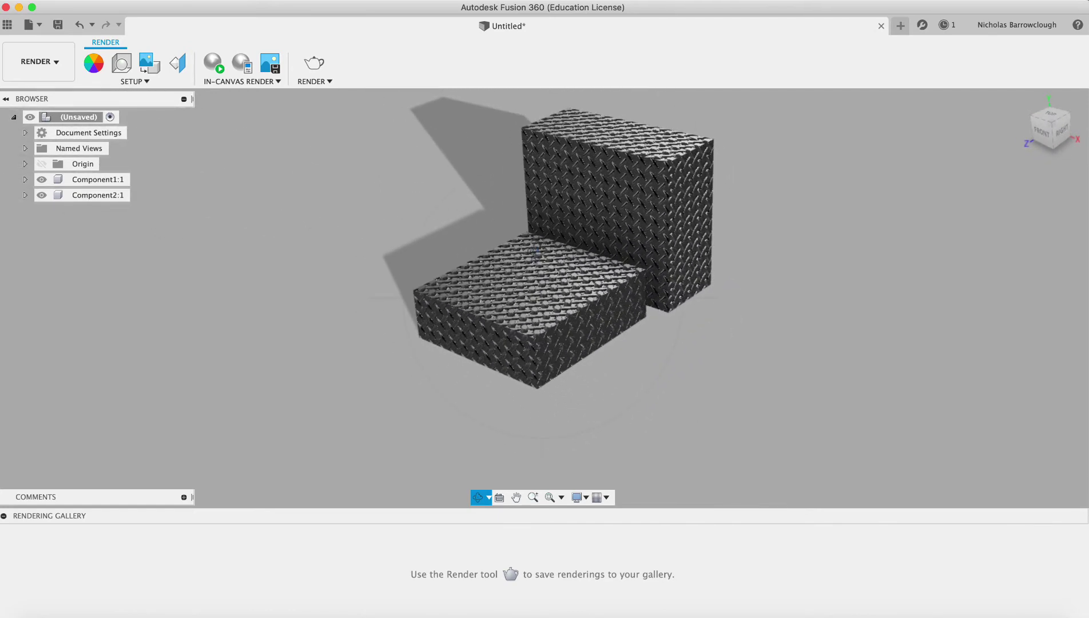
Step: Return to DESIGN and start inserting a decal from this computer
left_click(46, 62)
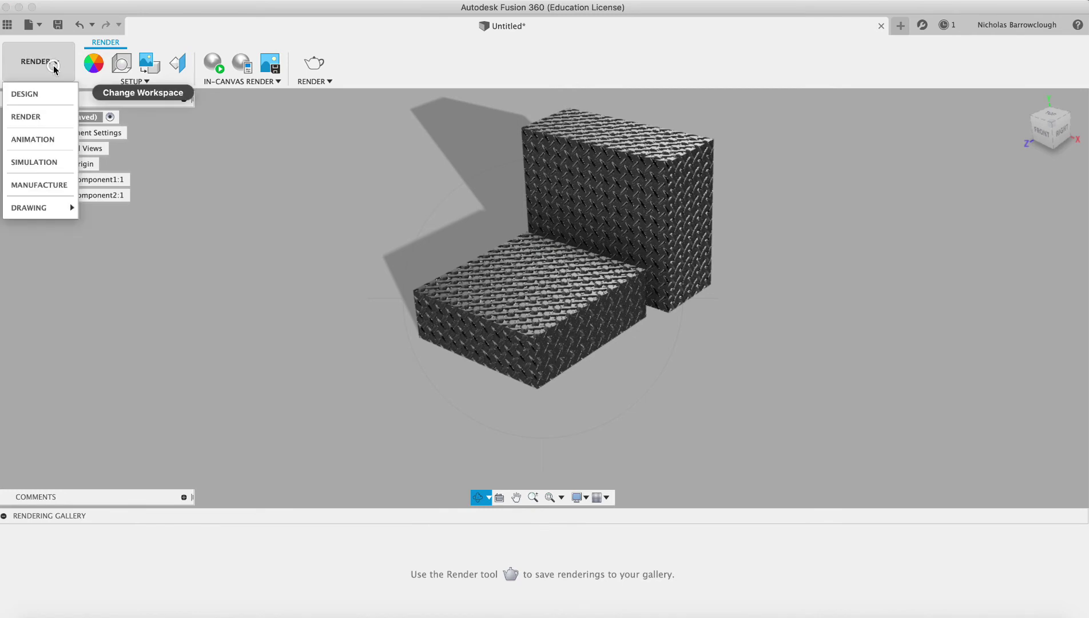
left_click(31, 92)
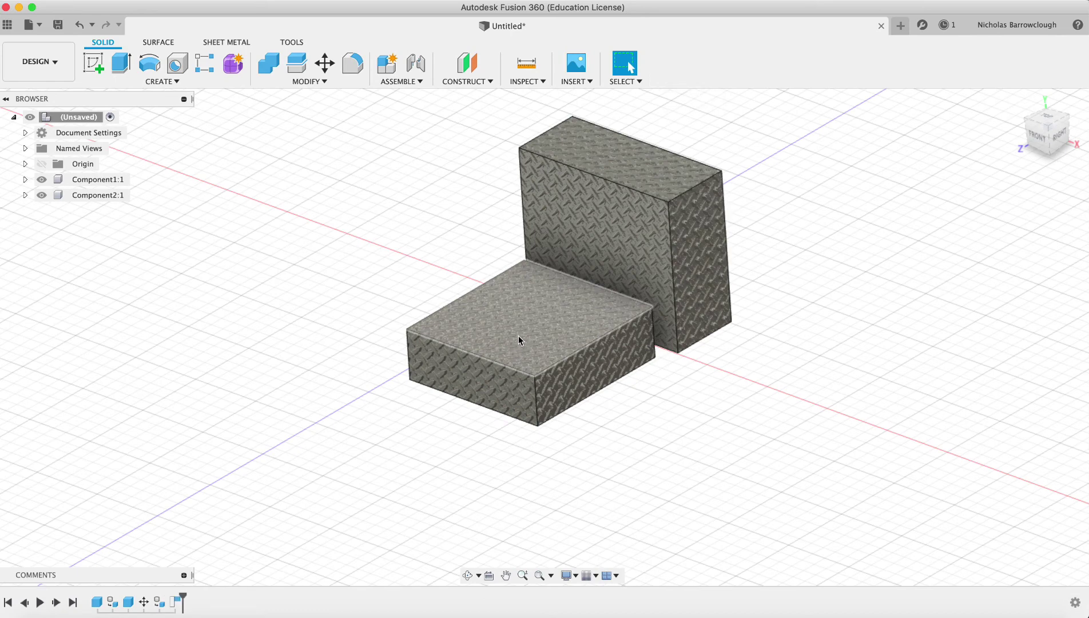
left_click(573, 84)
left_click(575, 110)
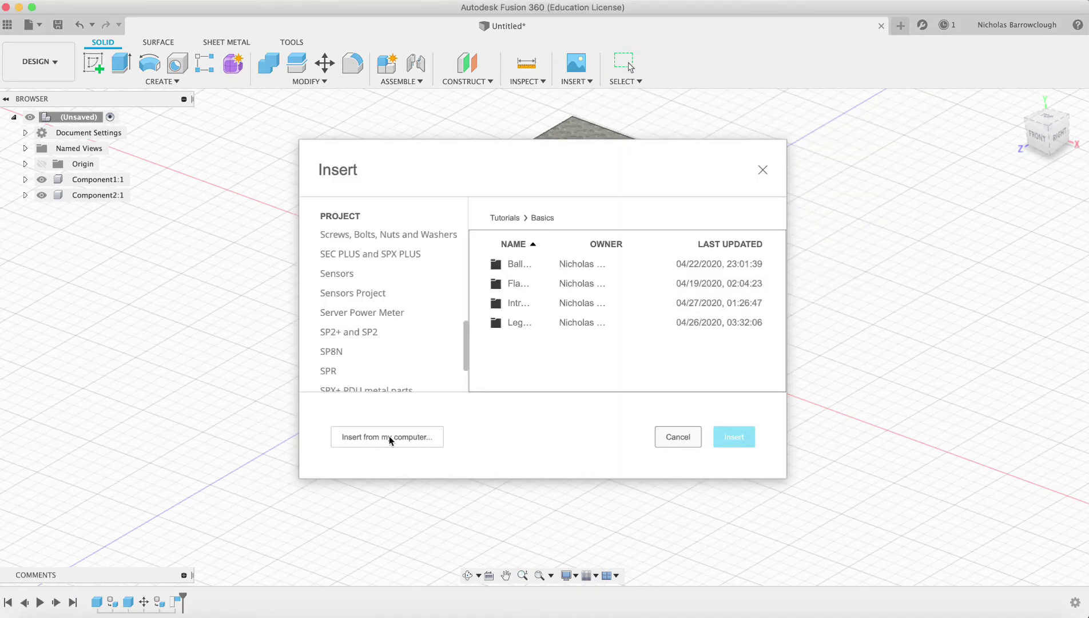
left_click(389, 438)
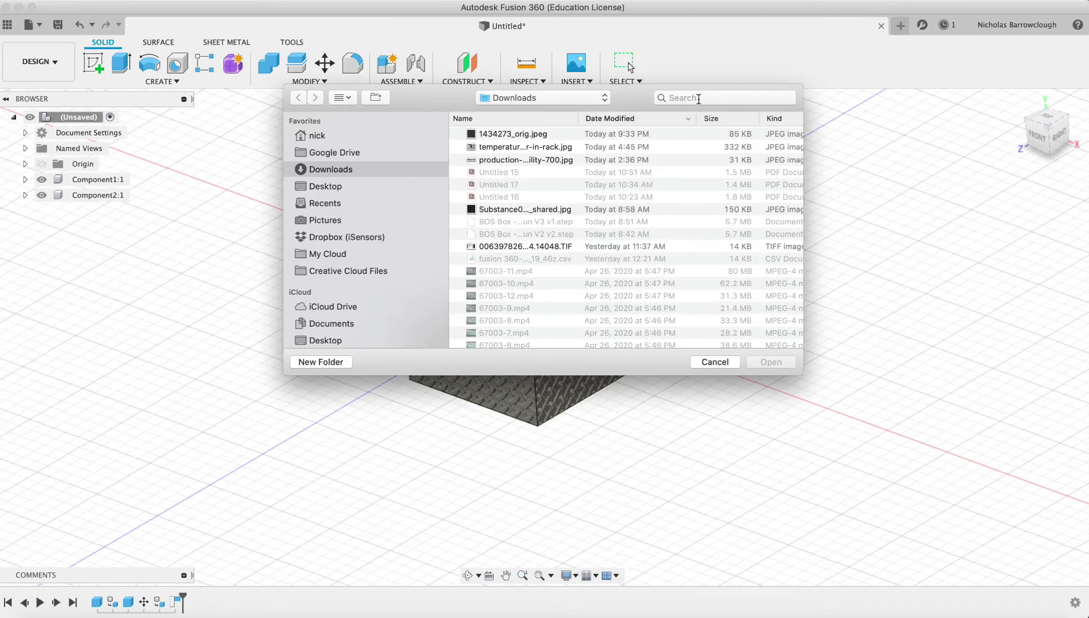
Step: Pick F360 logo.png from Dropbox > Fusion 360 Tutorials > Graphics as the decal image
scroll(539, 241, "down", 3)
scroll(542, 243, "up", 3)
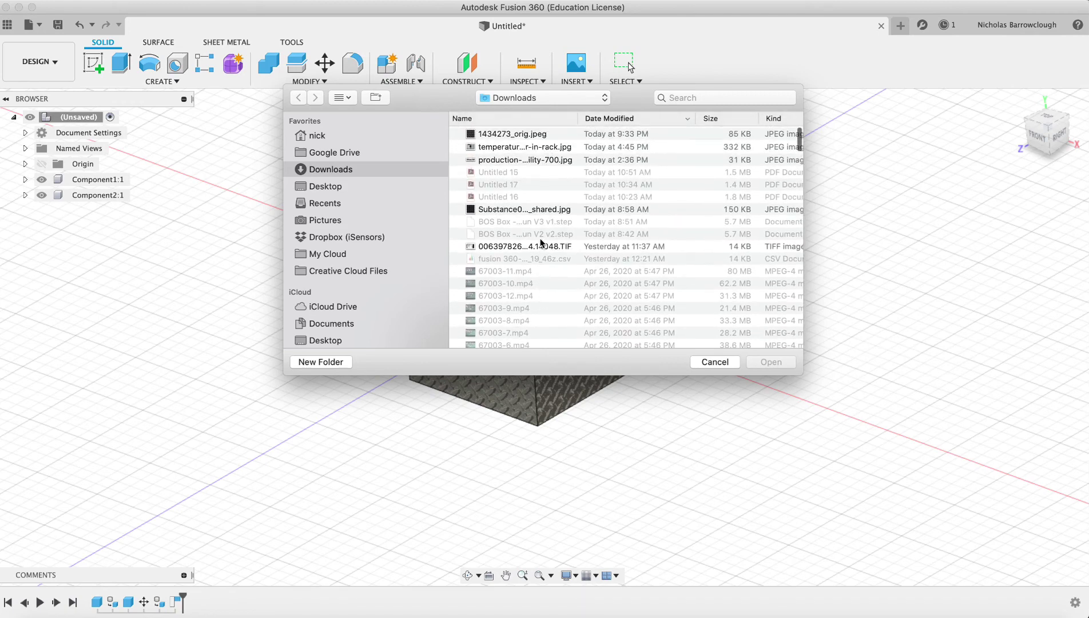
left_click(334, 237)
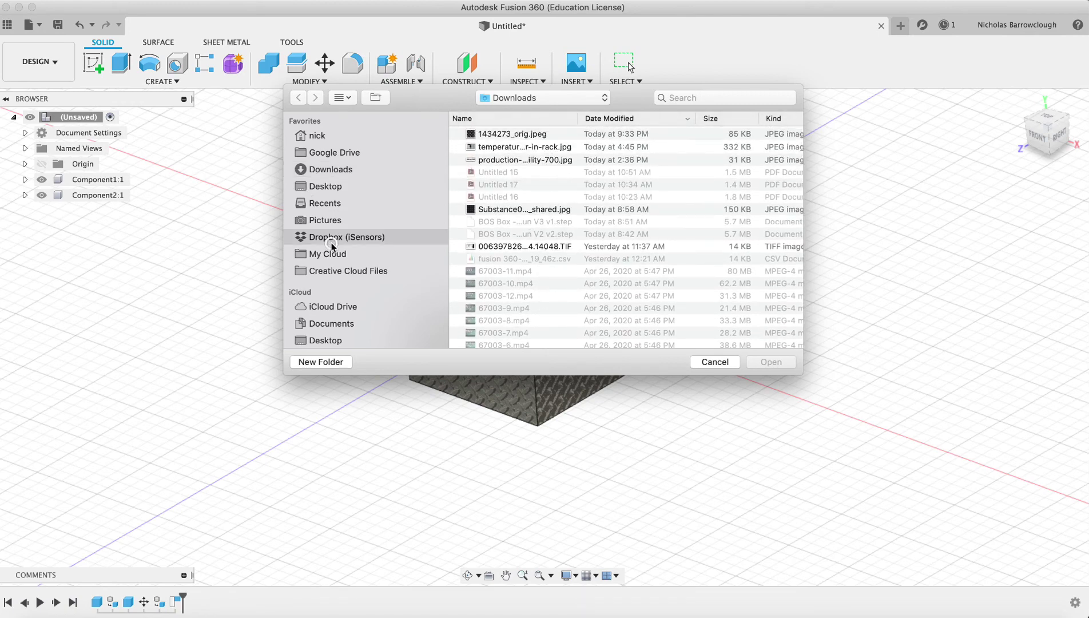
double_click(505, 146)
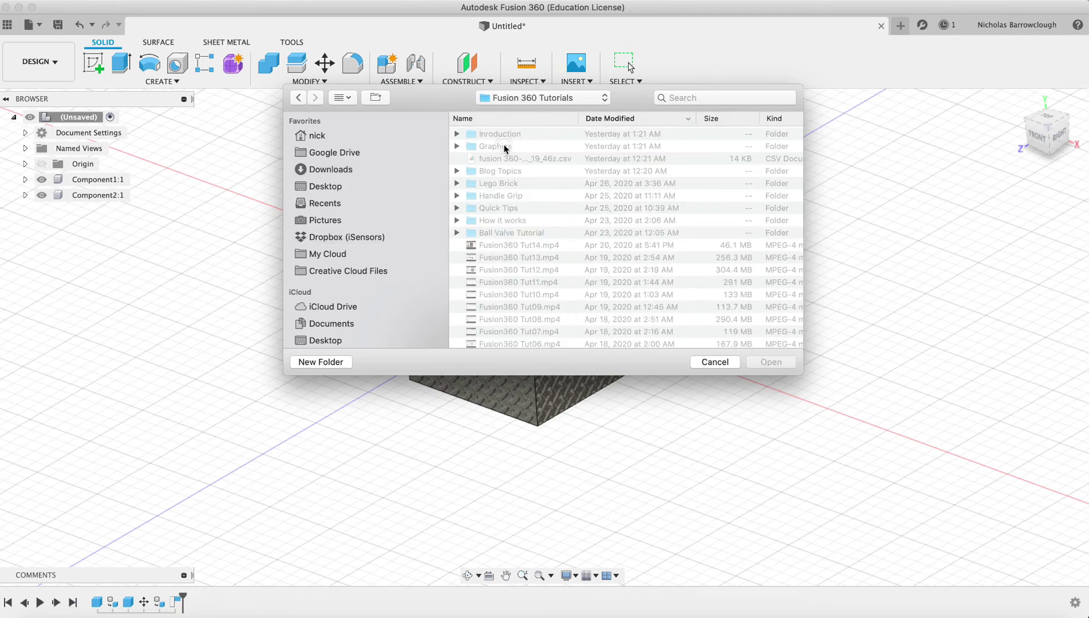
double_click(498, 147)
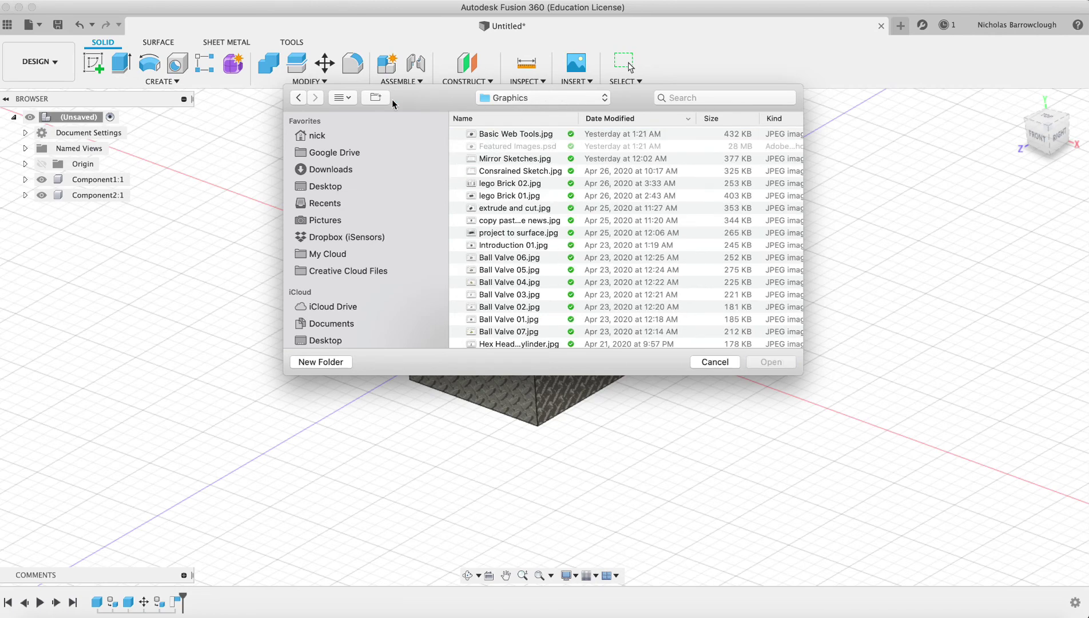
left_click(346, 97)
left_click(352, 144)
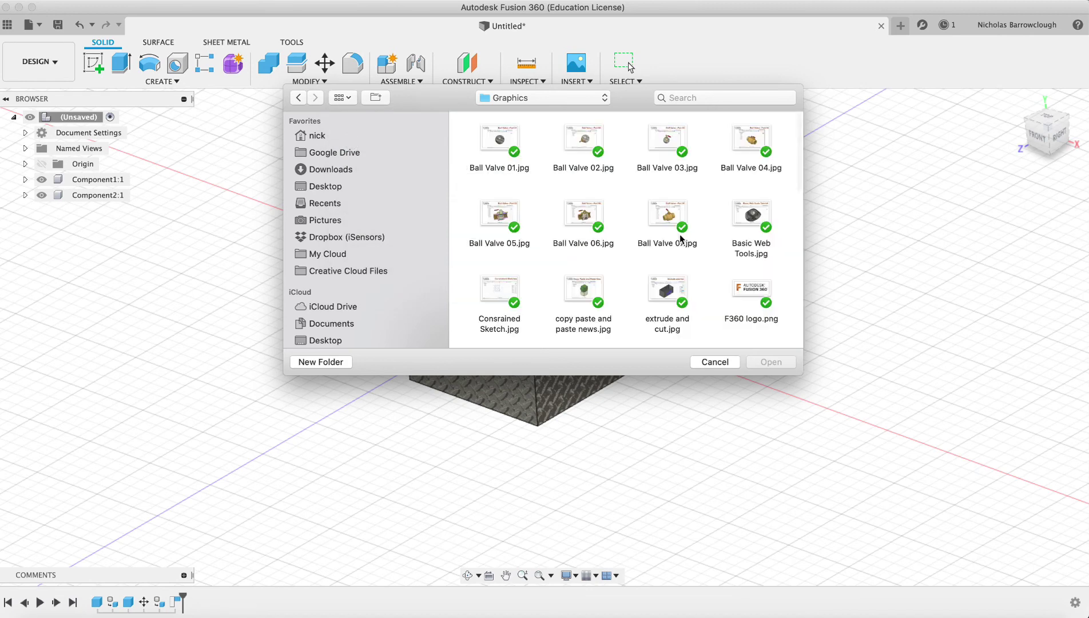
scroll(628, 231, "down", 5)
scroll(627, 231, "up", 3)
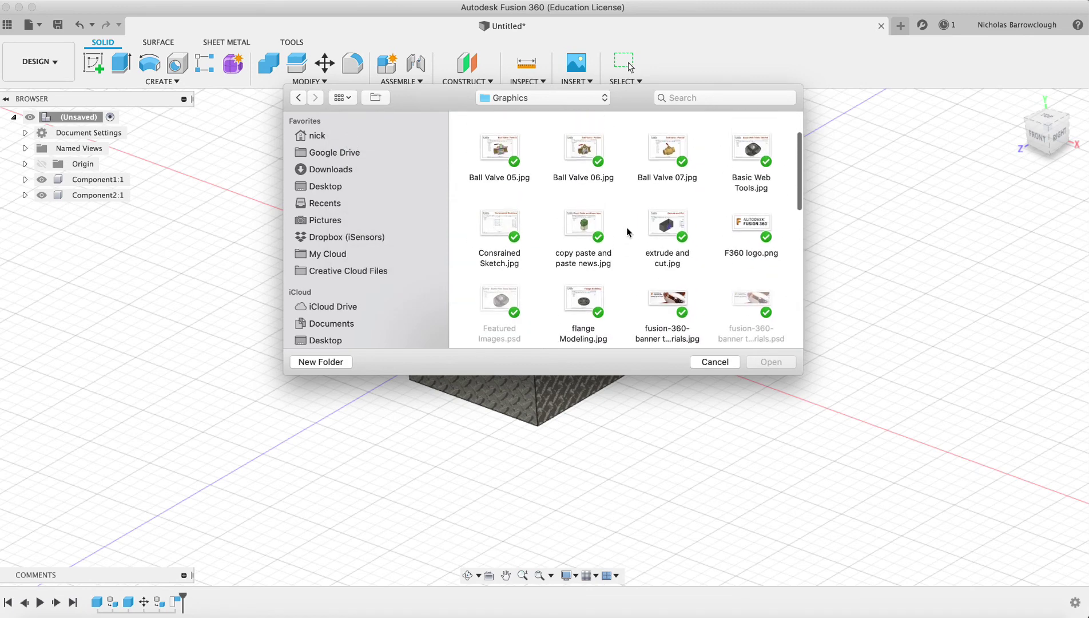
double_click(744, 226)
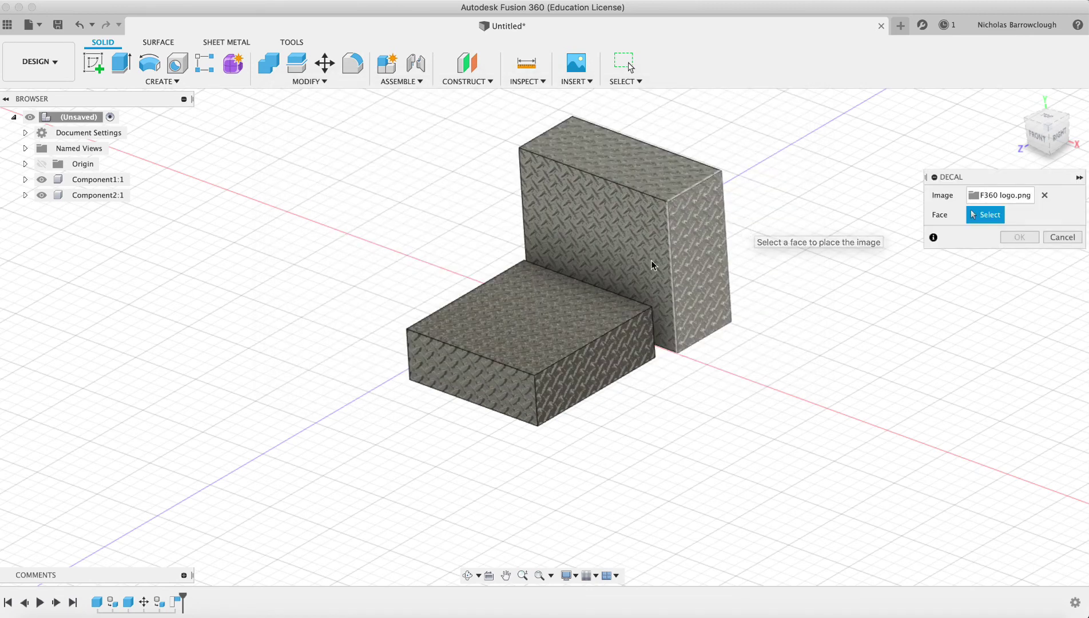
Step: Place the F360 logo decal on the lower box's top face, rotated 90°, and confirm it
left_click(533, 311)
left_click(534, 322)
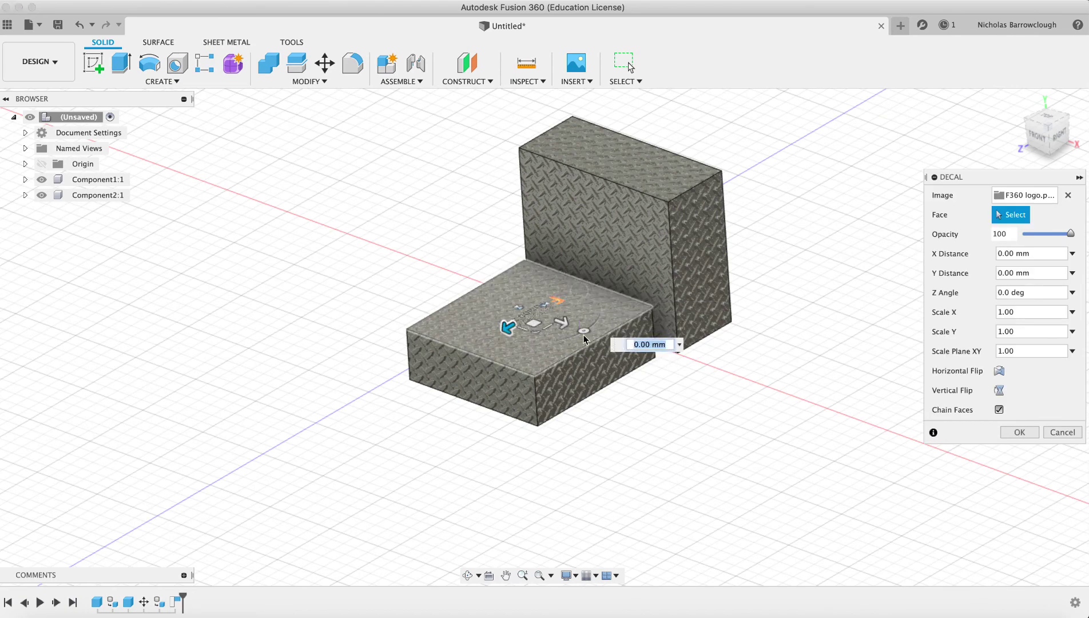
left_click_drag(580, 326, 595, 309)
type("90")
key("Return")
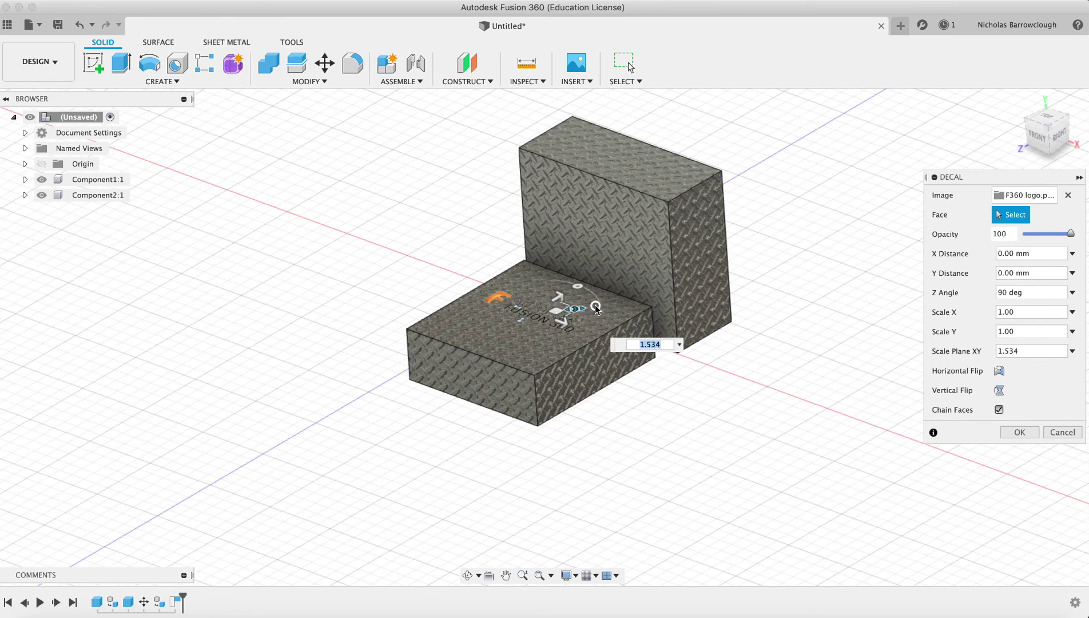
left_click(1026, 430)
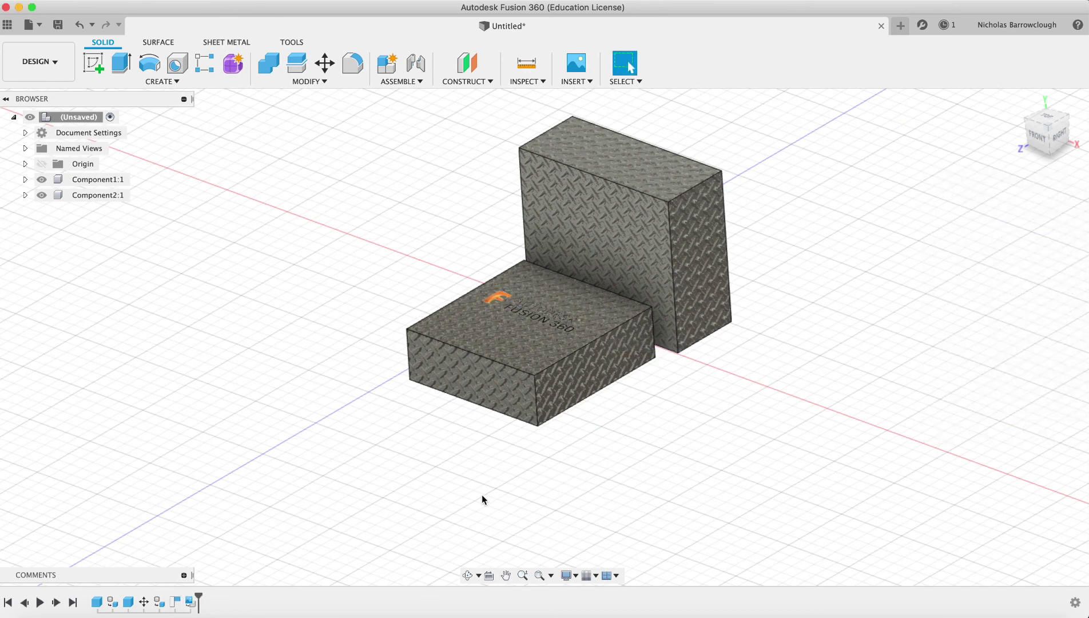
left_click(470, 574)
left_click_drag(508, 244, 515, 284)
left_click(522, 575)
left_click_drag(621, 398, 485, 505)
left_click(467, 573)
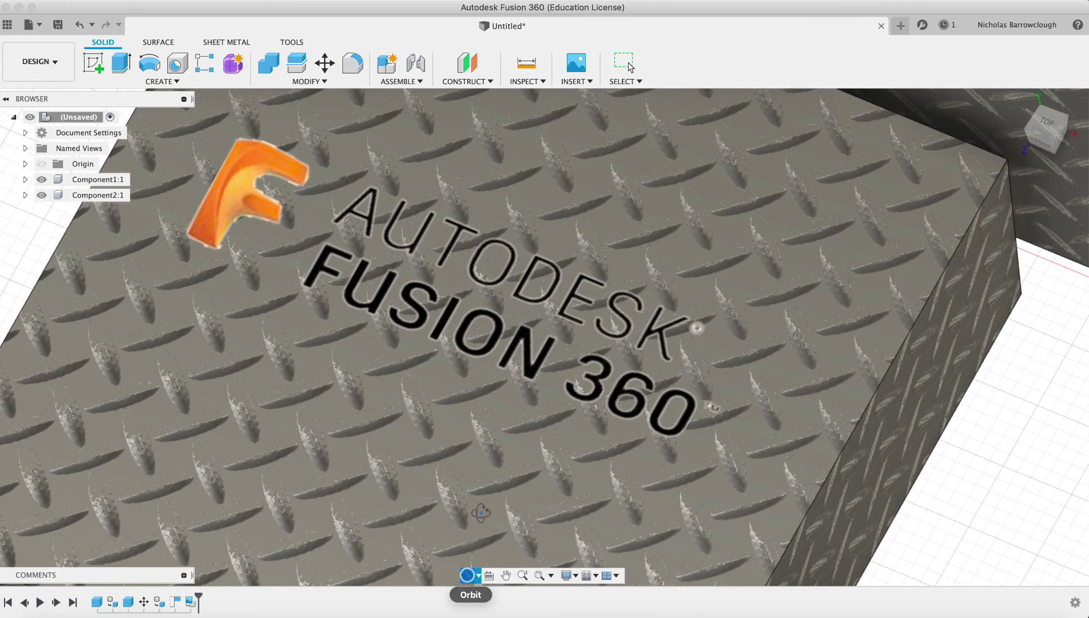
left_click_drag(638, 376, 589, 331)
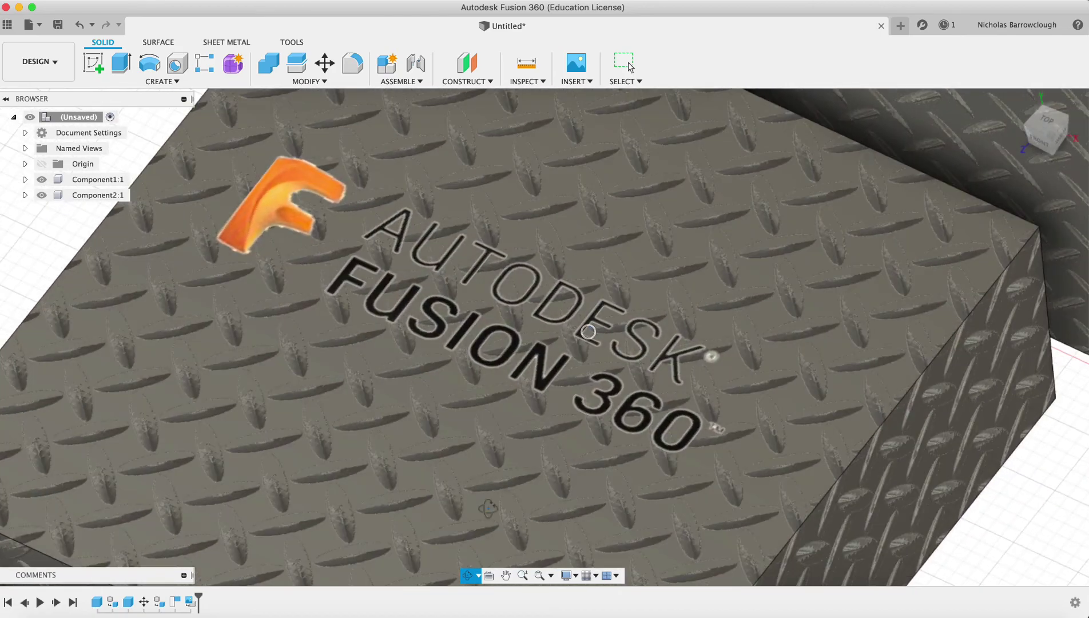
left_click(521, 575)
left_click_drag(578, 476, 575, 410)
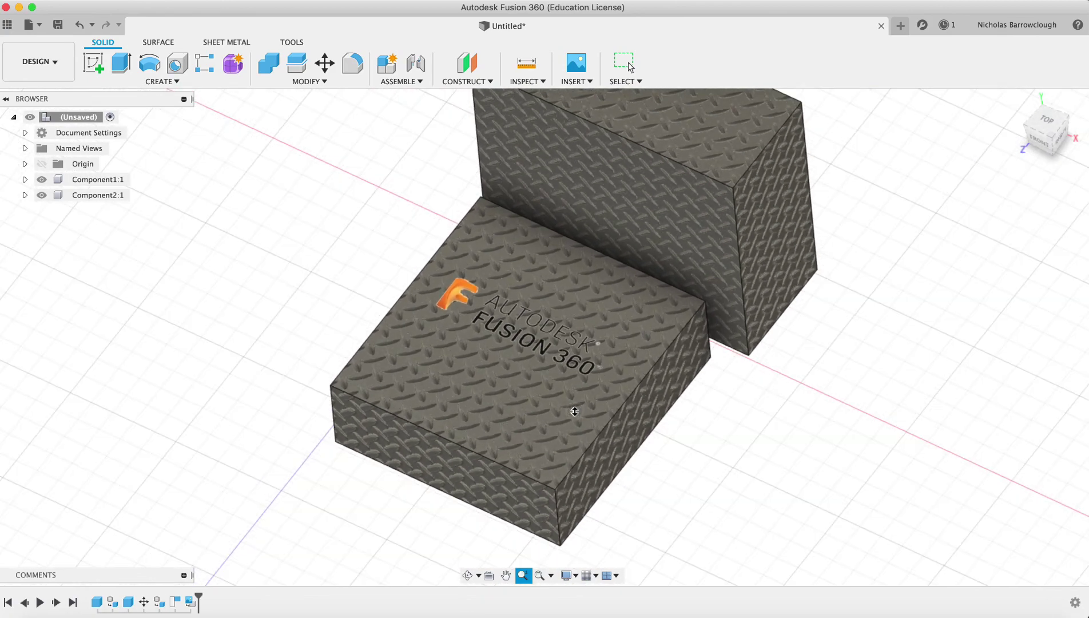
left_click_drag(560, 282, 560, 304)
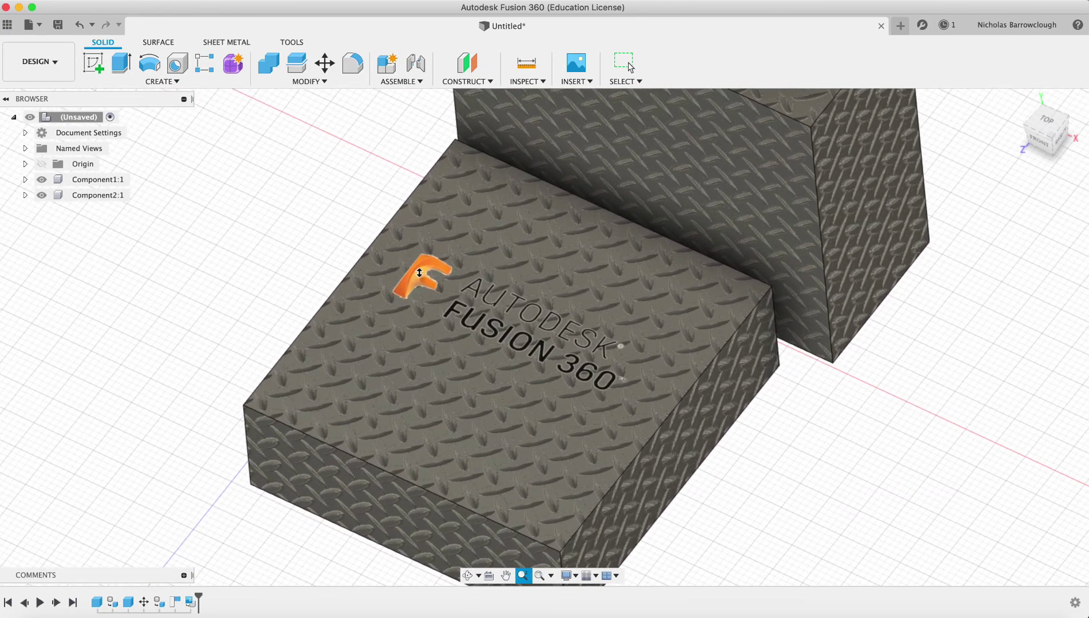
left_click_drag(563, 374, 563, 330)
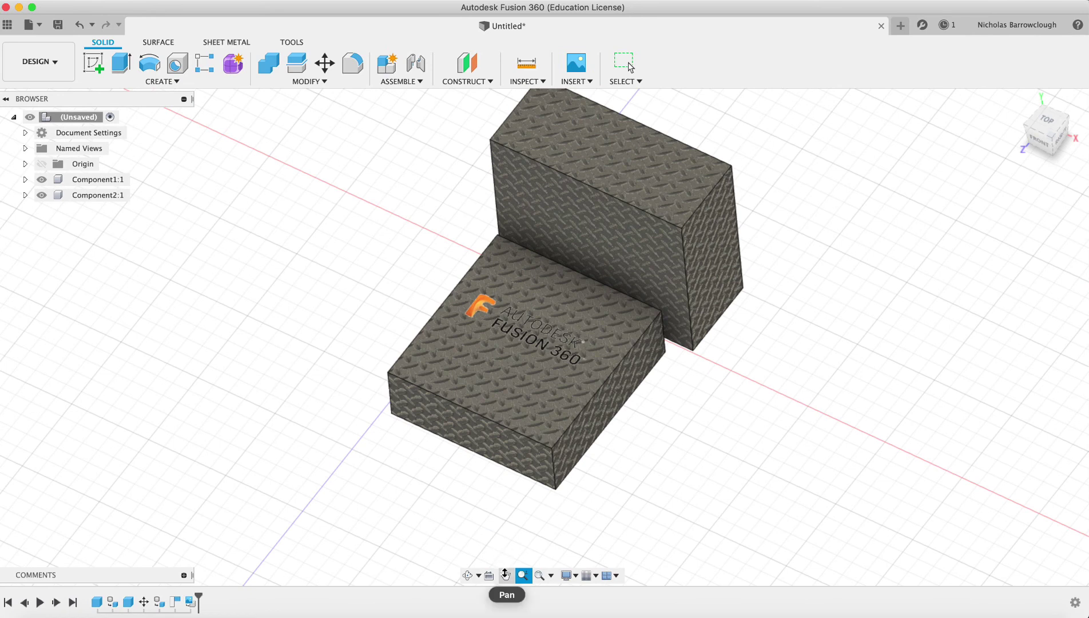
left_click(506, 574)
left_click_drag(583, 254, 583, 302)
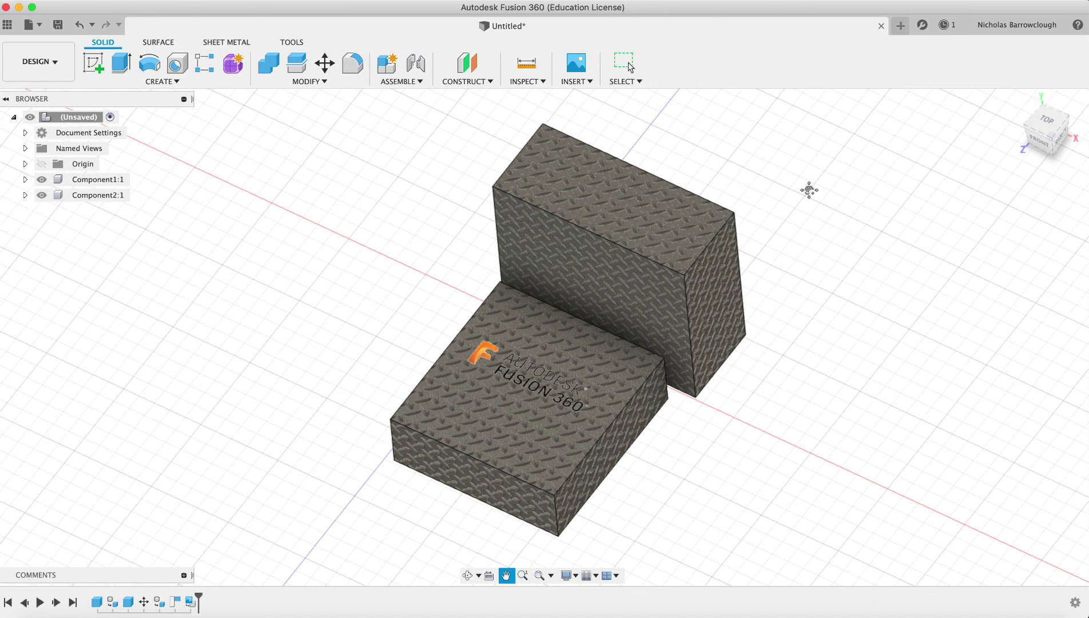
left_click(721, 2)
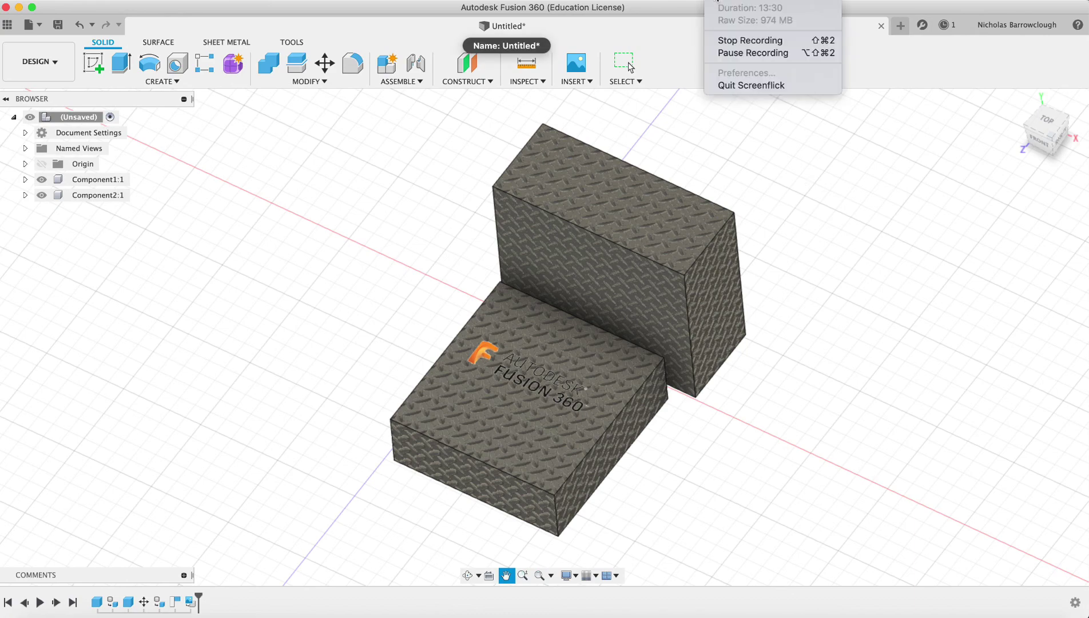